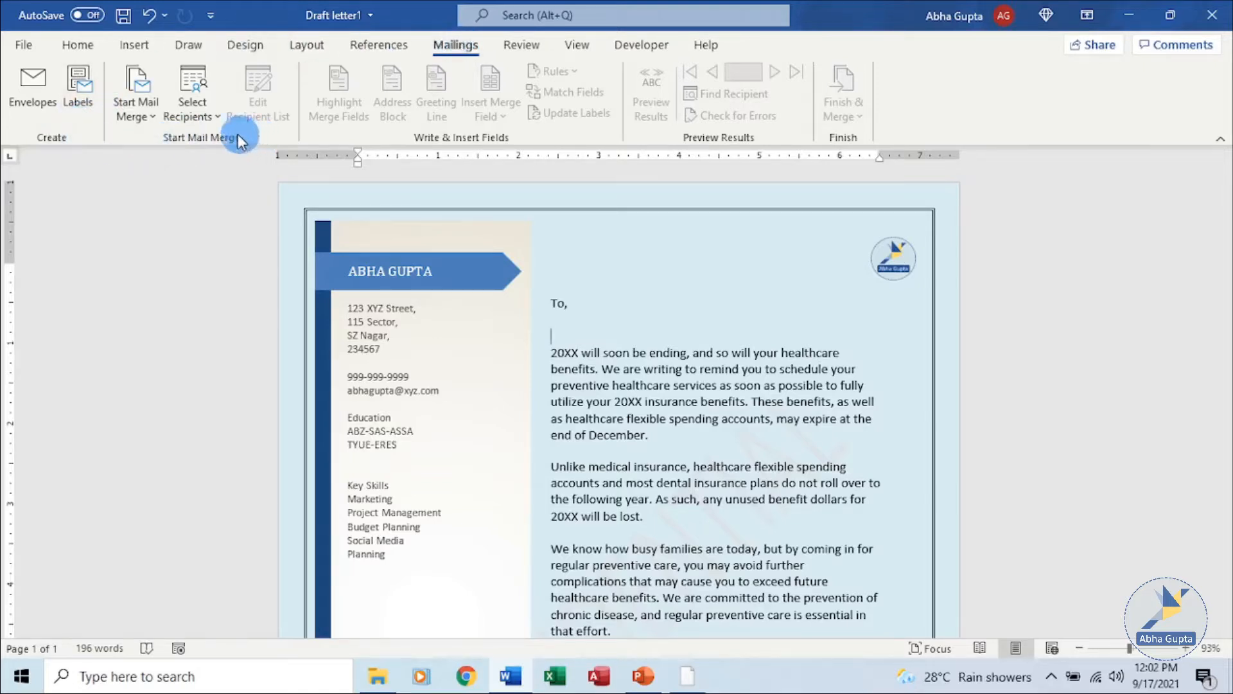
Step: Start the step-by-step mail merge wizard for letters, using the current document as the starting document, and proceed to recipient selection
left_click(157, 113)
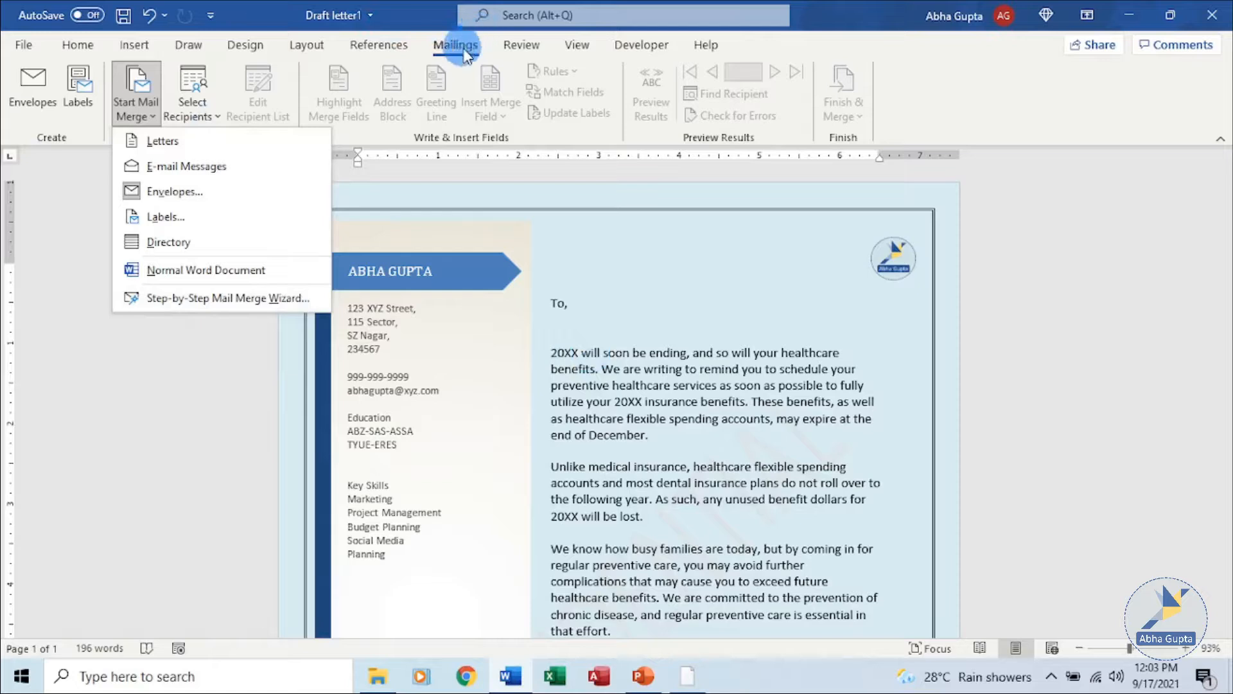
left_click(431, 216)
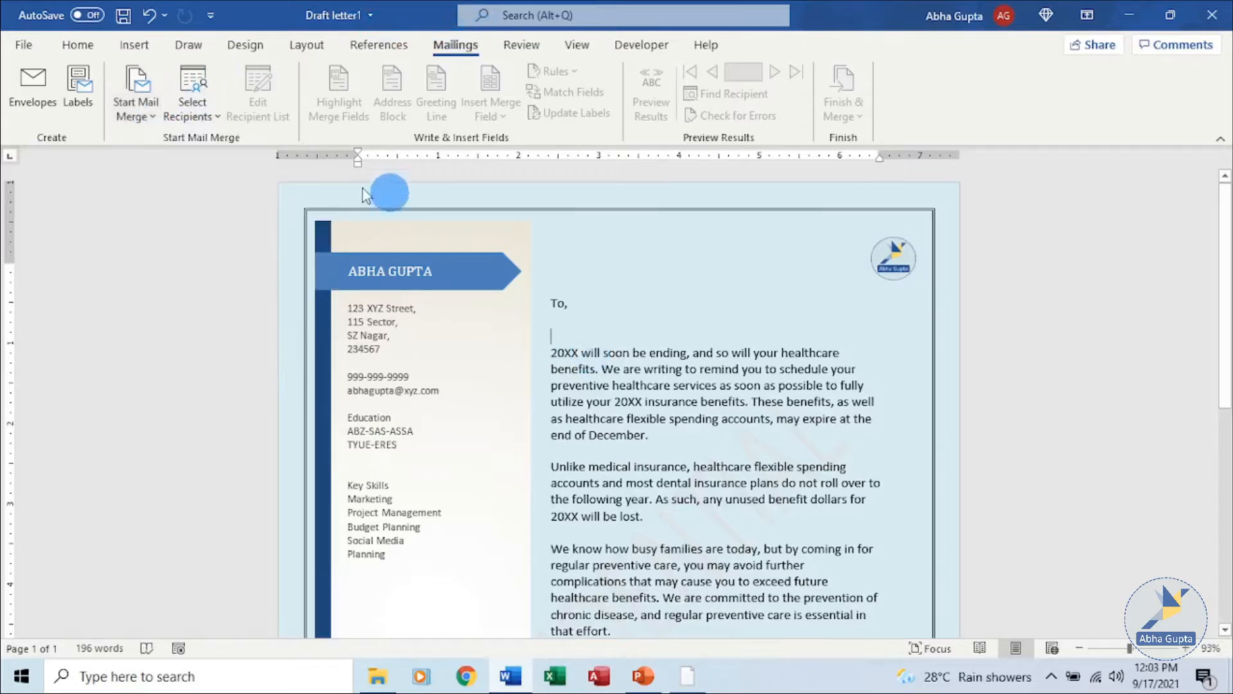
left_click(133, 122)
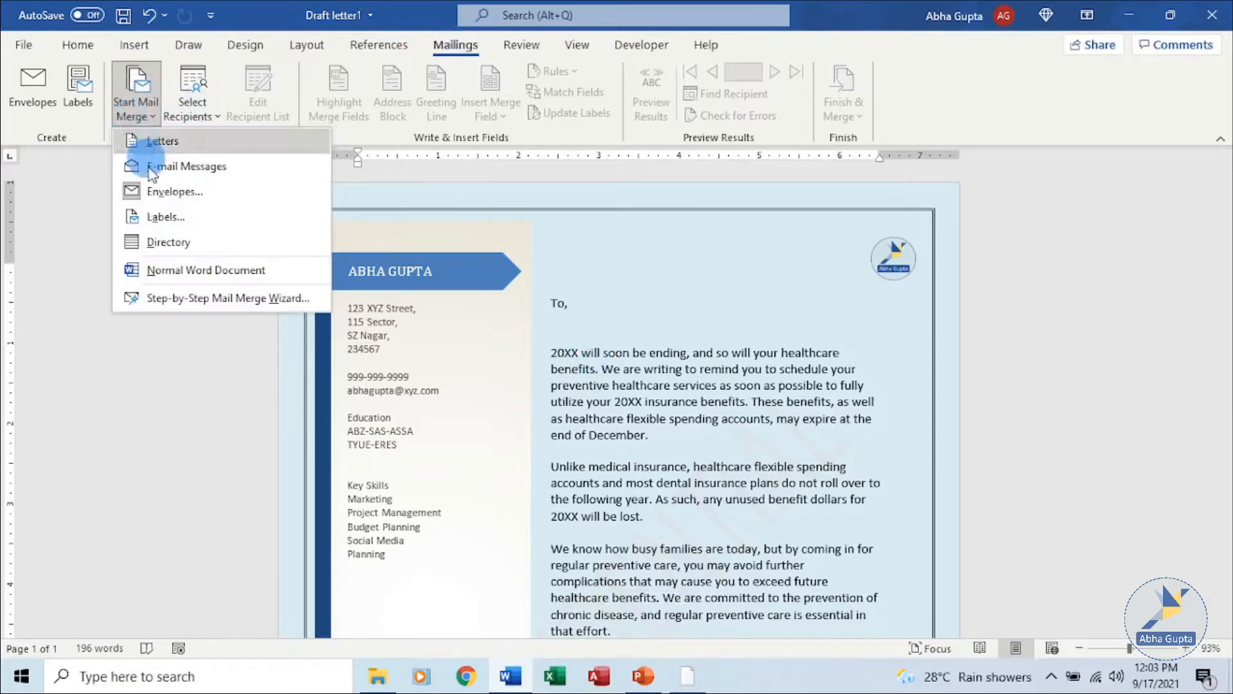
left_click(203, 302)
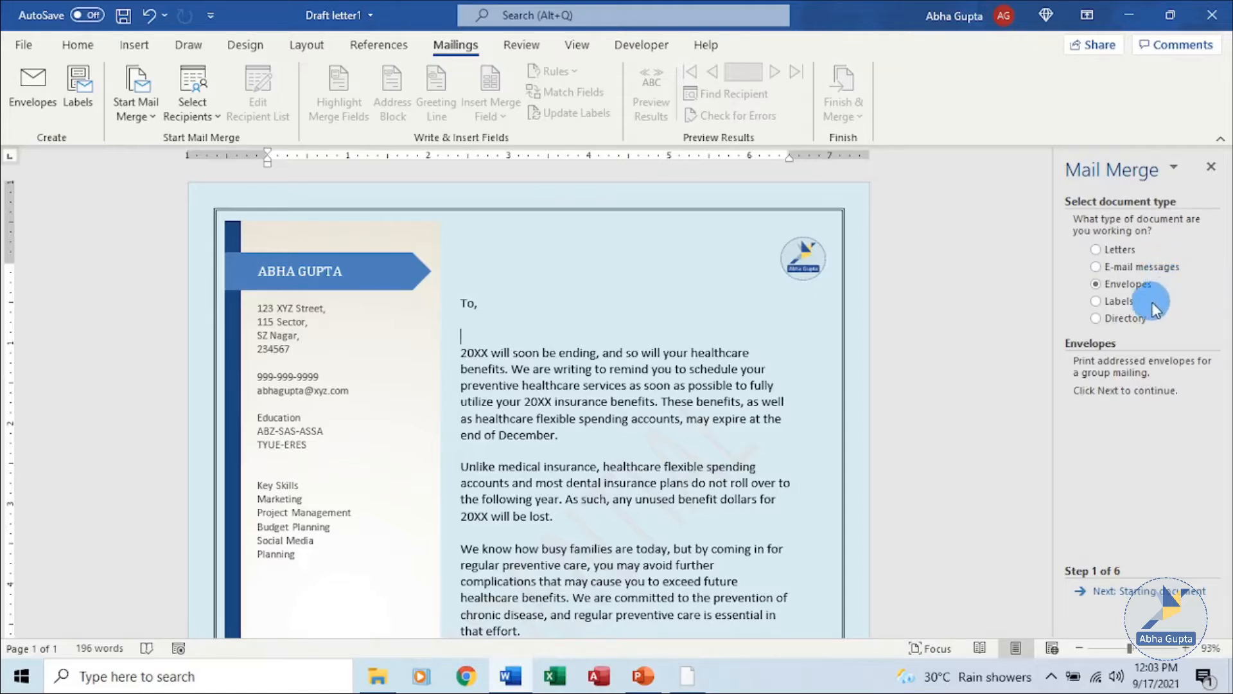
left_click(1108, 252)
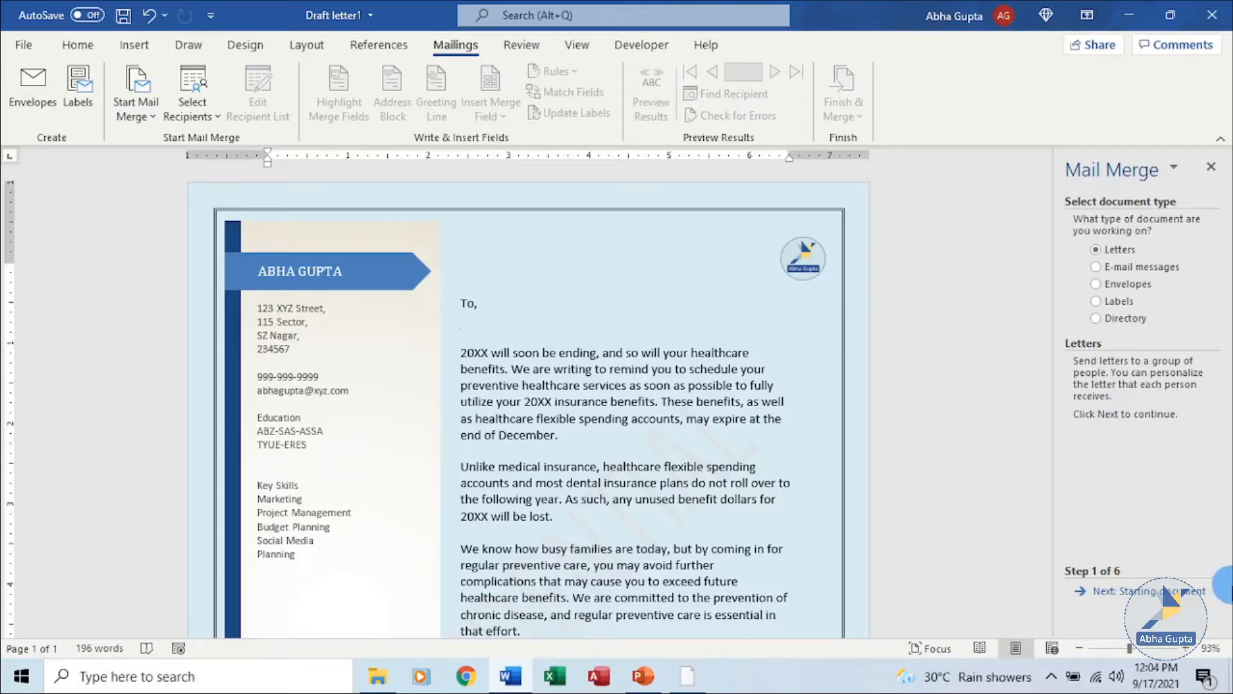
left_click(1196, 593)
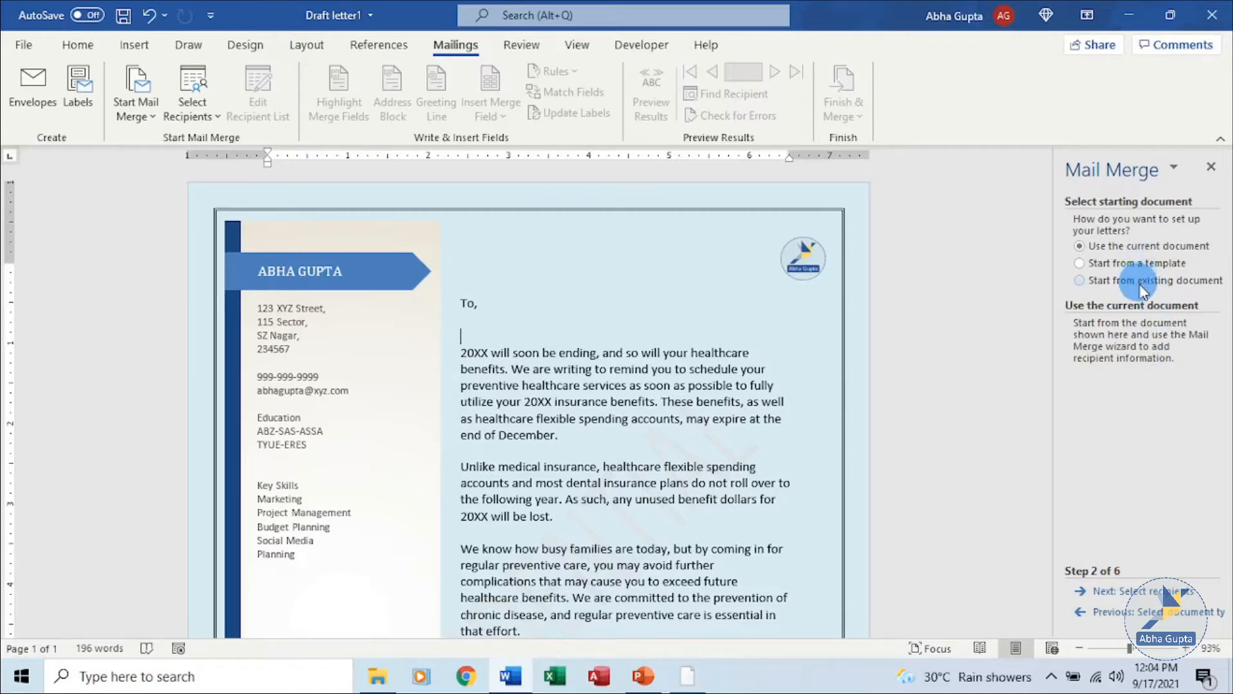
left_click(1190, 590)
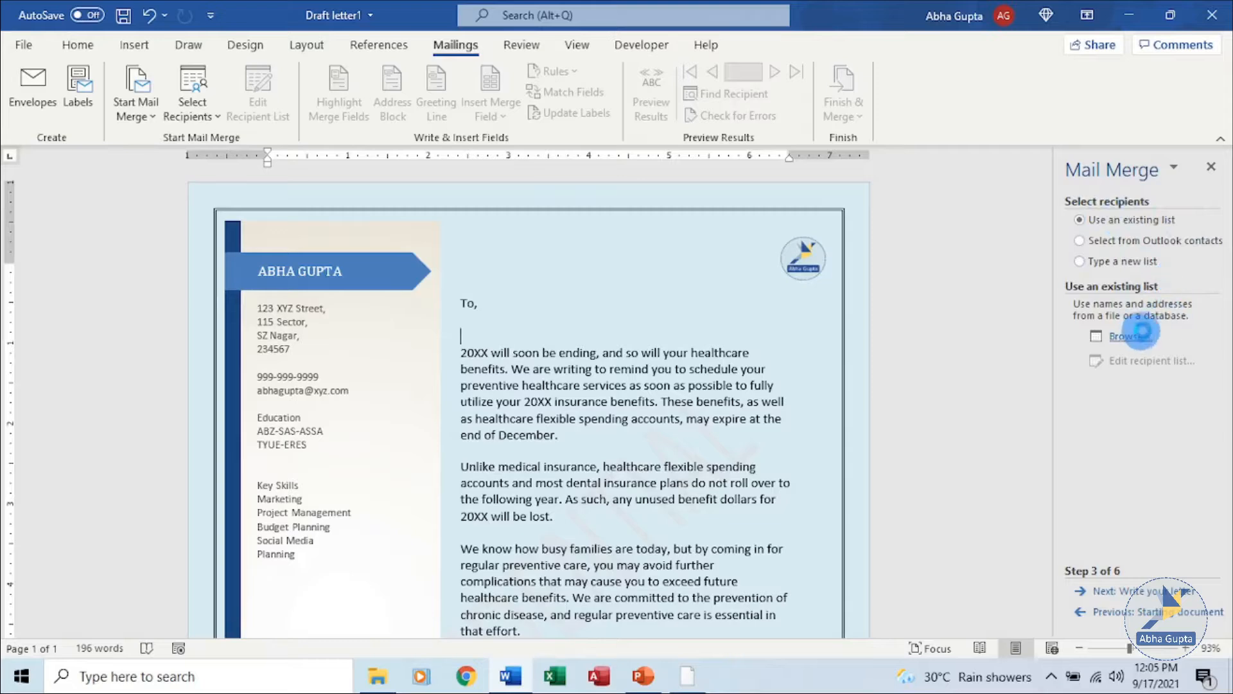
Step: Load the existing recipient list LIST3 from My Data Sources as the merge data source
left_click(1129, 336)
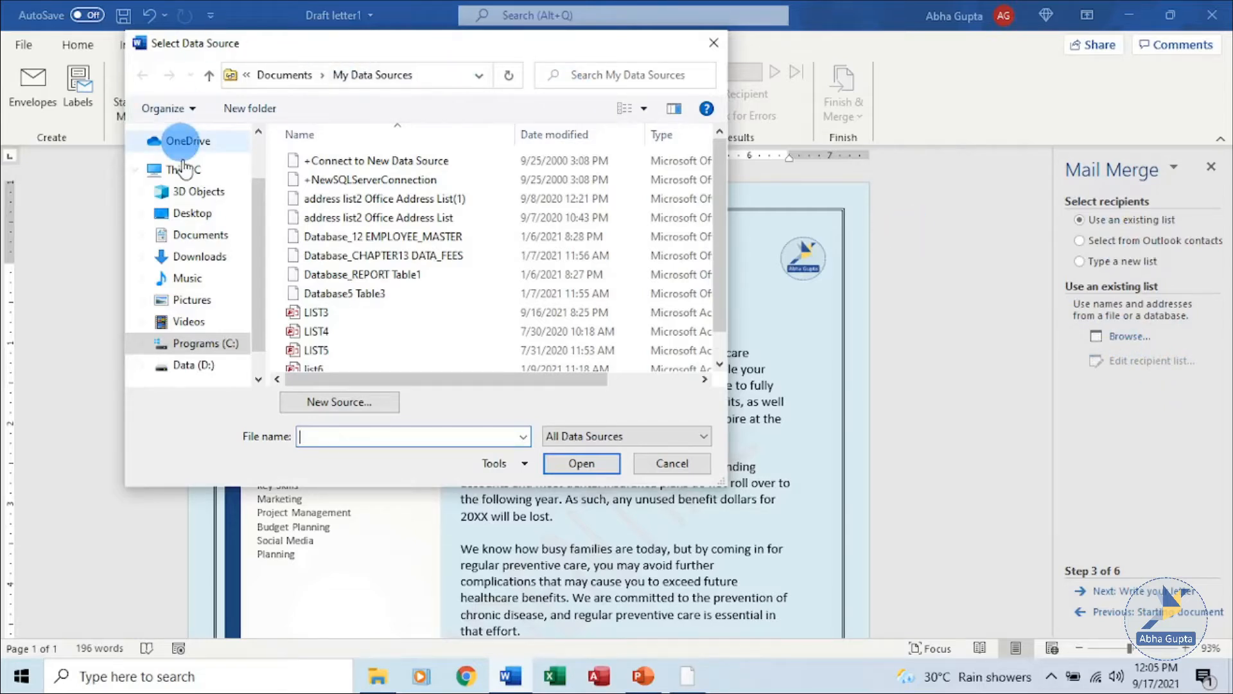
left_click(352, 311)
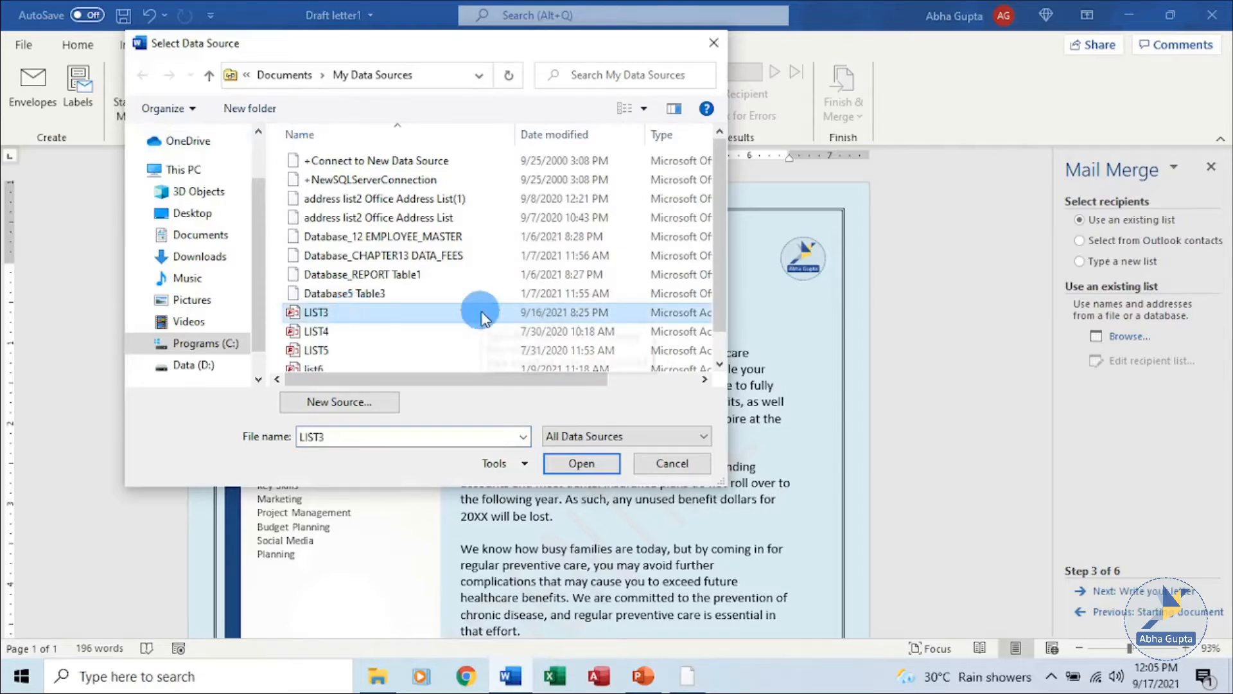
left_click(584, 466)
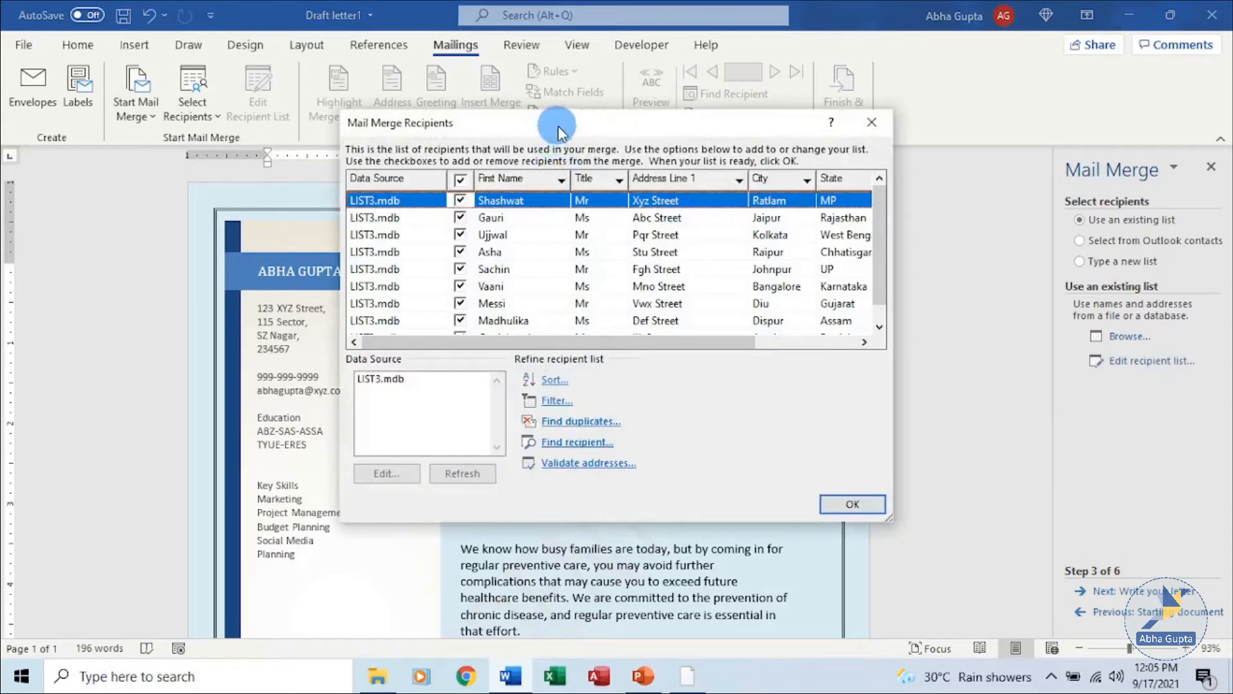
Step: Review the recipient entries and accept the list with every recipient included in the merge
left_click_drag(562, 131, 473, 202)
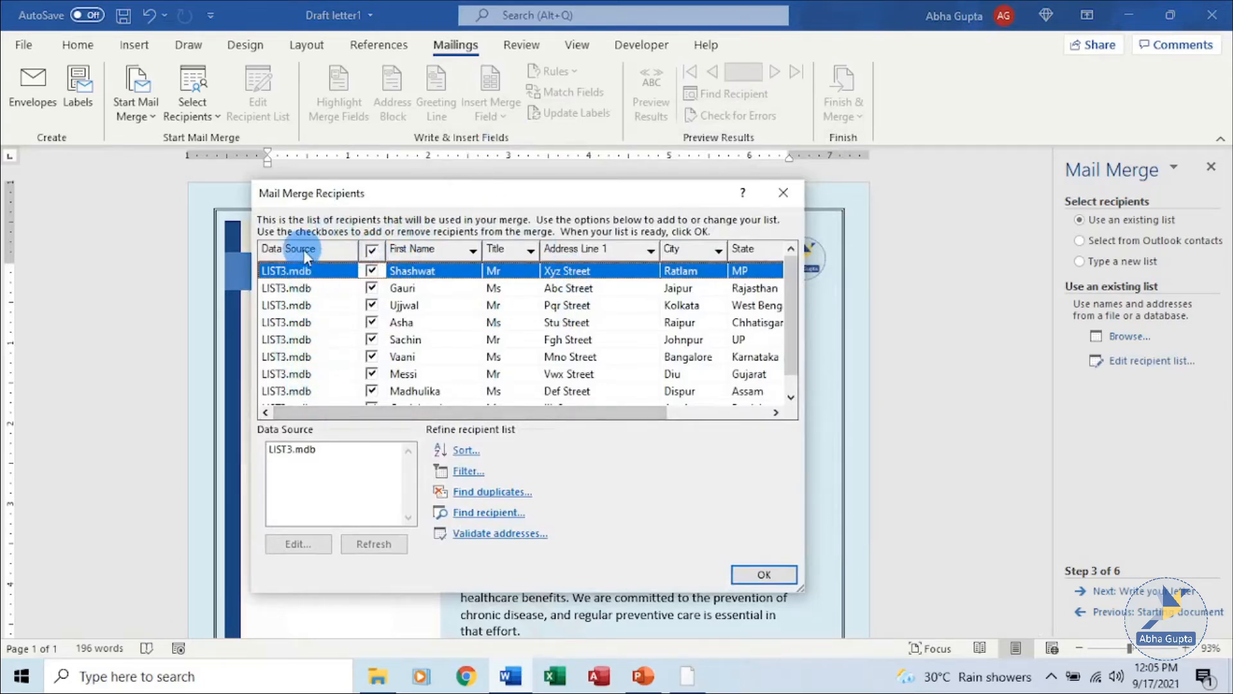
scroll(303, 349, "down", 1)
scroll(312, 358, "up", 1)
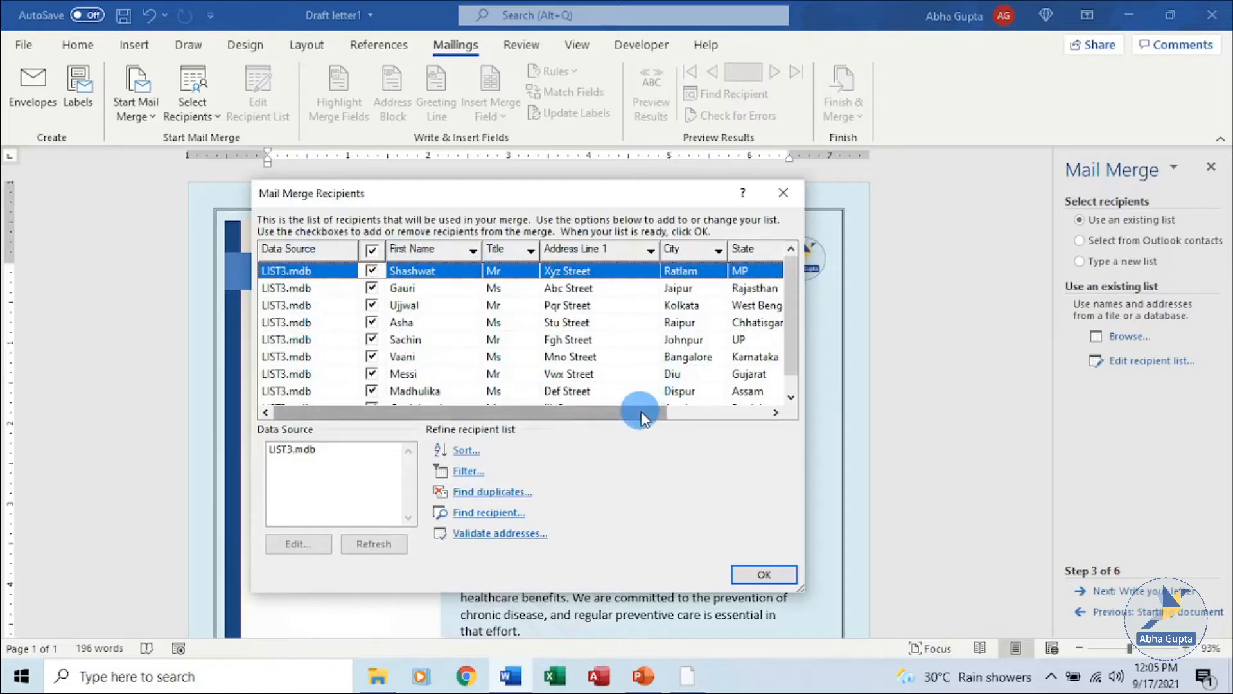
mouse_move(641, 411)
left_mouse_down()
mouse_move(741, 411)
mouse_move(623, 411)
left_mouse_up()
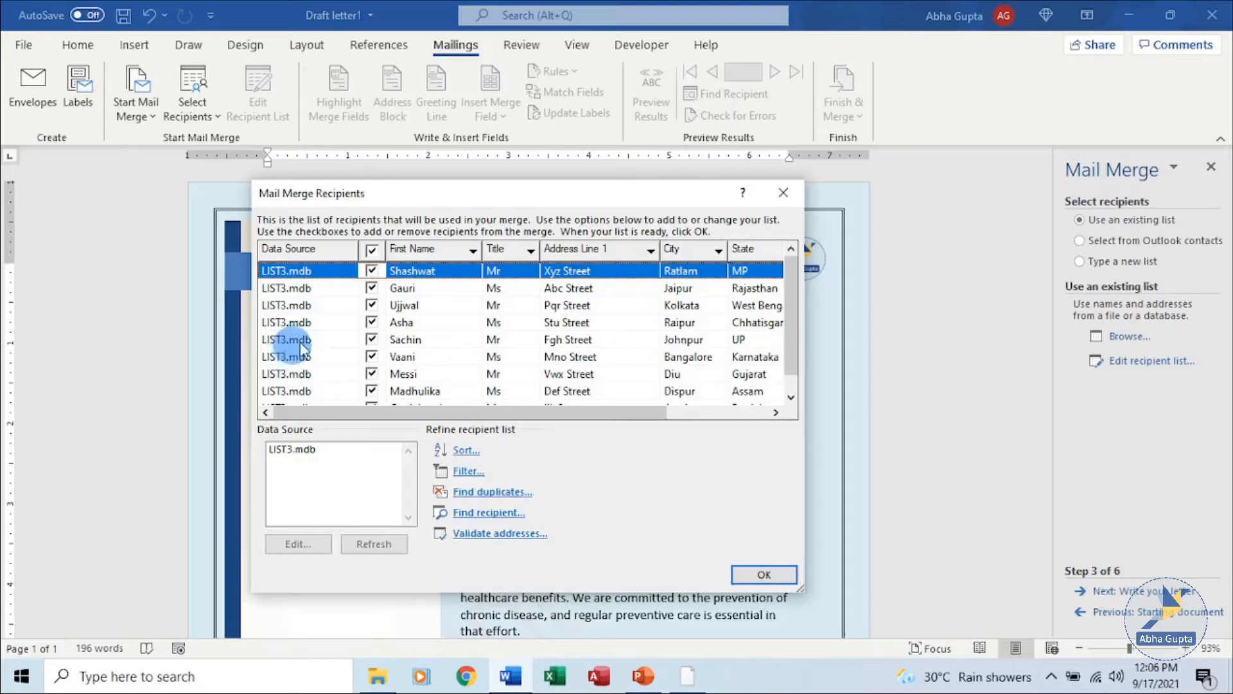
left_click(373, 375)
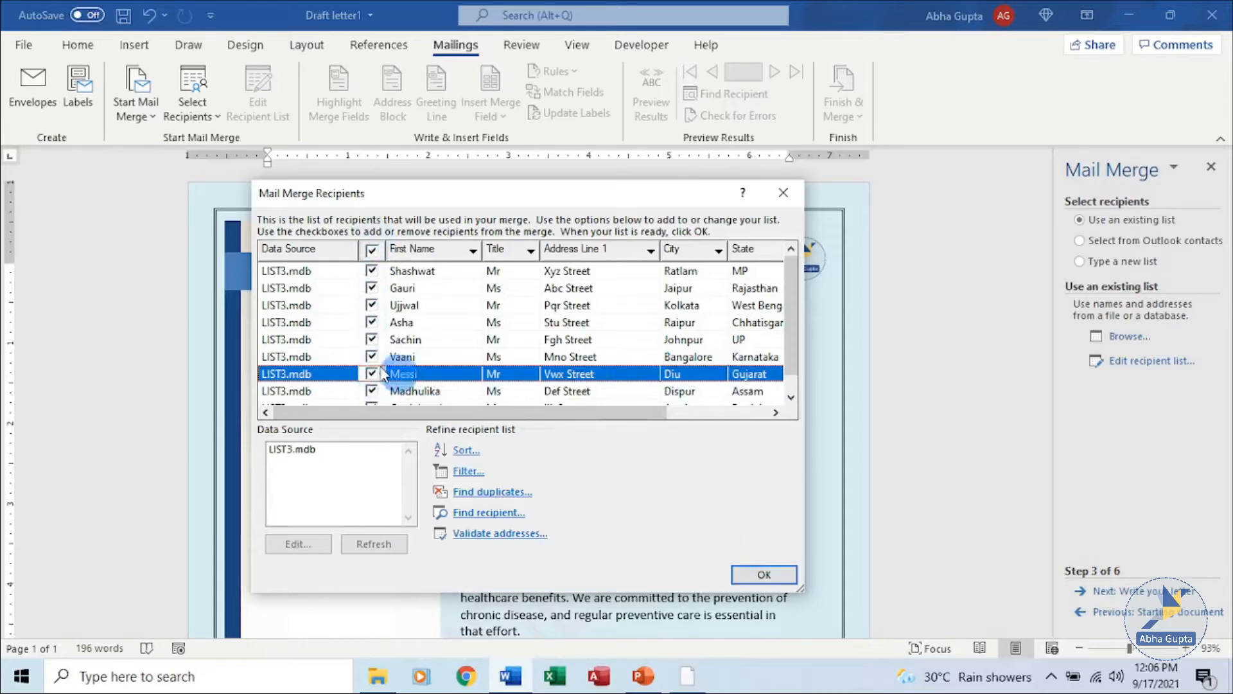
left_click(424, 305)
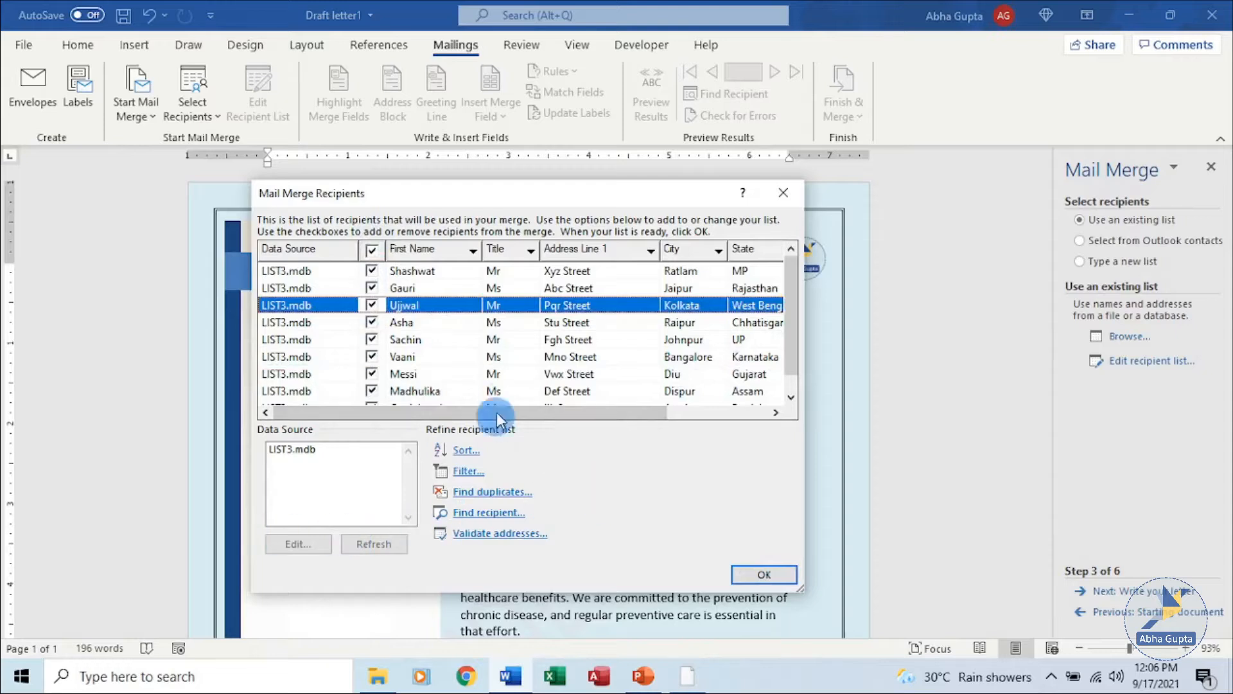
left_click(297, 551)
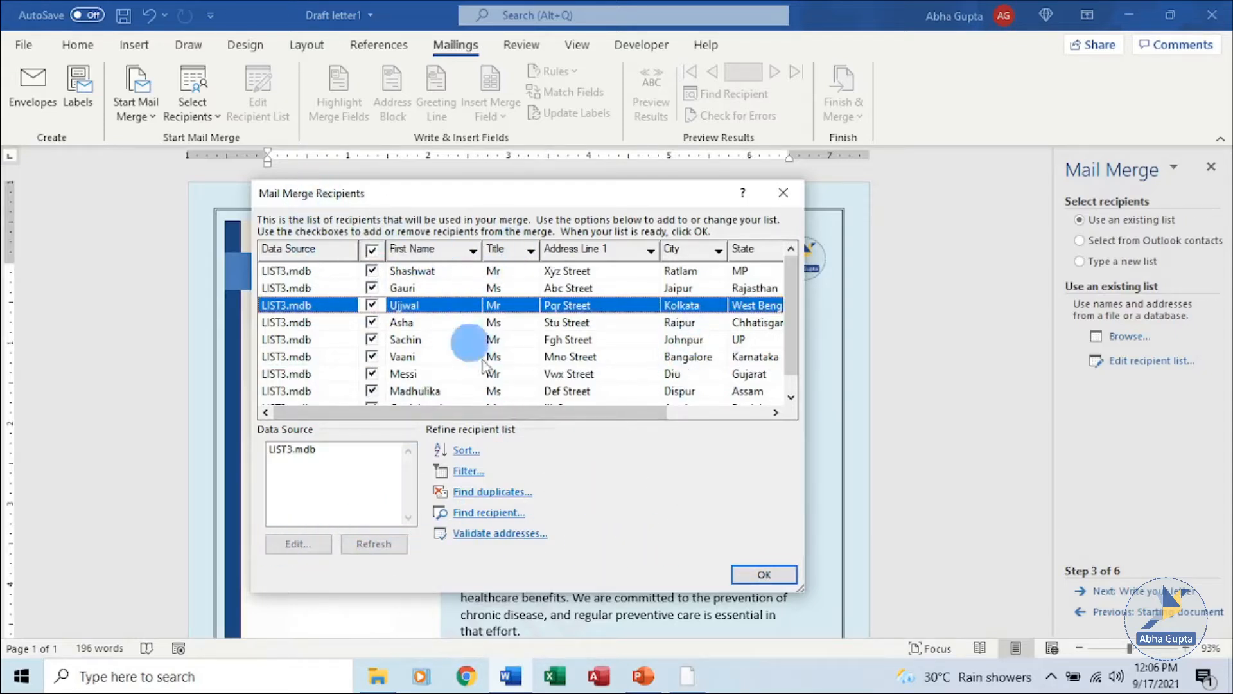
left_click(771, 573)
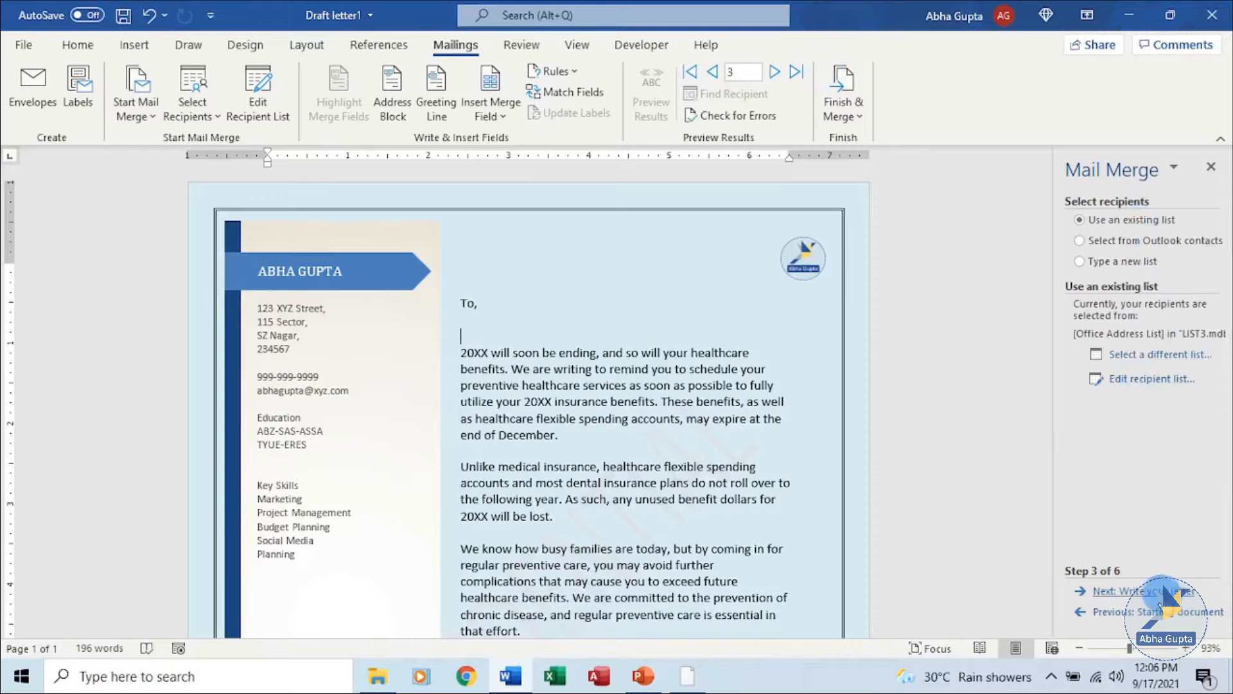
Step: Insert an address block on the empty line below "To," using the name format with title, full first name, last name and suffix
left_click(1148, 591)
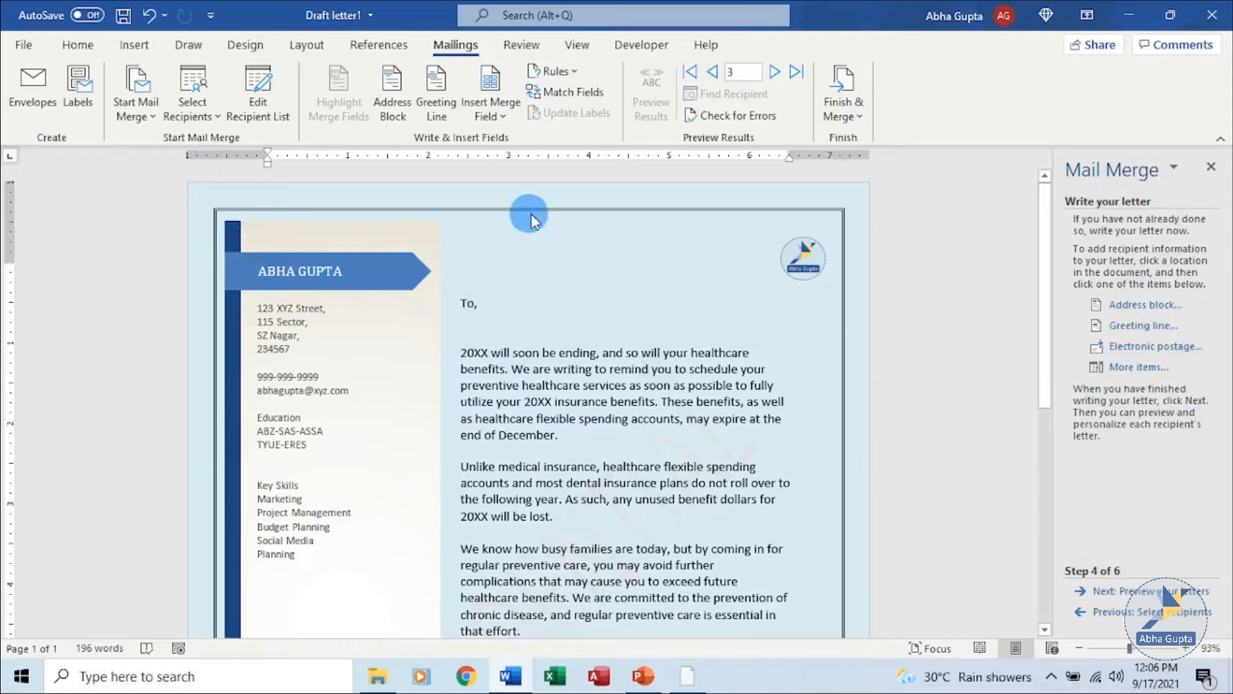
left_click(467, 341)
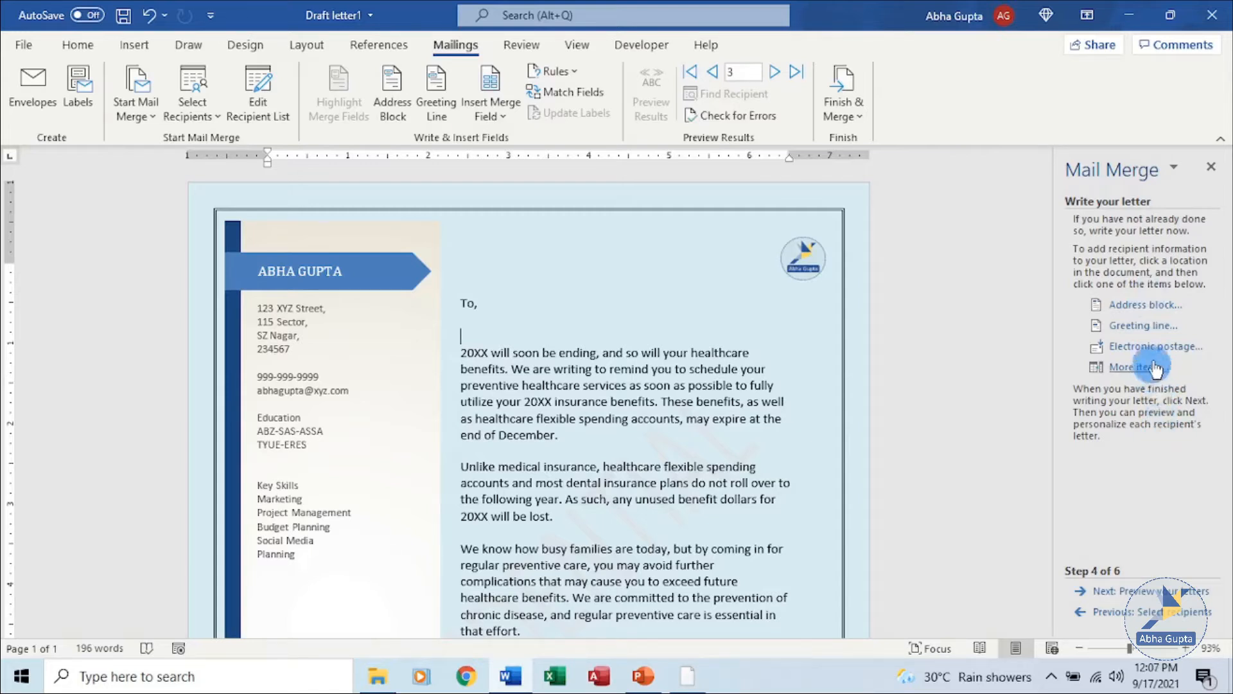
left_click(1163, 308)
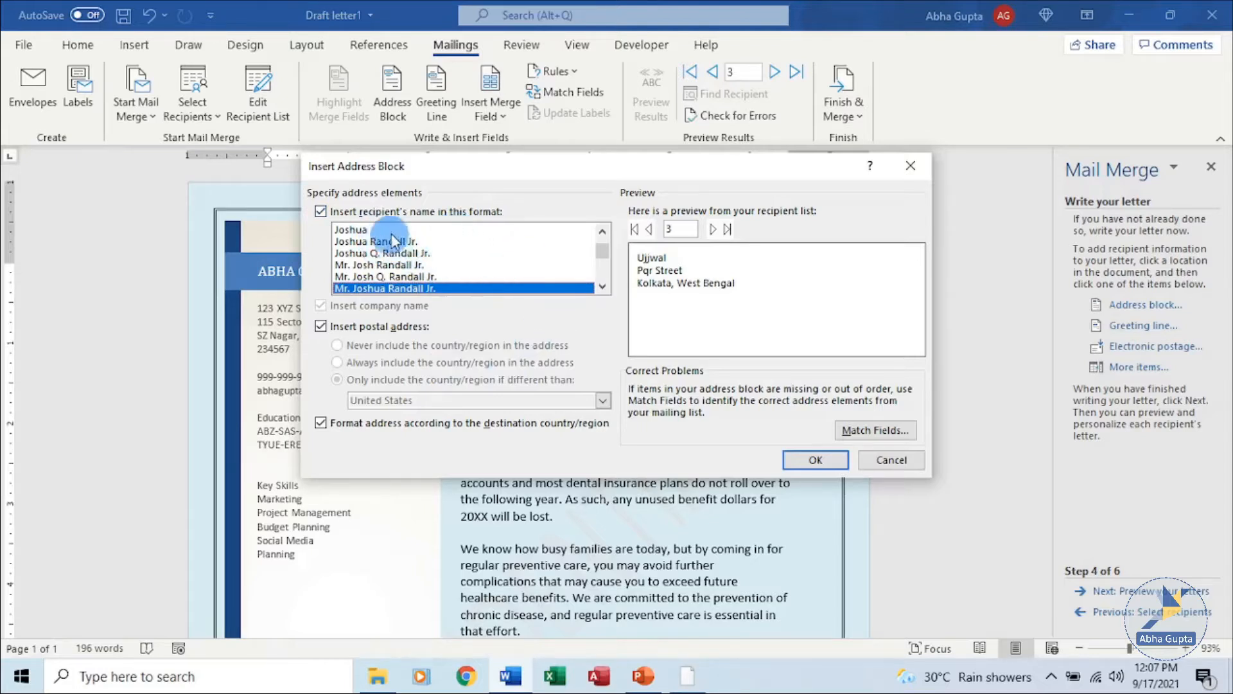
left_click(399, 264)
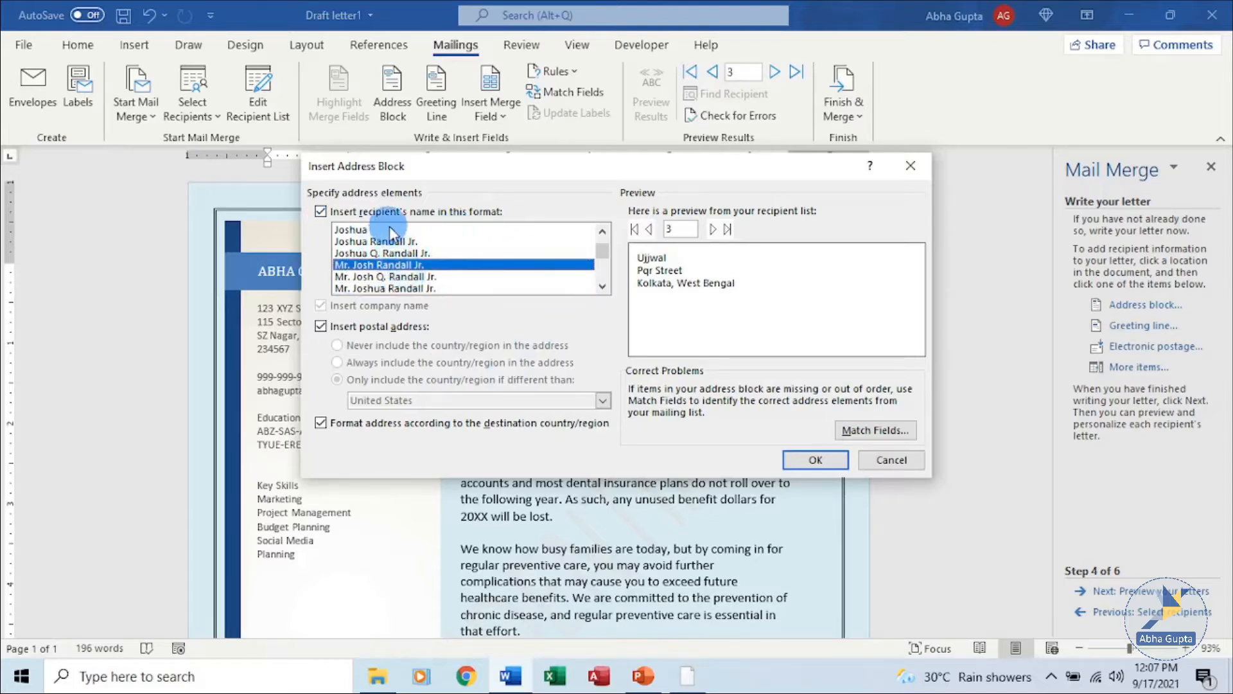
left_click(415, 288)
left_click(414, 276)
left_click(409, 266)
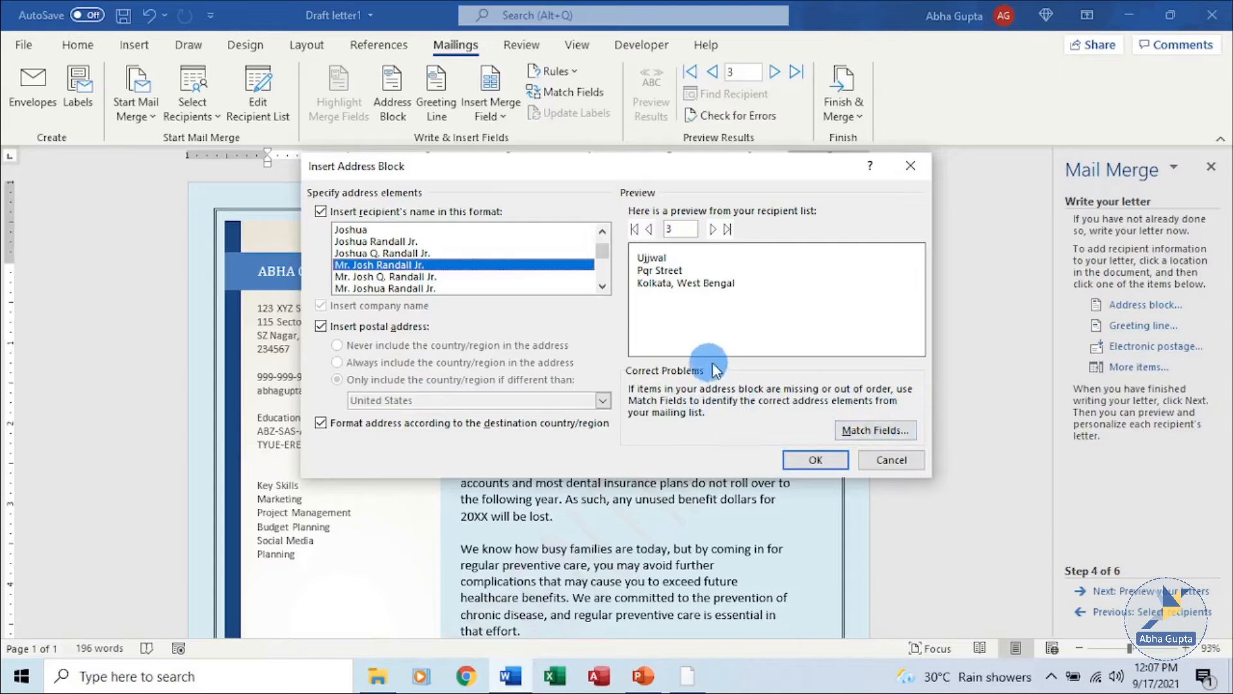
left_click(651, 230)
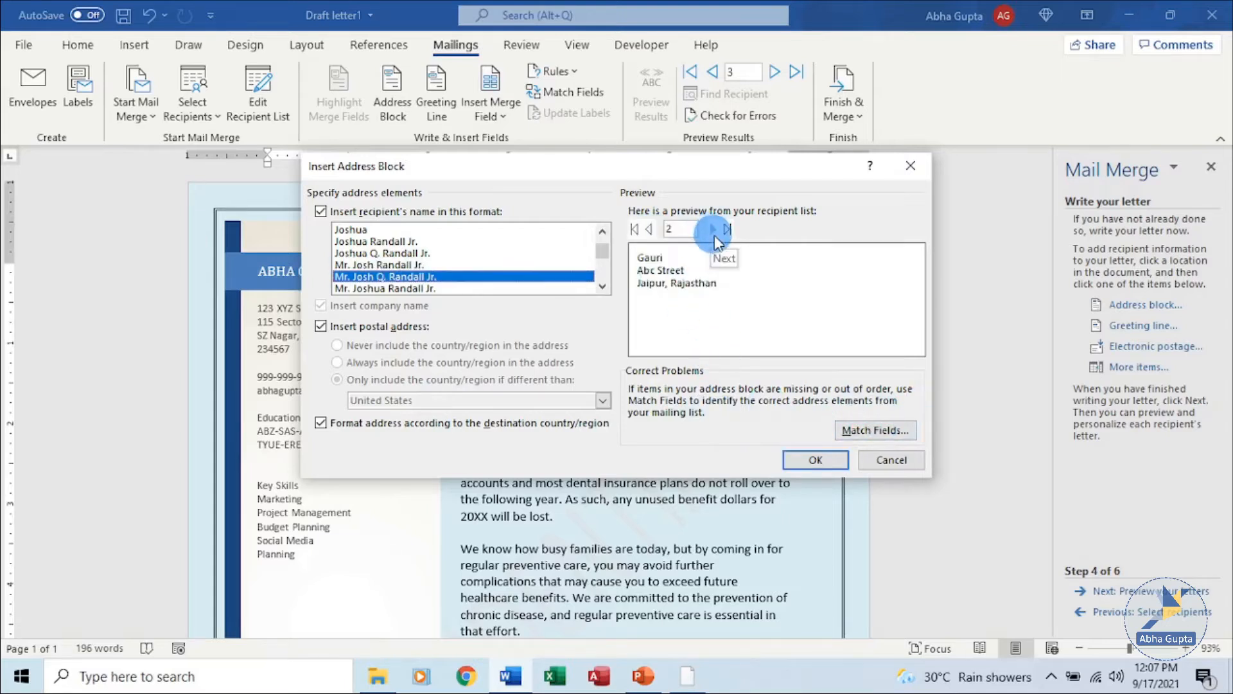
left_click(713, 231)
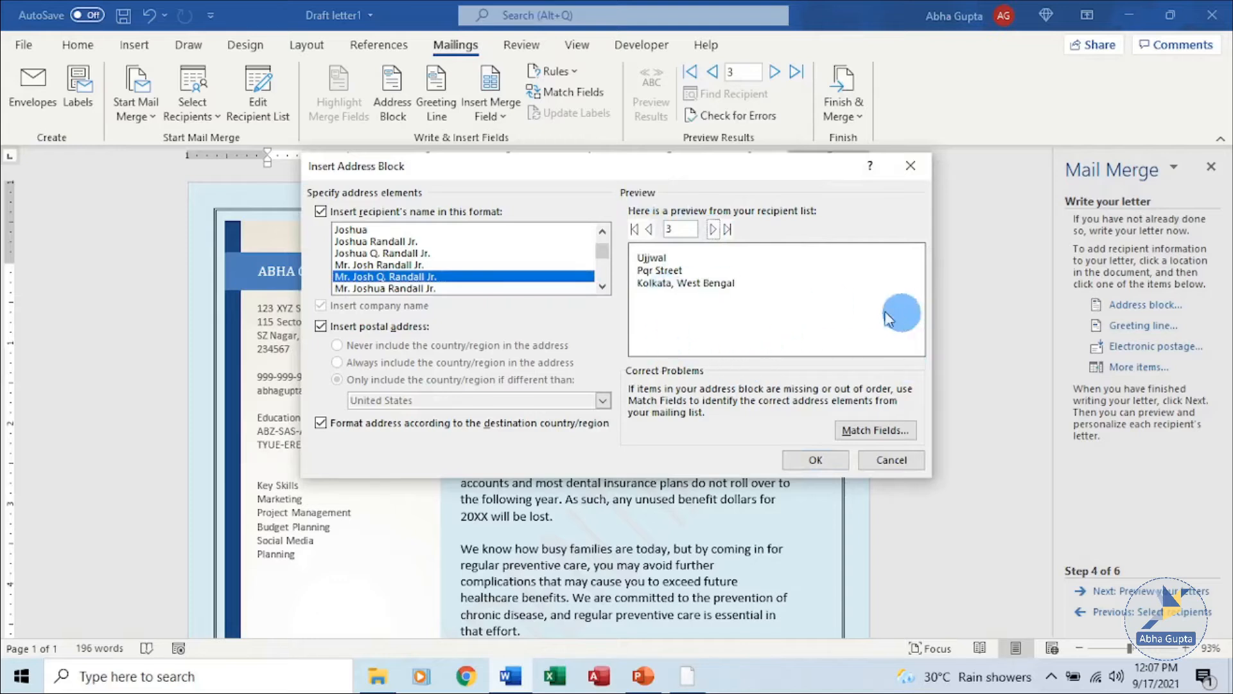
left_click(410, 289)
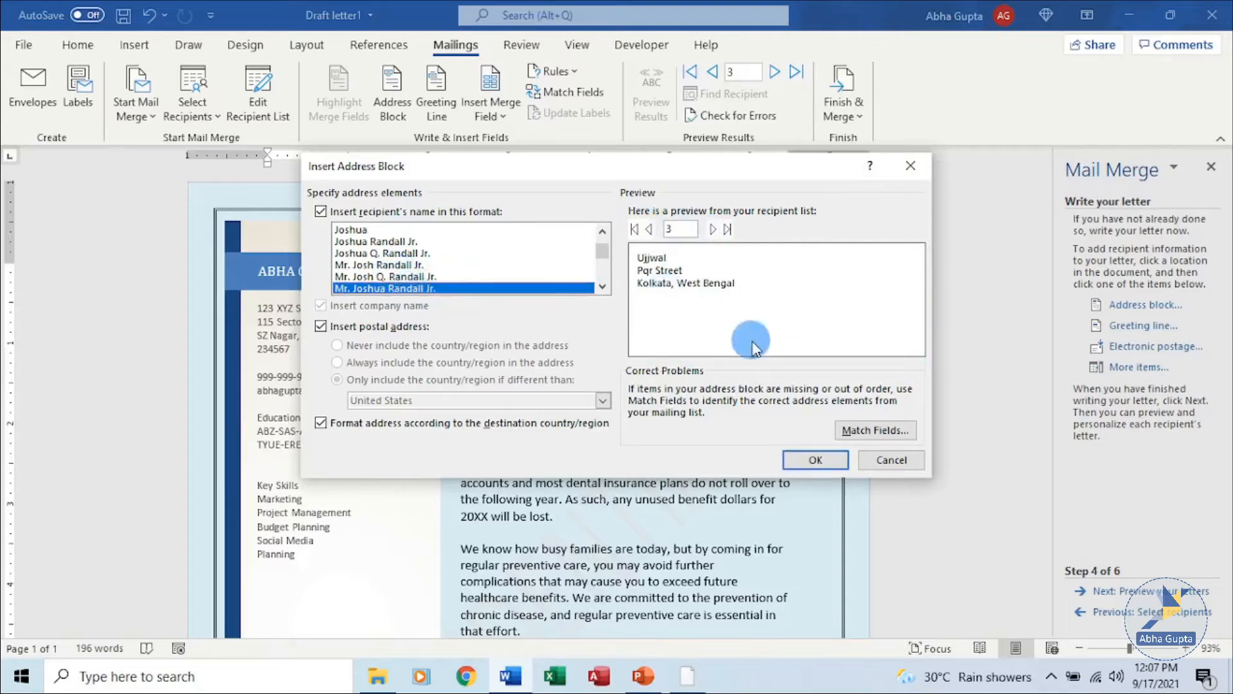
left_click(815, 459)
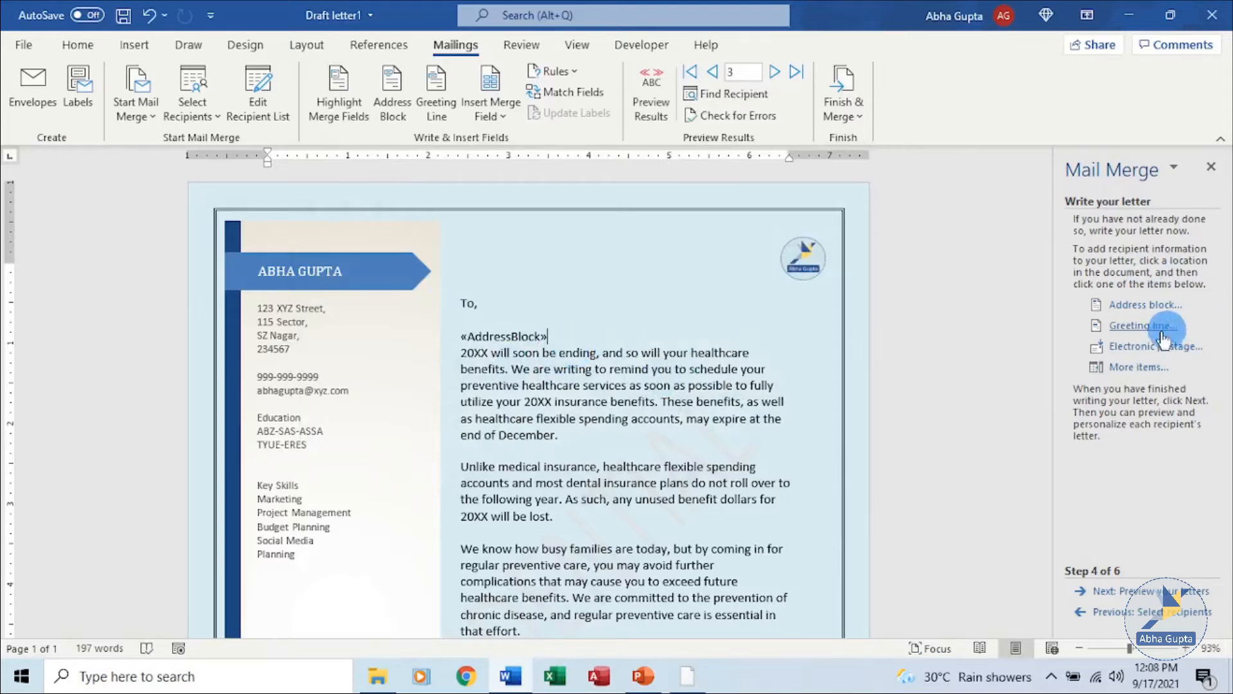
Step: Insert a "Dear" greeting line in the default format on a new line beneath the address block
key("Return")
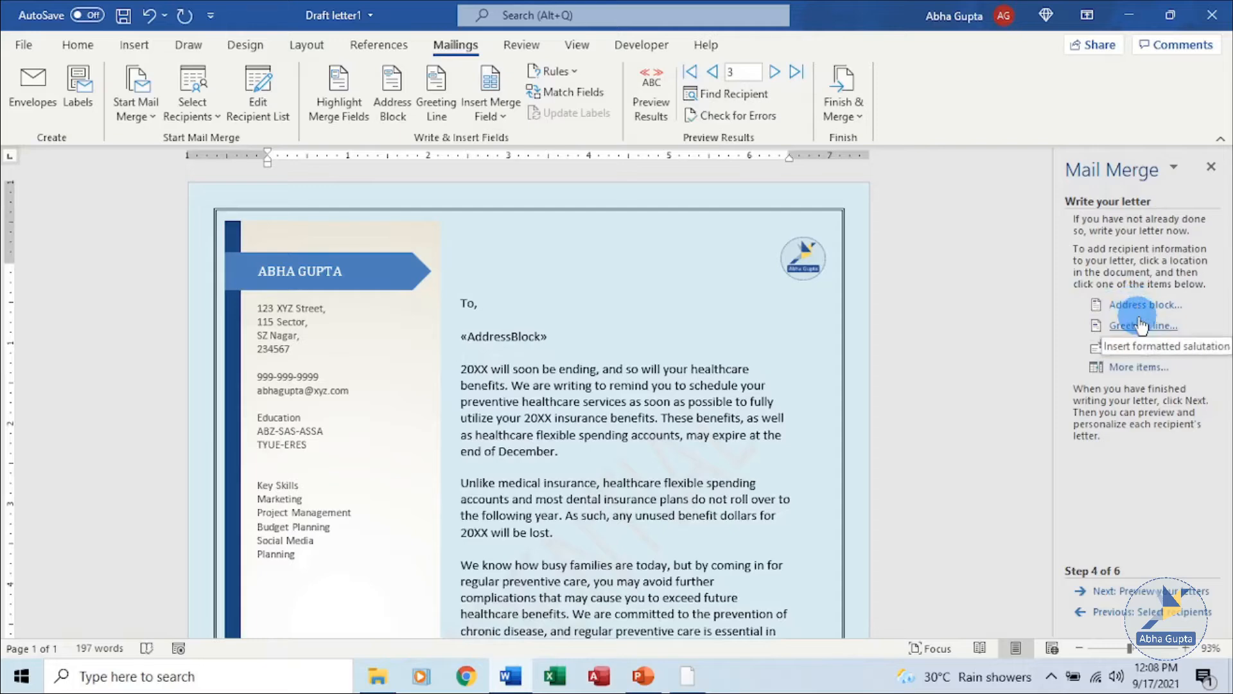
left_click(1140, 324)
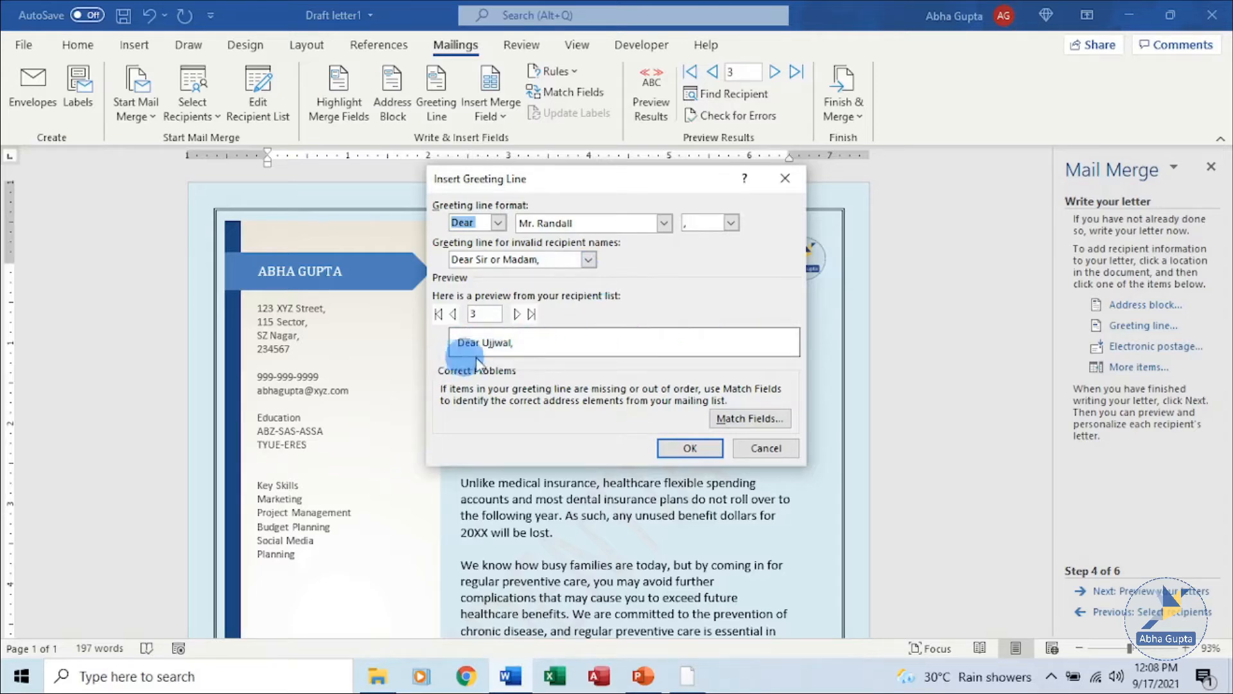
left_click(686, 450)
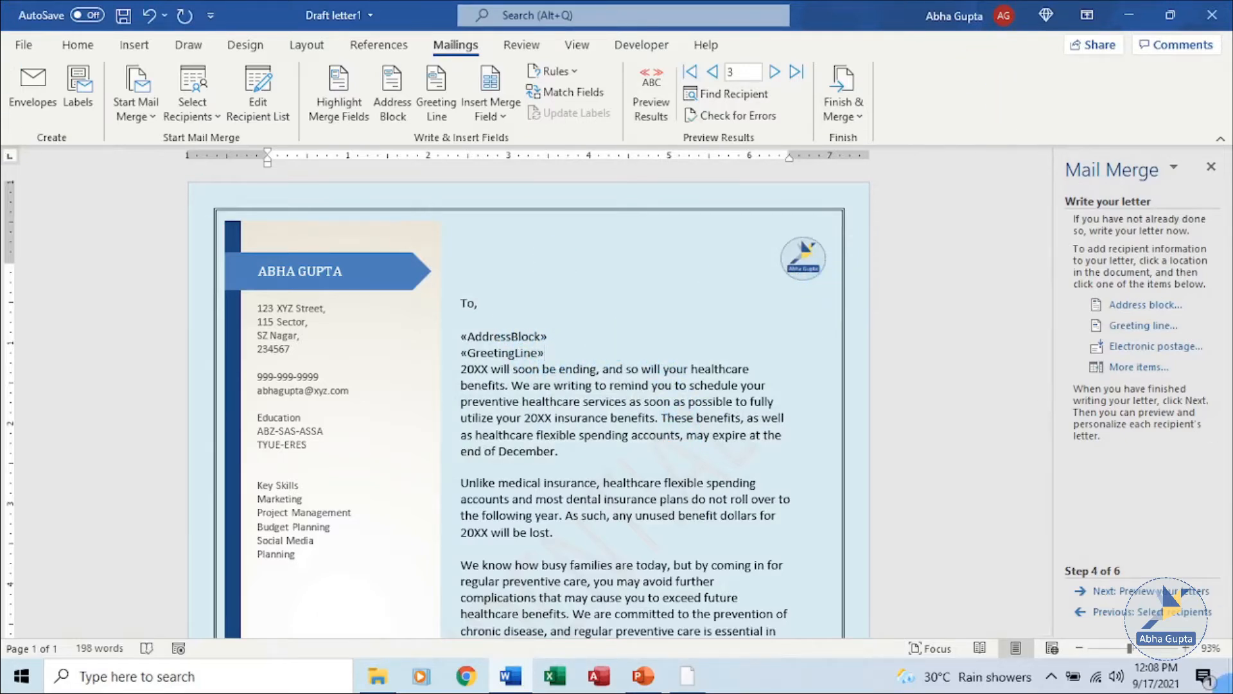
Step: Preview the merged letters for the recipients and proceed to the wizard's merge completion stage
left_click(1188, 593)
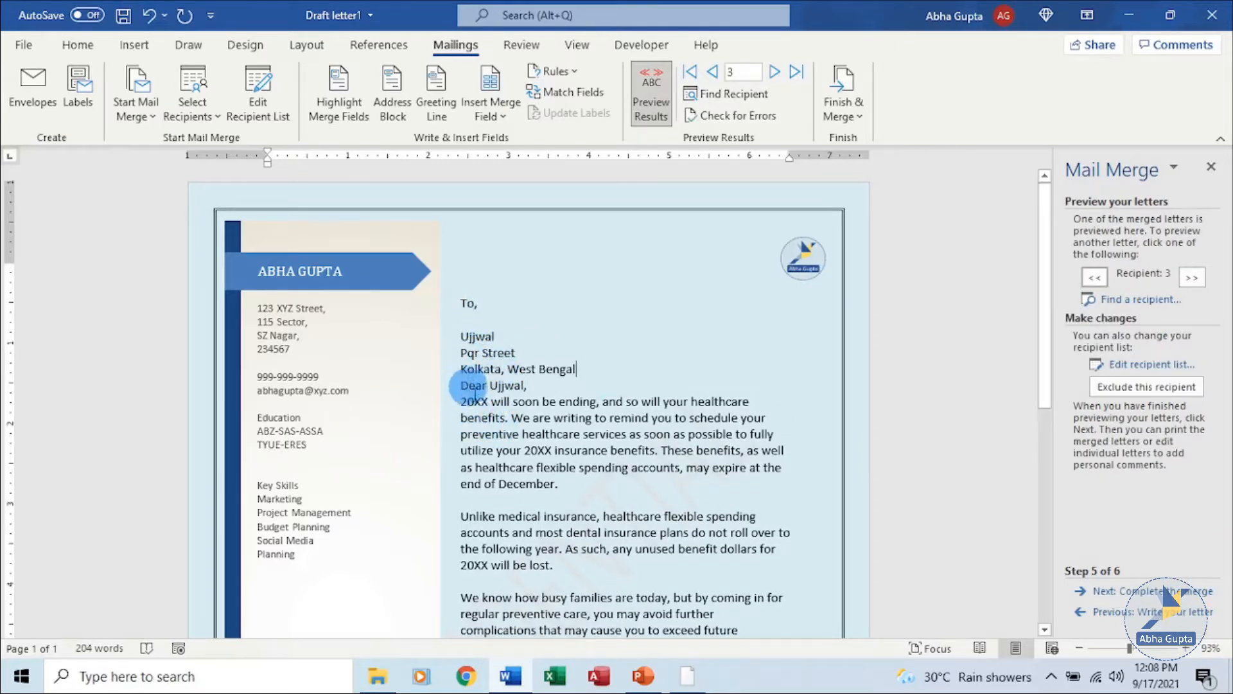
scroll(527, 411, "down", 2)
scroll(523, 411, "up", 2)
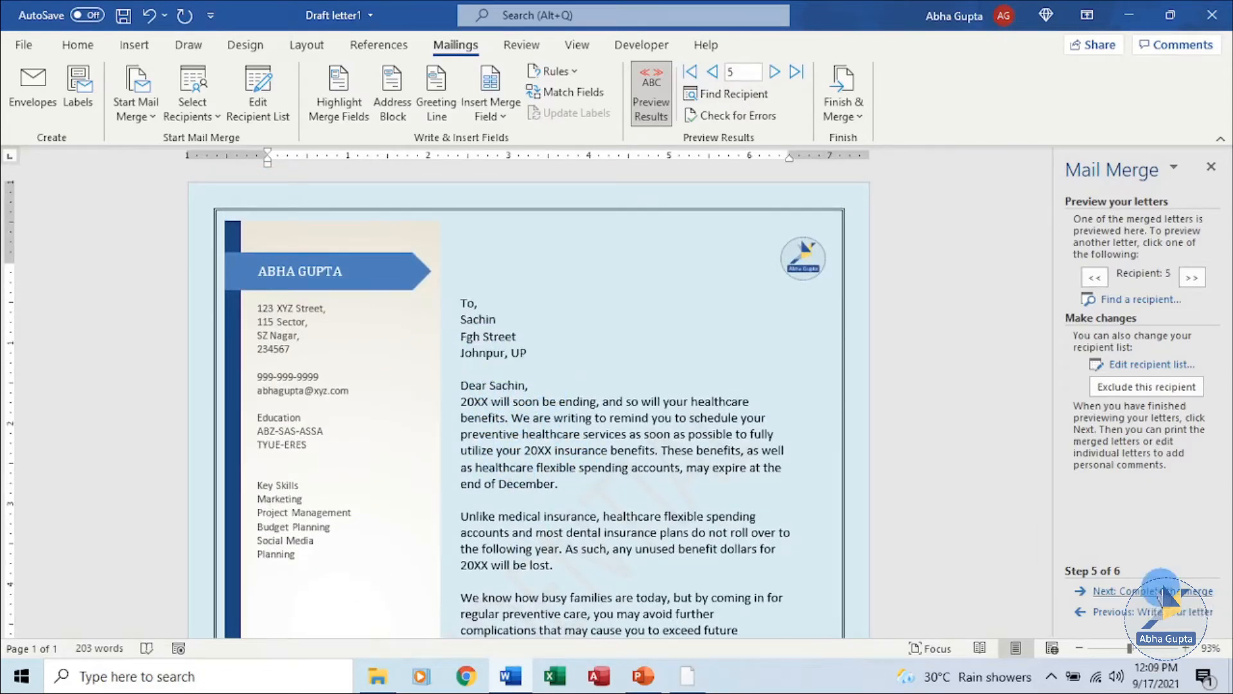
left_click(1164, 590)
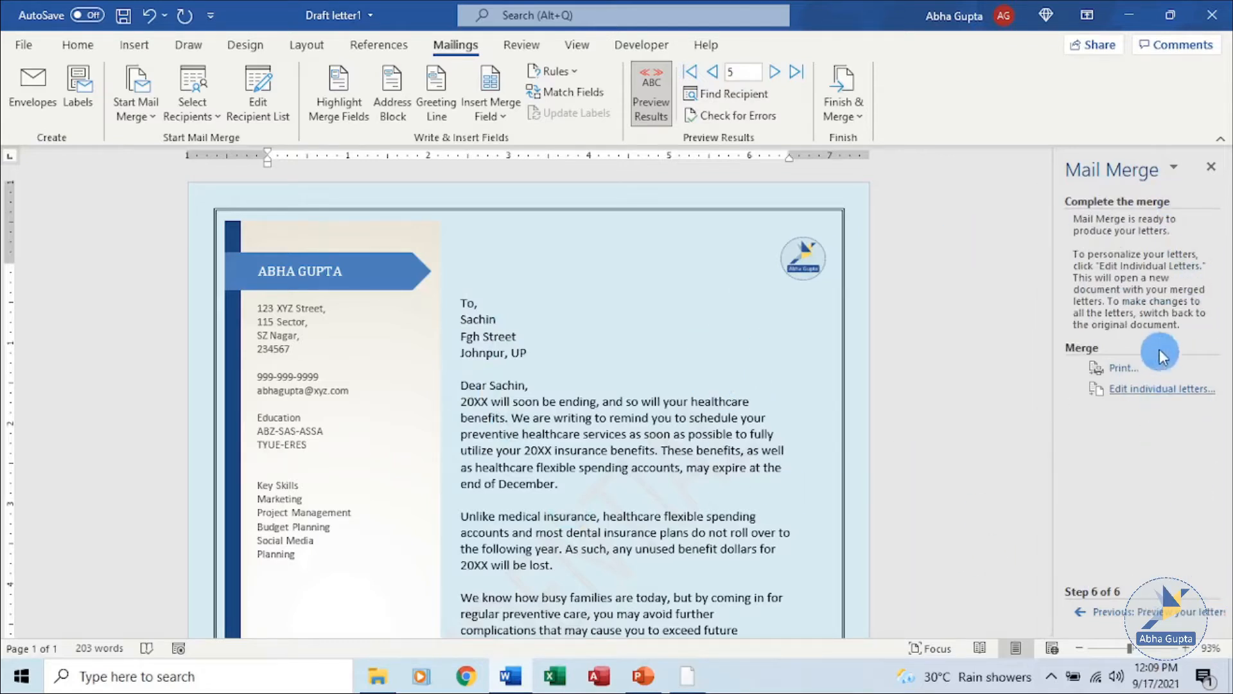
Step: Examine the record choices for printing the merged letters, and close them without printing
left_click(1124, 369)
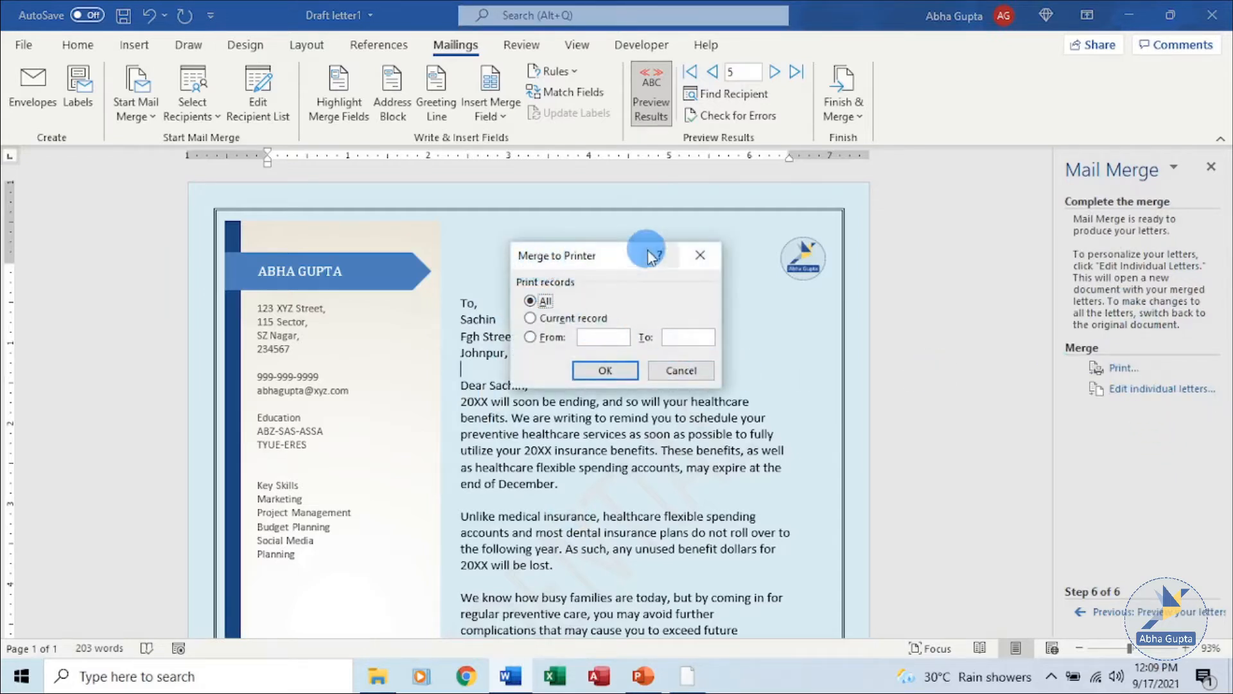
left_click_drag(625, 252, 578, 243)
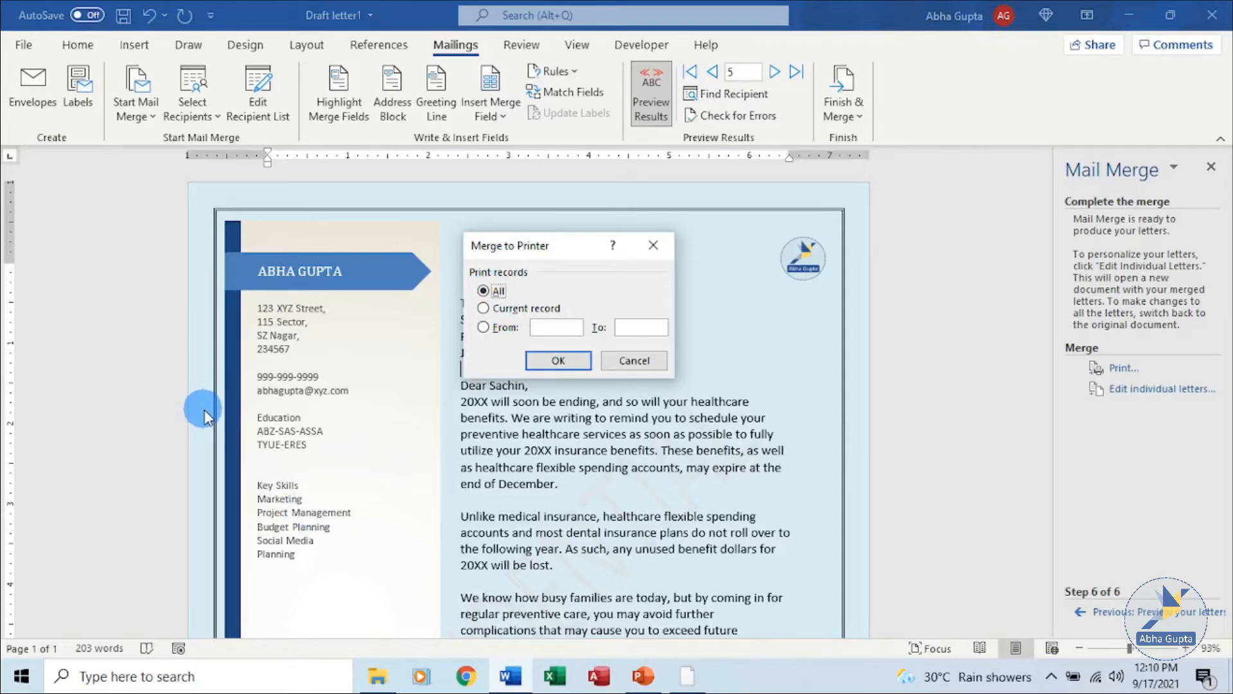
left_click(656, 245)
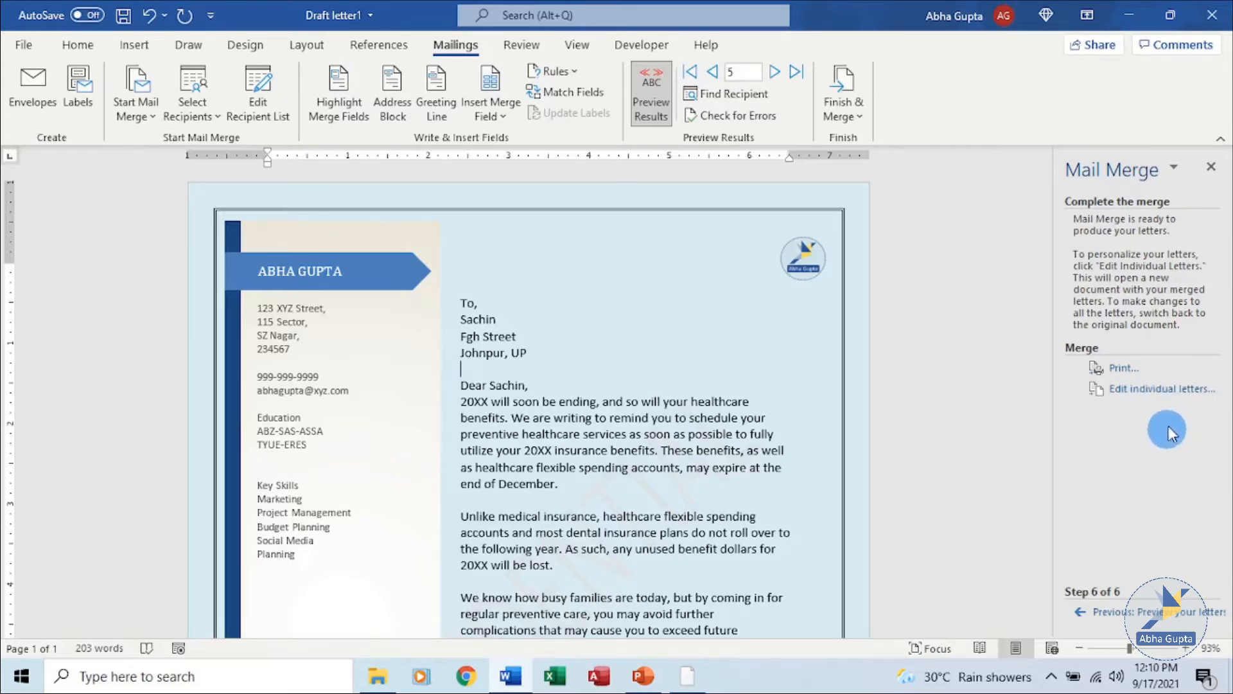
Step: Merge all records into a new document of individual, editable letters
left_click(1169, 390)
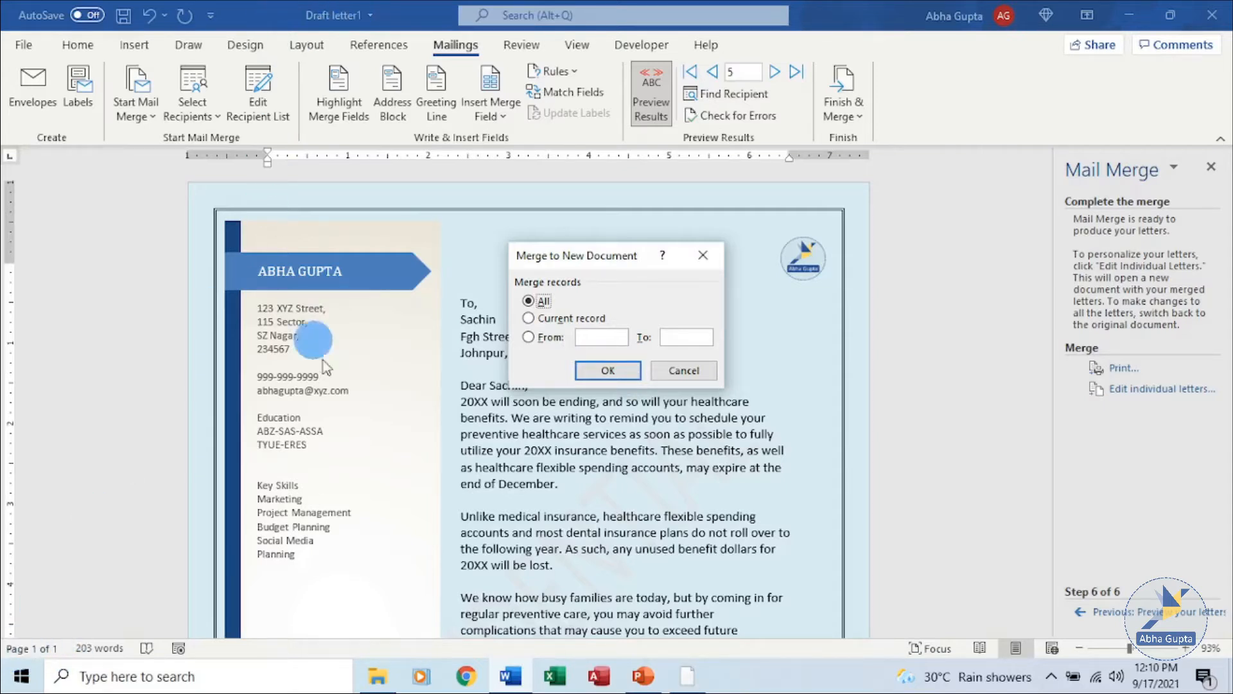
left_click(622, 373)
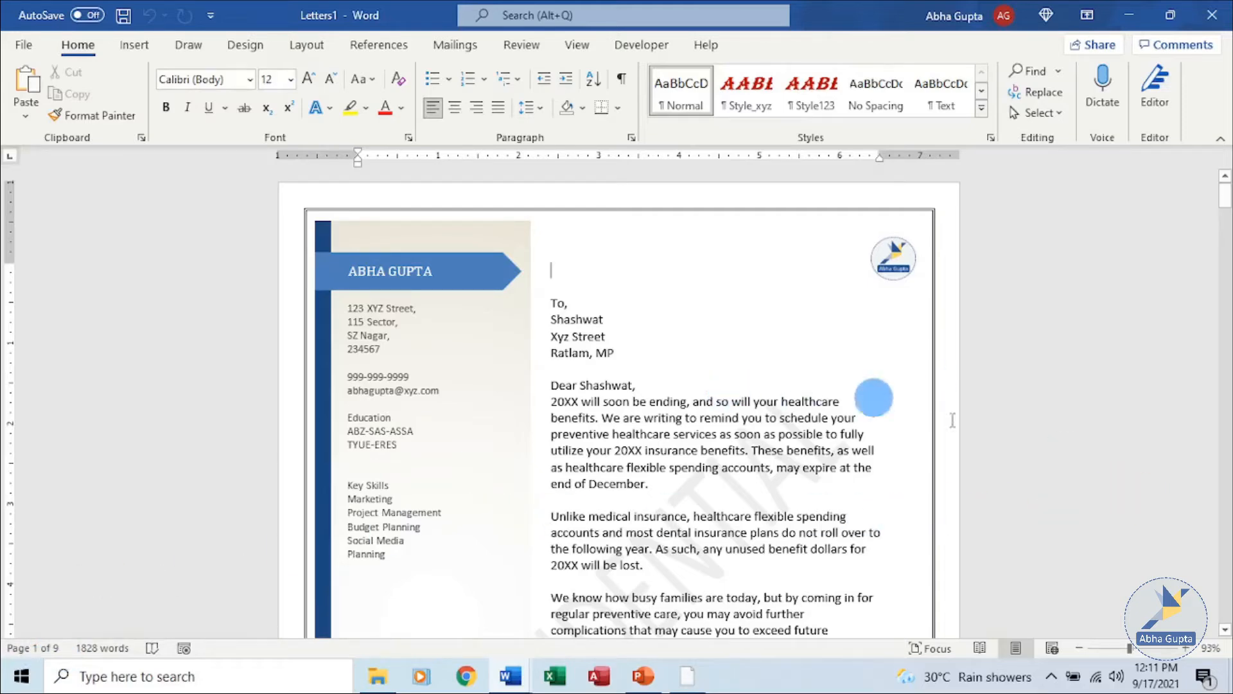
Step: Review the merged letters page by page, checking each recipient's address block and greeting line
scroll(1015, 437, "down", 10)
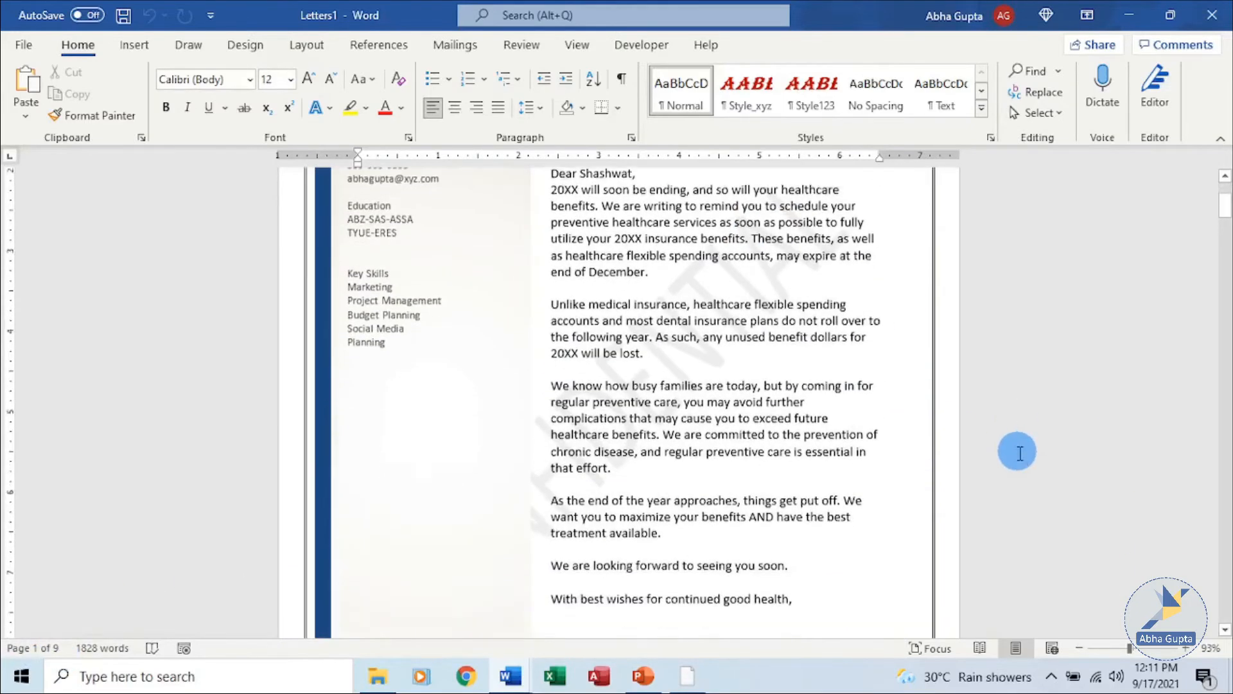
scroll(1017, 459, "down", 6)
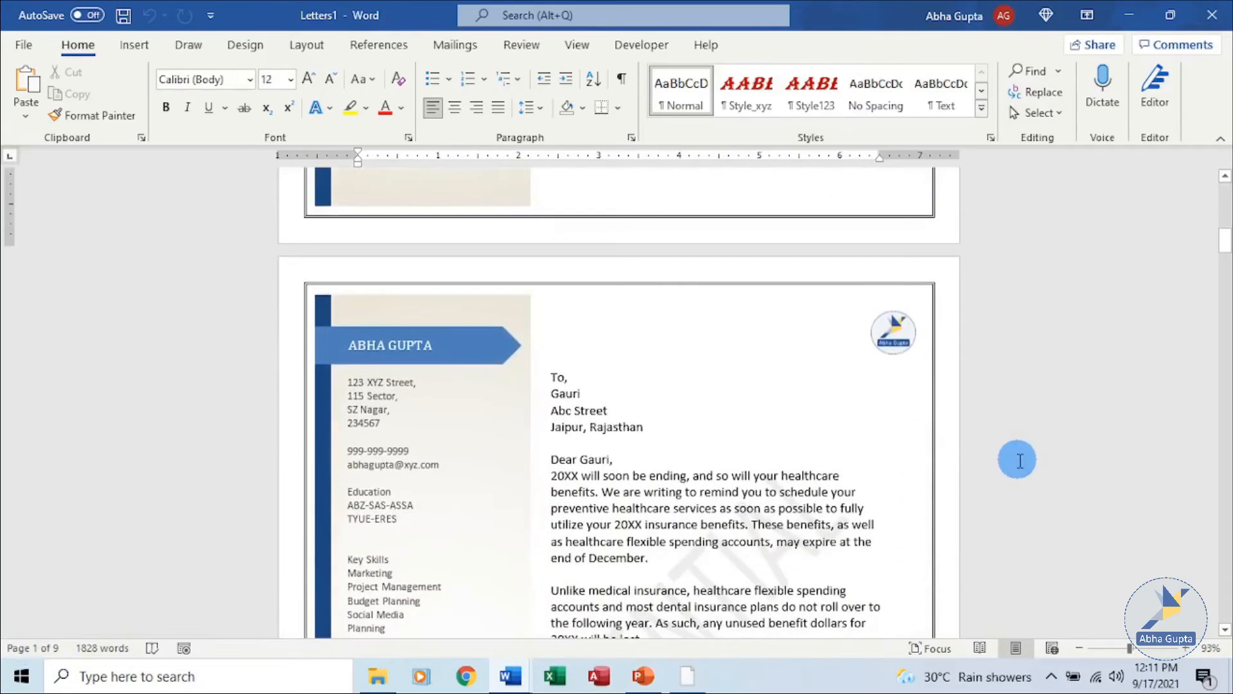
scroll(683, 359, "down", 12)
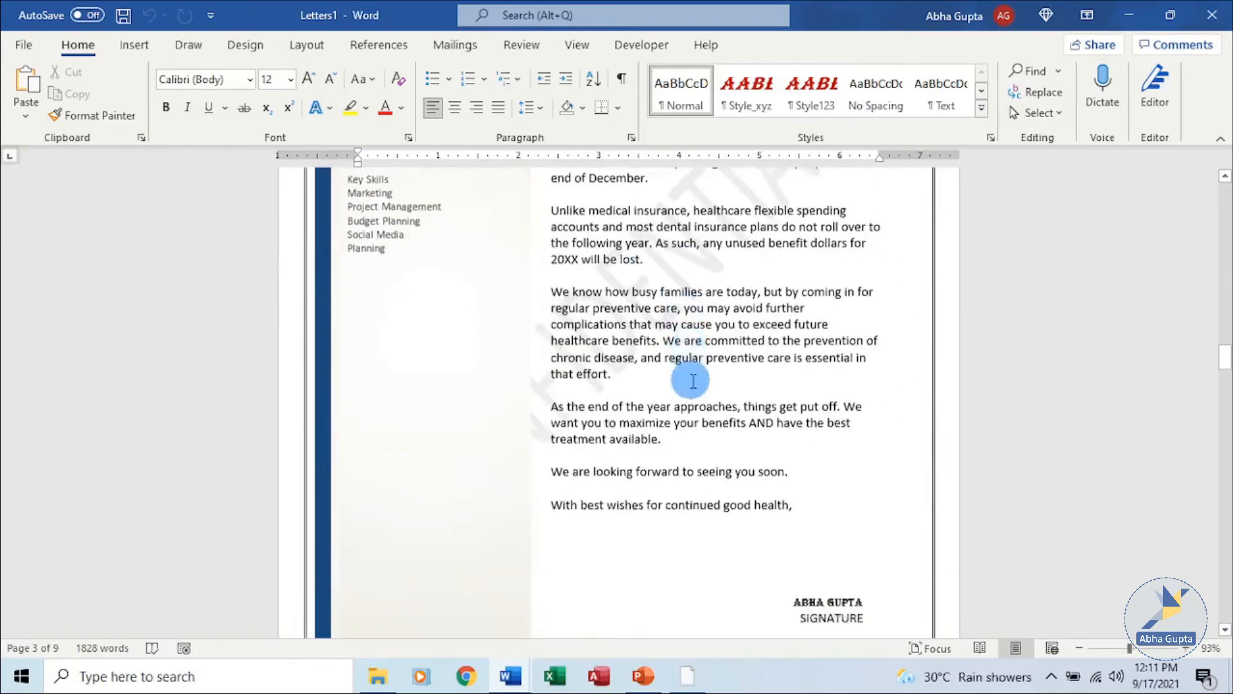
scroll(693, 382, "down", 12)
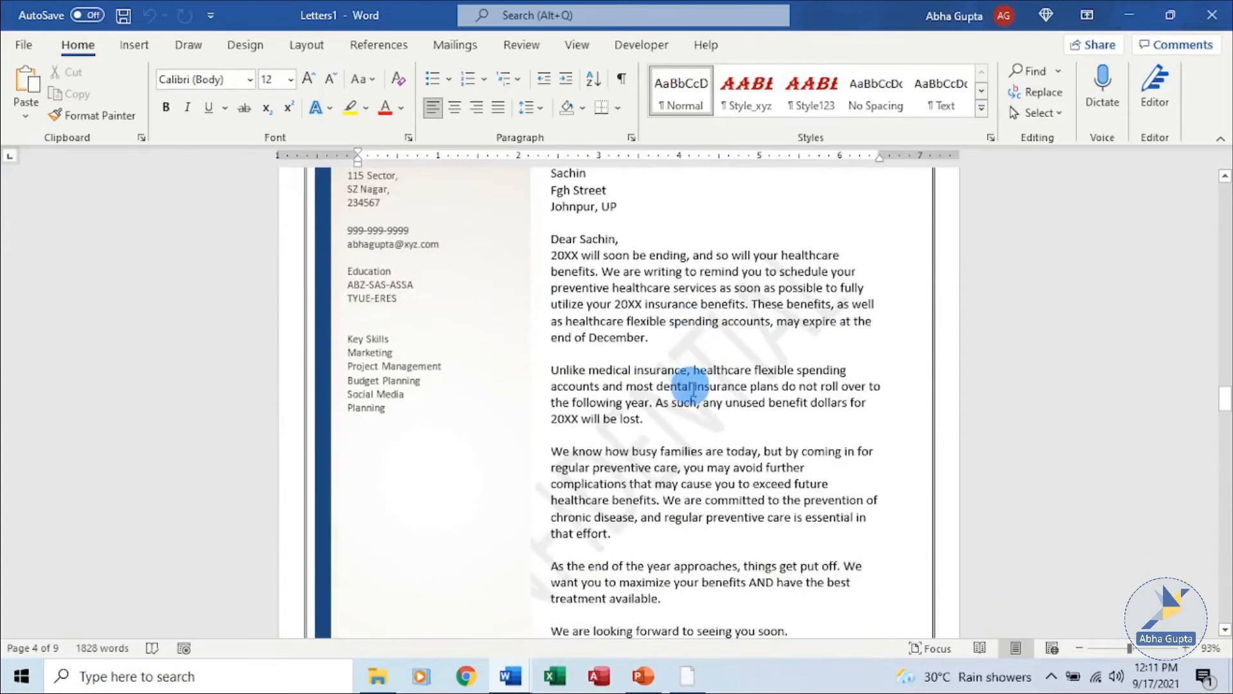
scroll(693, 388, "down", 14)
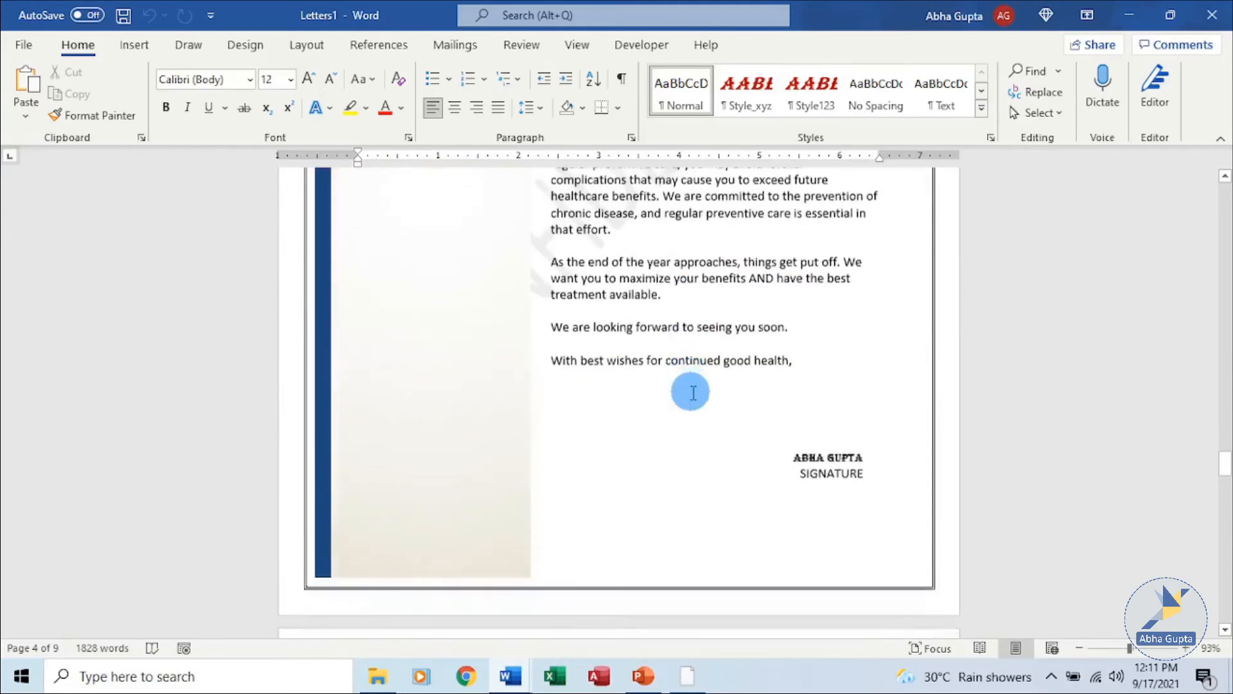
scroll(698, 400, "down", 14)
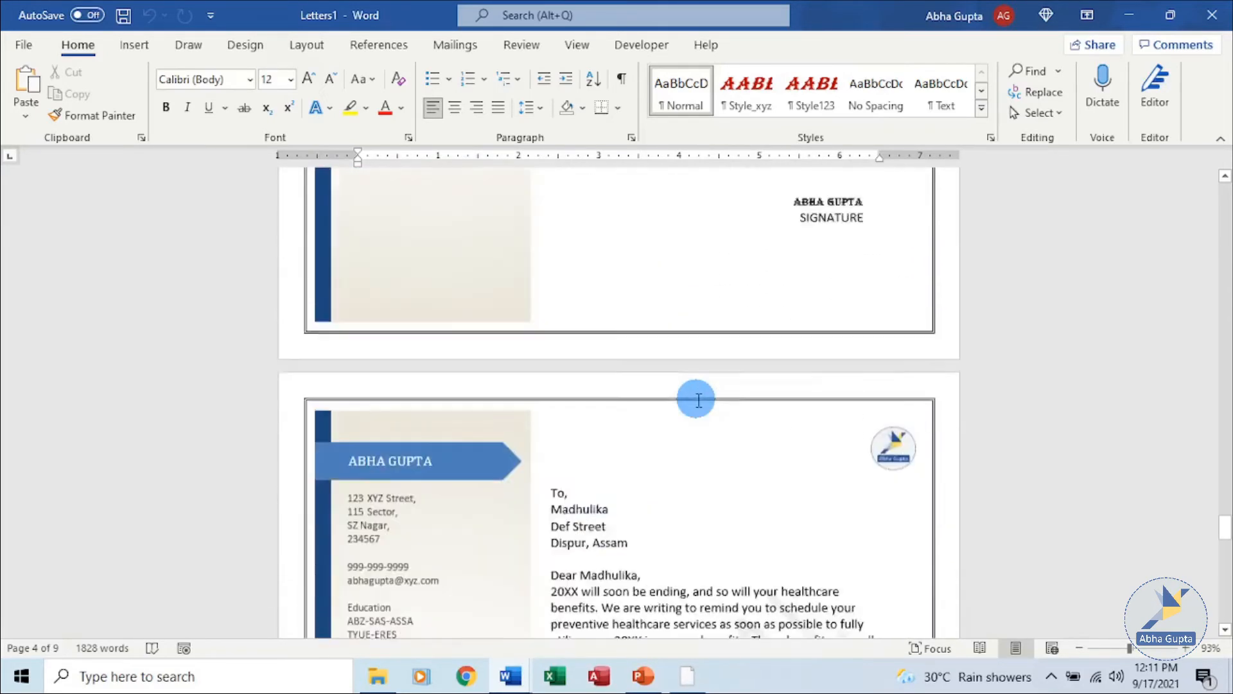
scroll(698, 400, "down", 5)
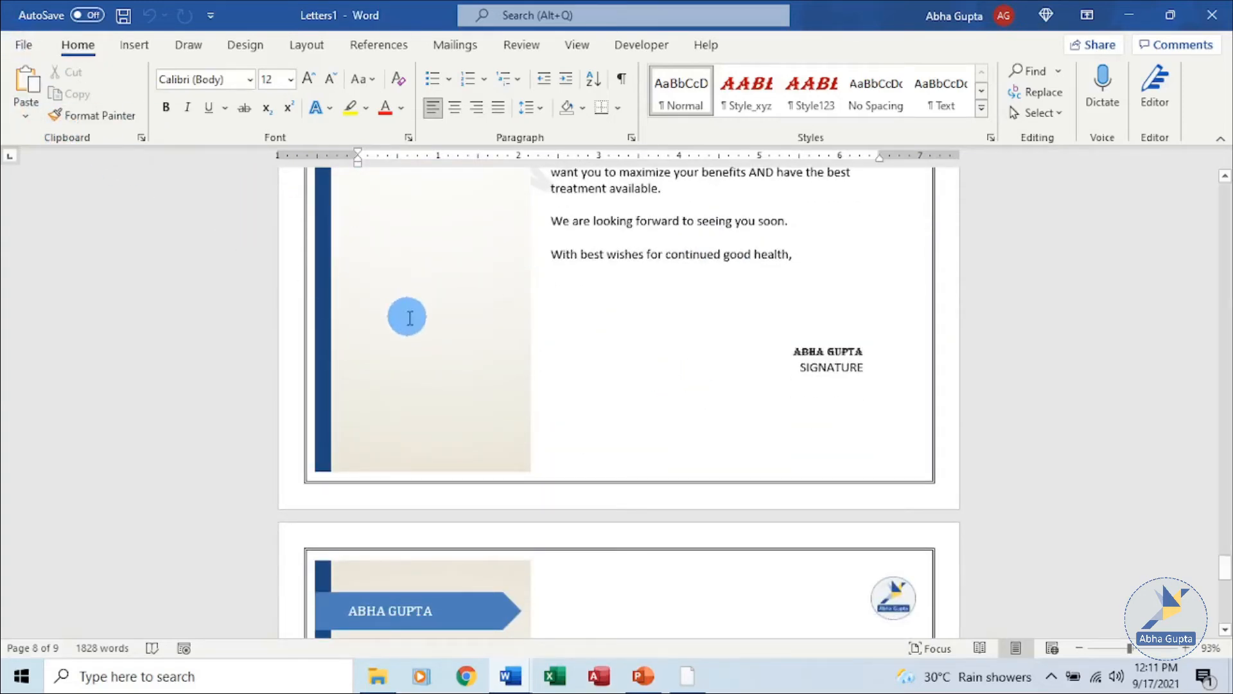
scroll(606, 394, "down", 9)
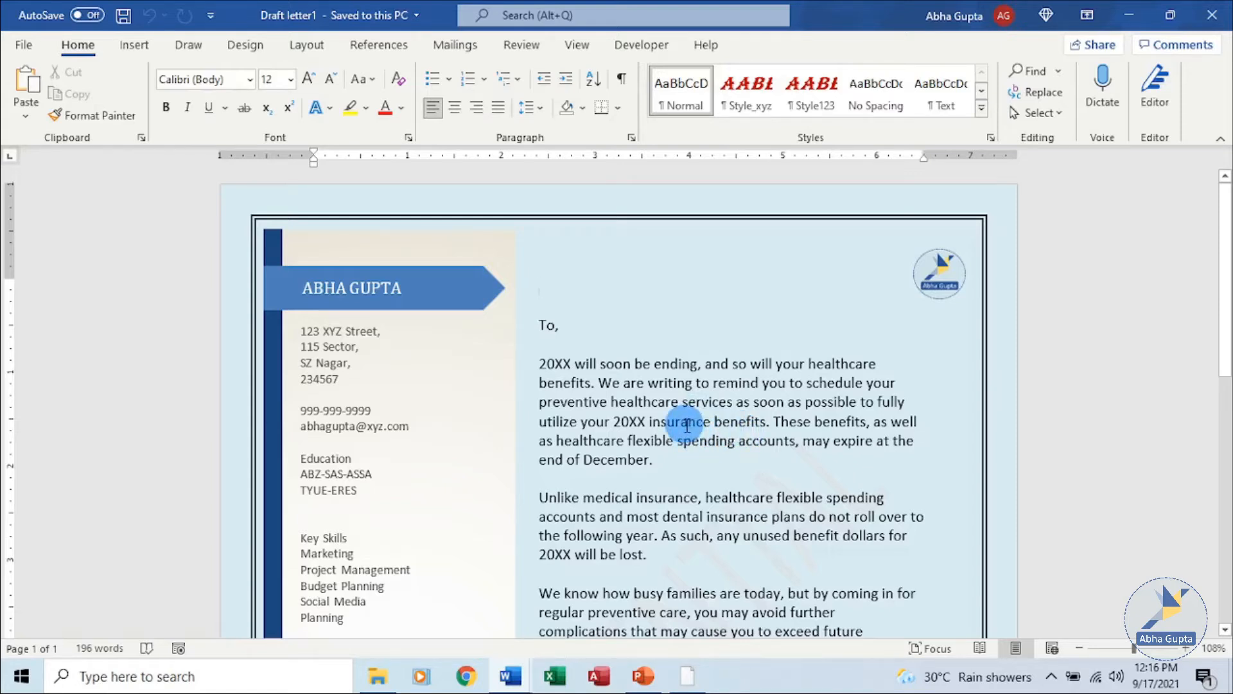
Step: Examine the single-envelope settings in Draft letter1, including the delivery address font and envelope sizes, and close them without creating an envelope
left_click(466, 57)
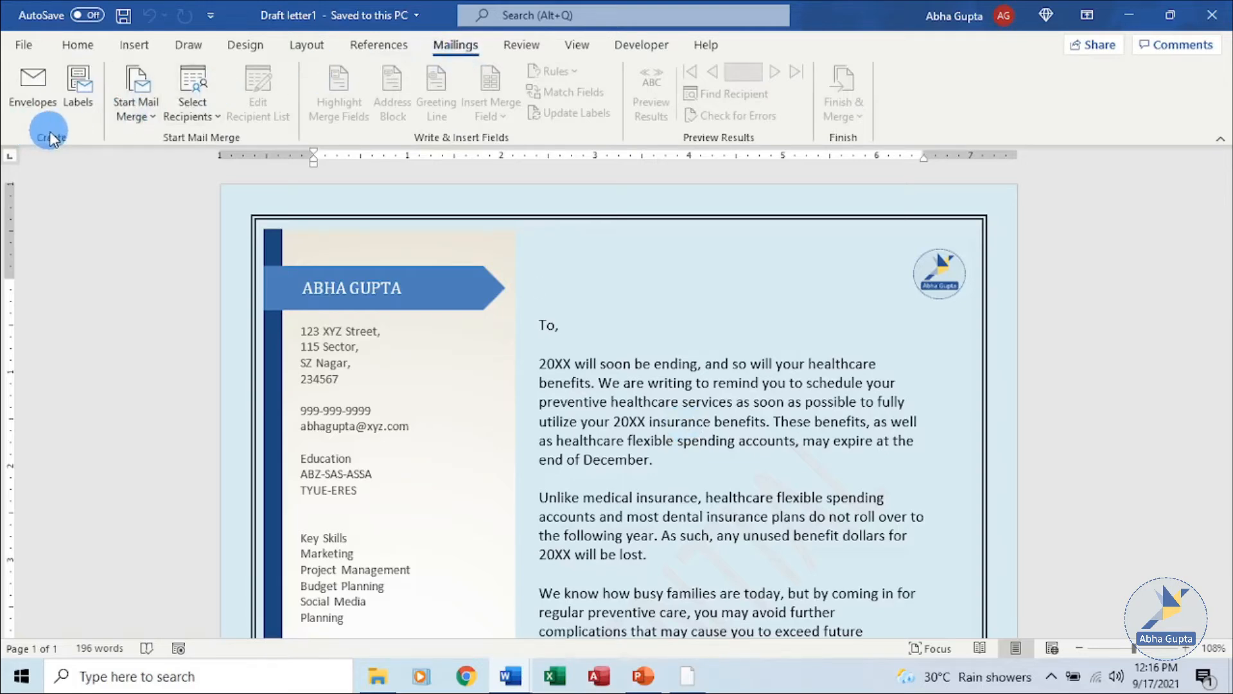
left_click(35, 97)
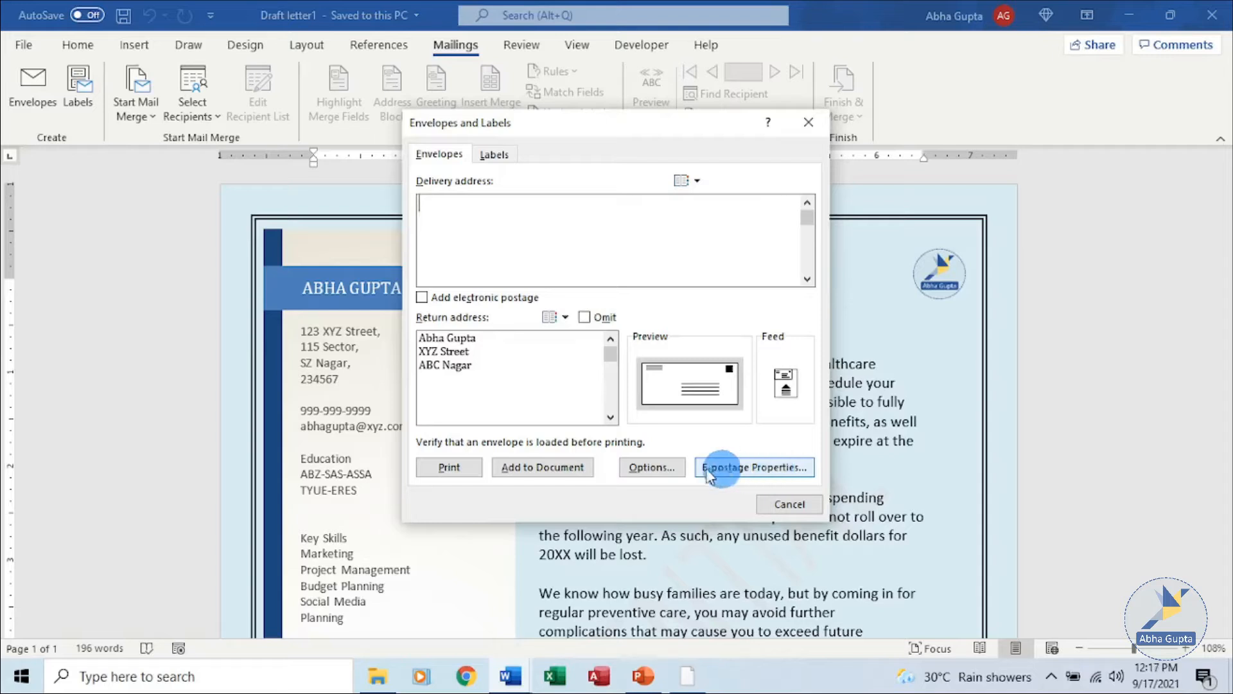
left_click(667, 471)
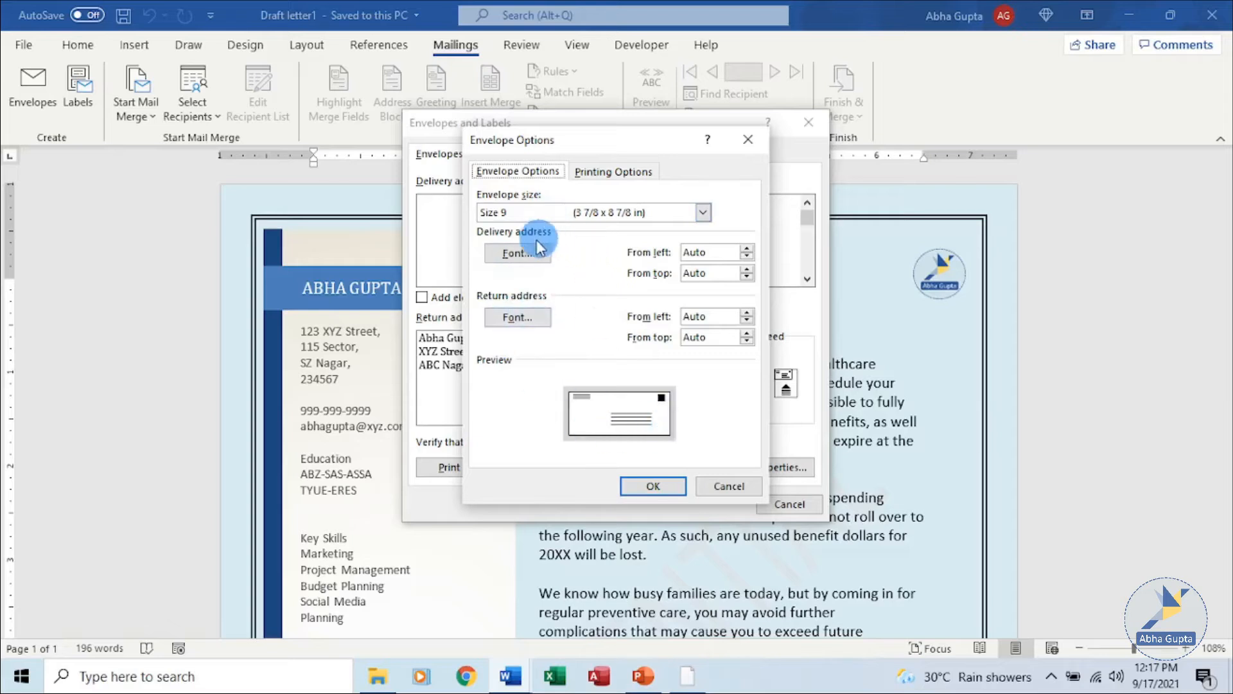
left_click(502, 255)
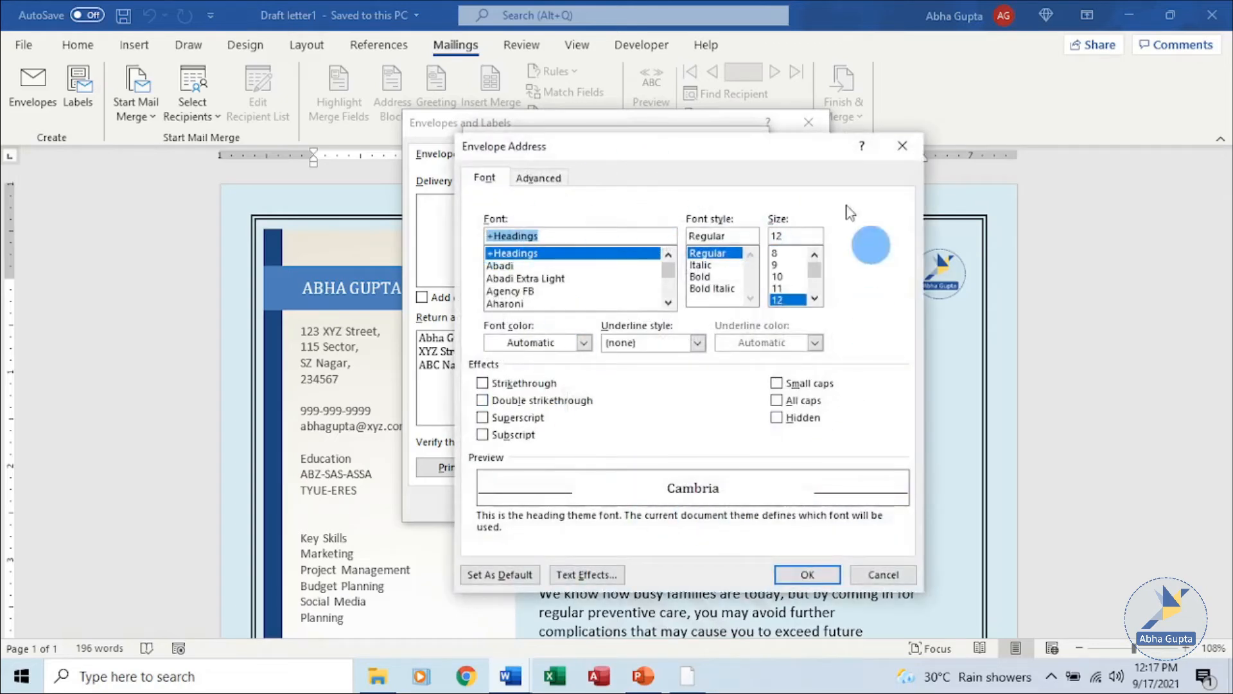
left_click(911, 150)
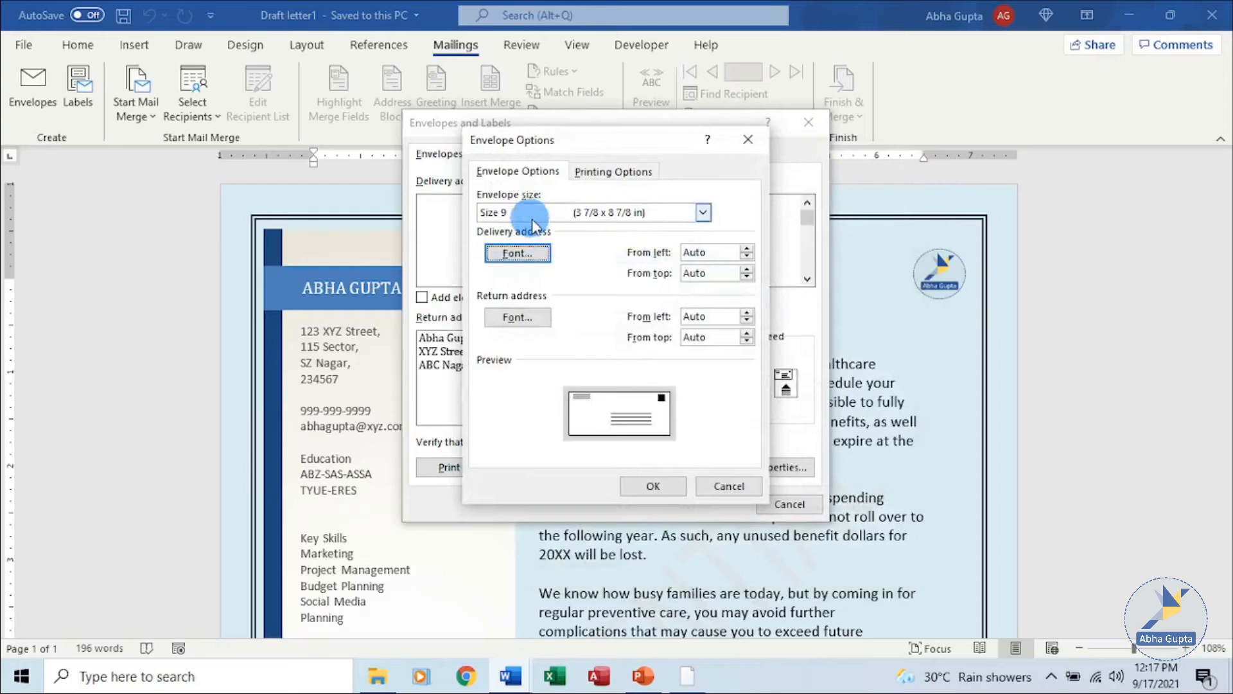
left_click(703, 212)
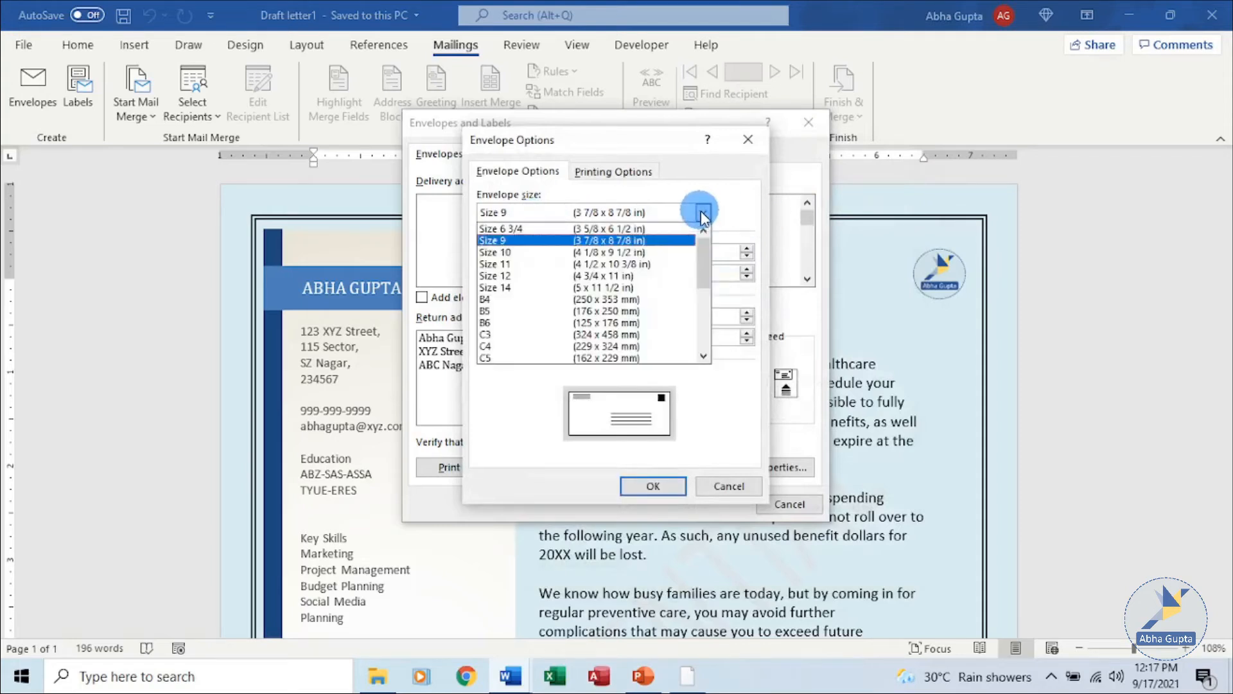
left_click(674, 241)
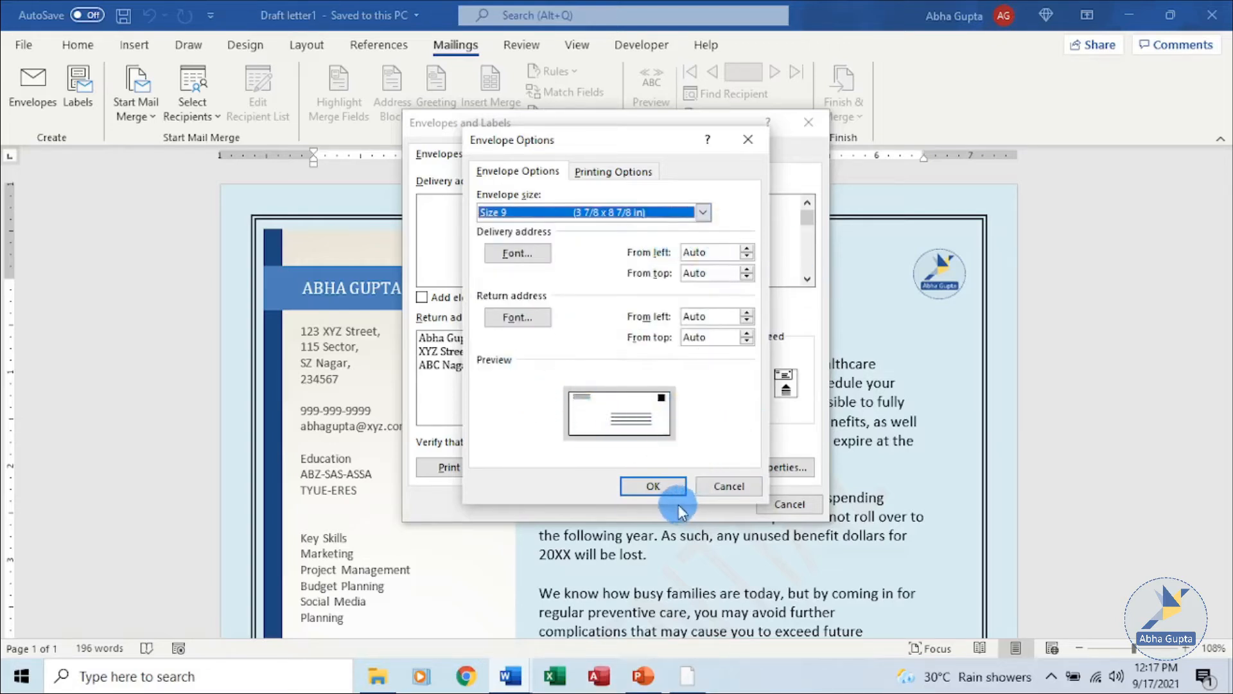
left_click(665, 487)
left_click(791, 505)
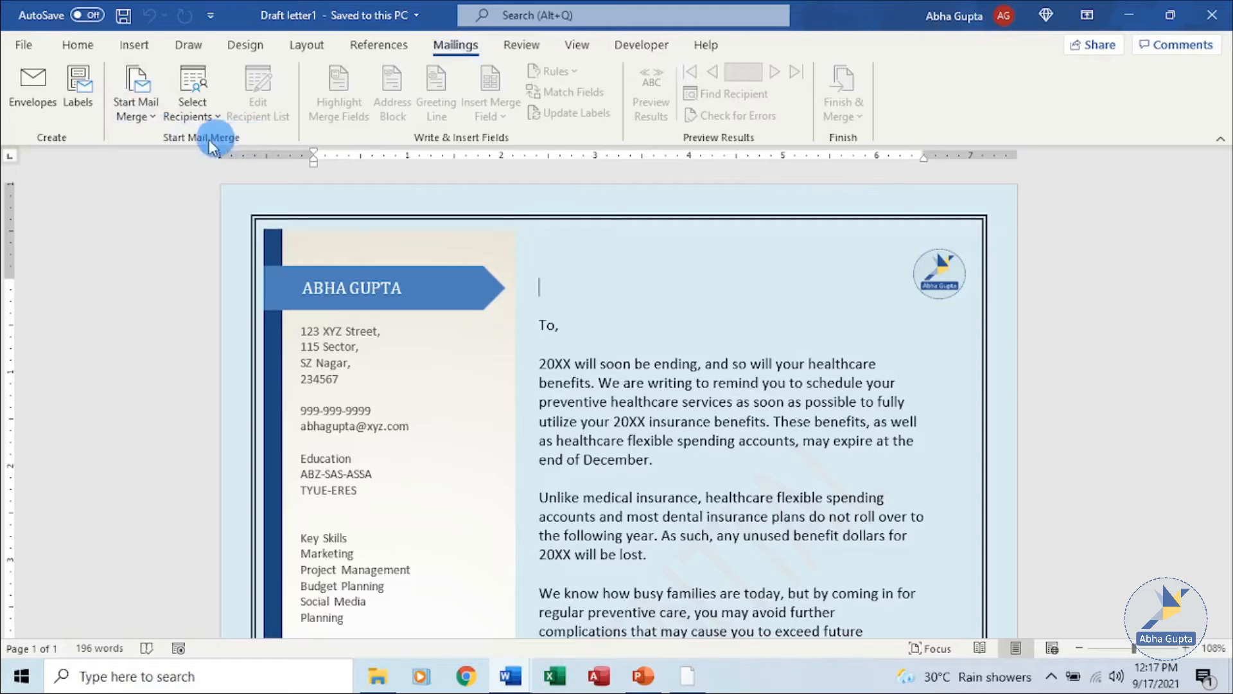
Step: Start the step-by-step mail merge wizard with Envelopes as the document type and proceed to the starting document stage
left_click(152, 109)
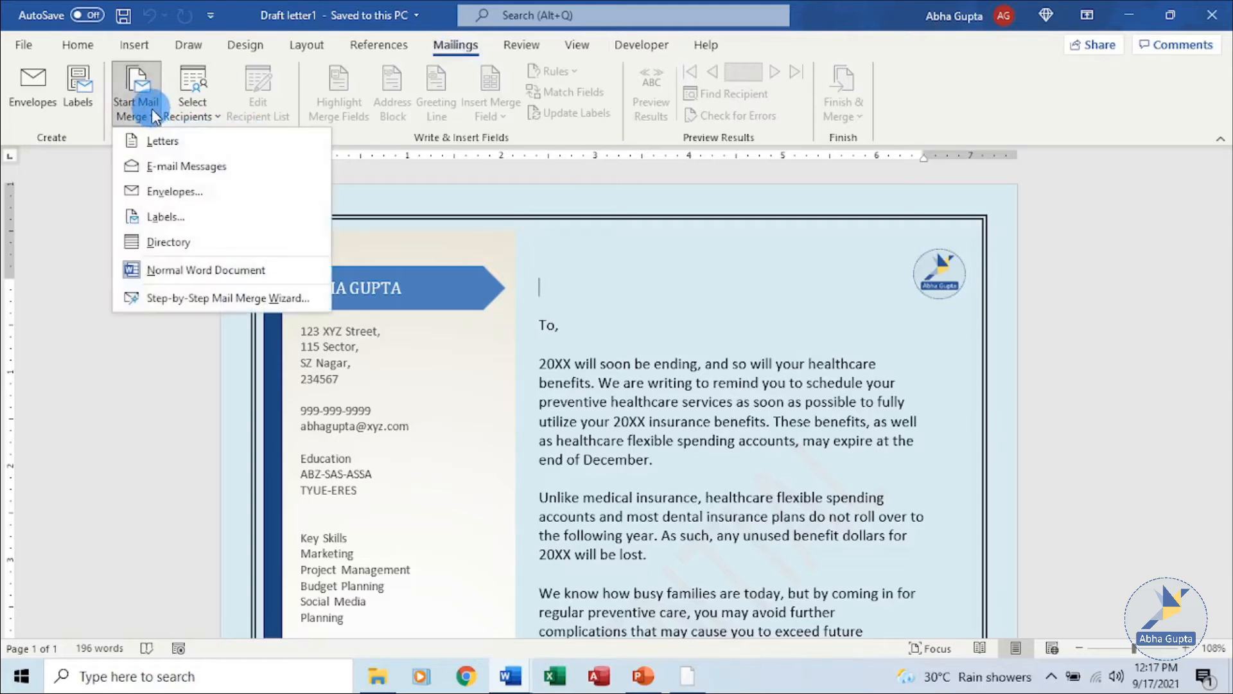
left_click(249, 299)
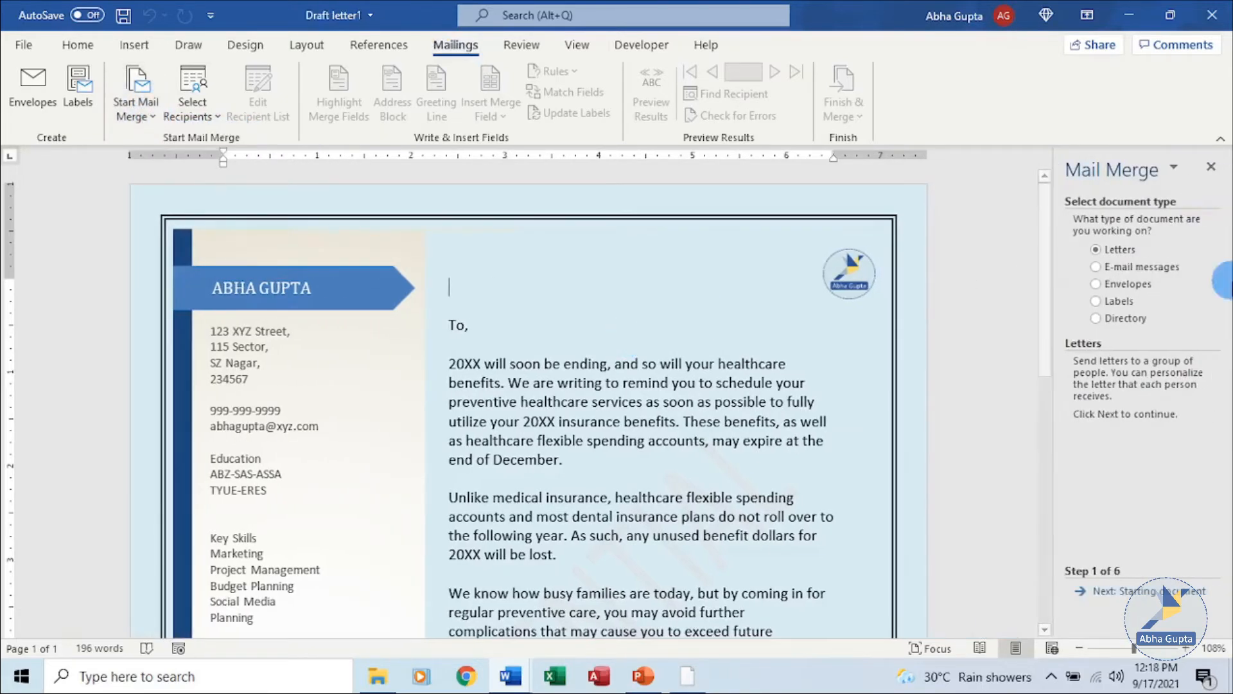
left_click(1129, 289)
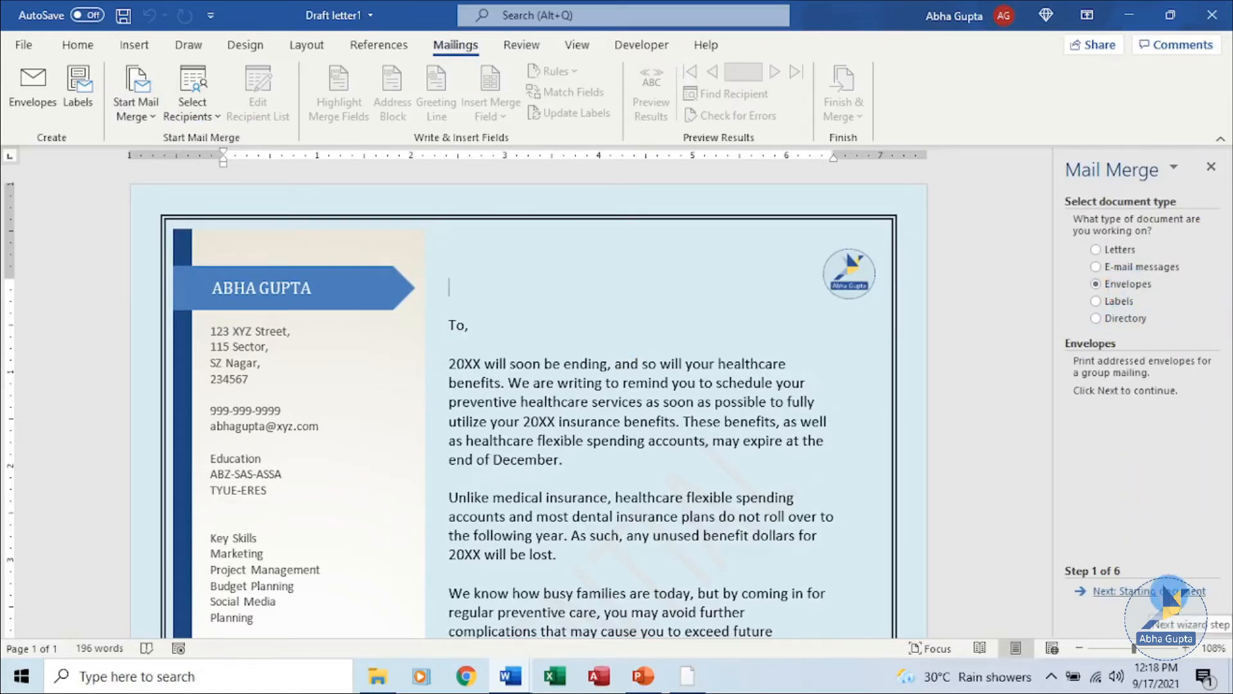
left_click(1164, 591)
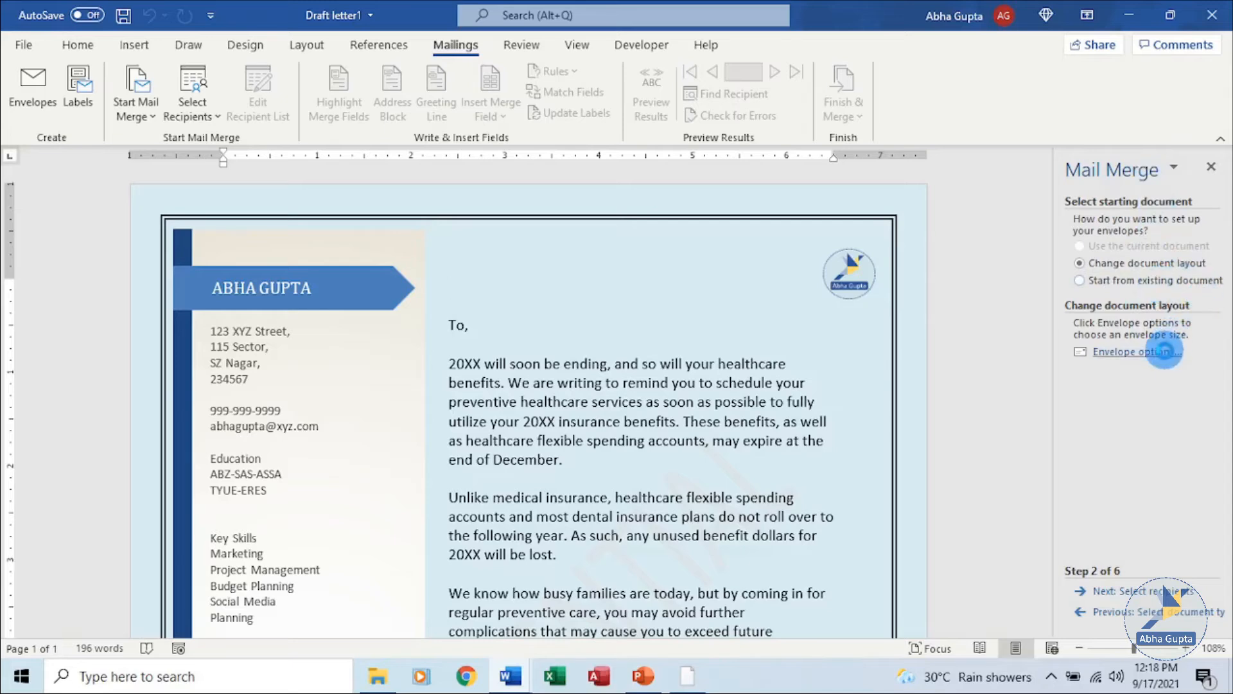
Step: Choose Size 9 (3 7/8 x 8 7/8 in) as the envelope size for the changed document layout
left_click(1164, 351)
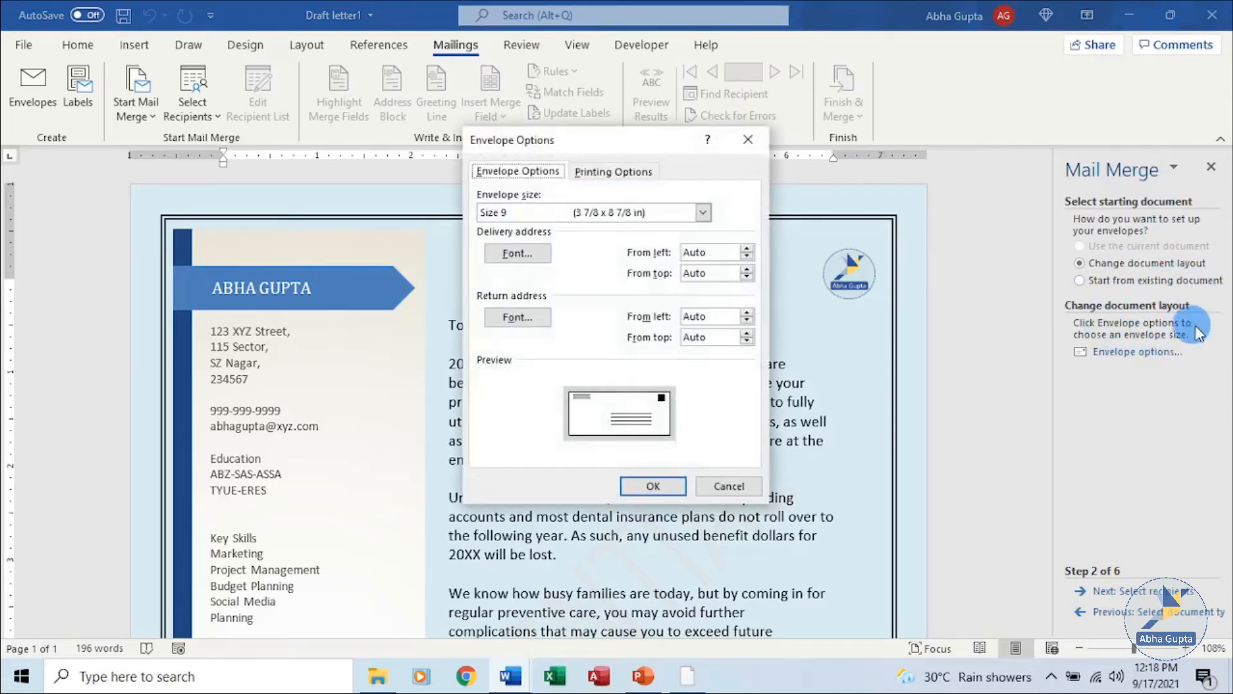
left_click(703, 213)
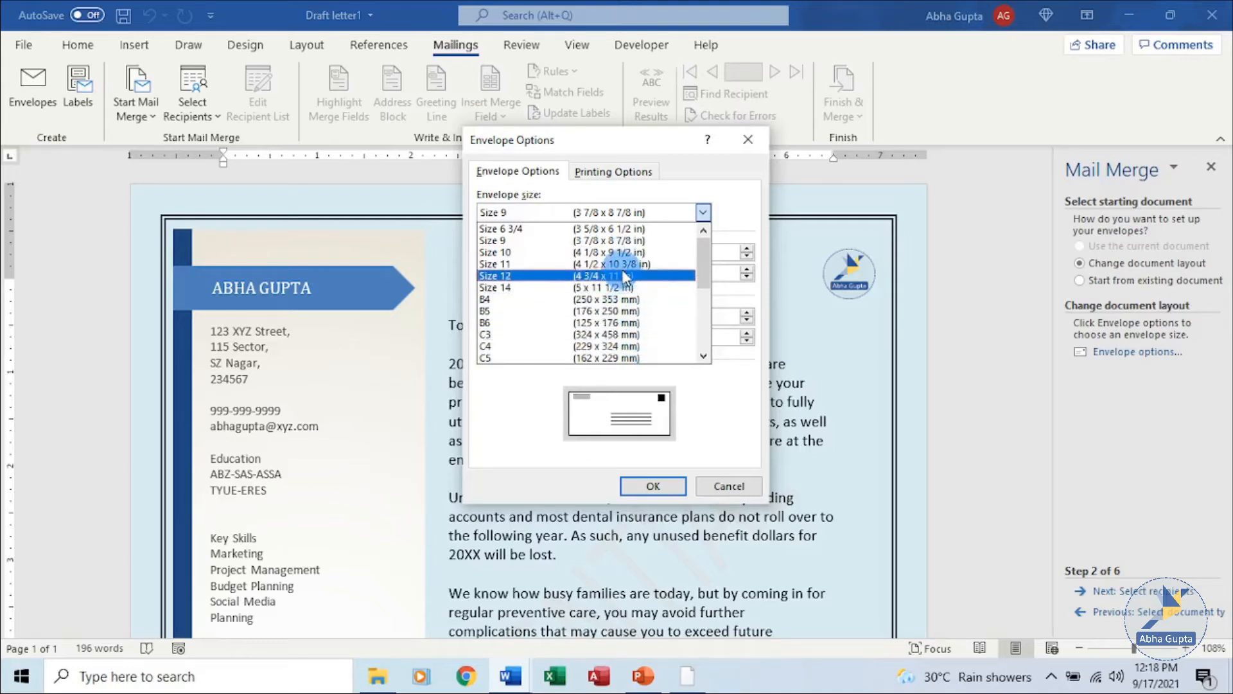
left_click(587, 230)
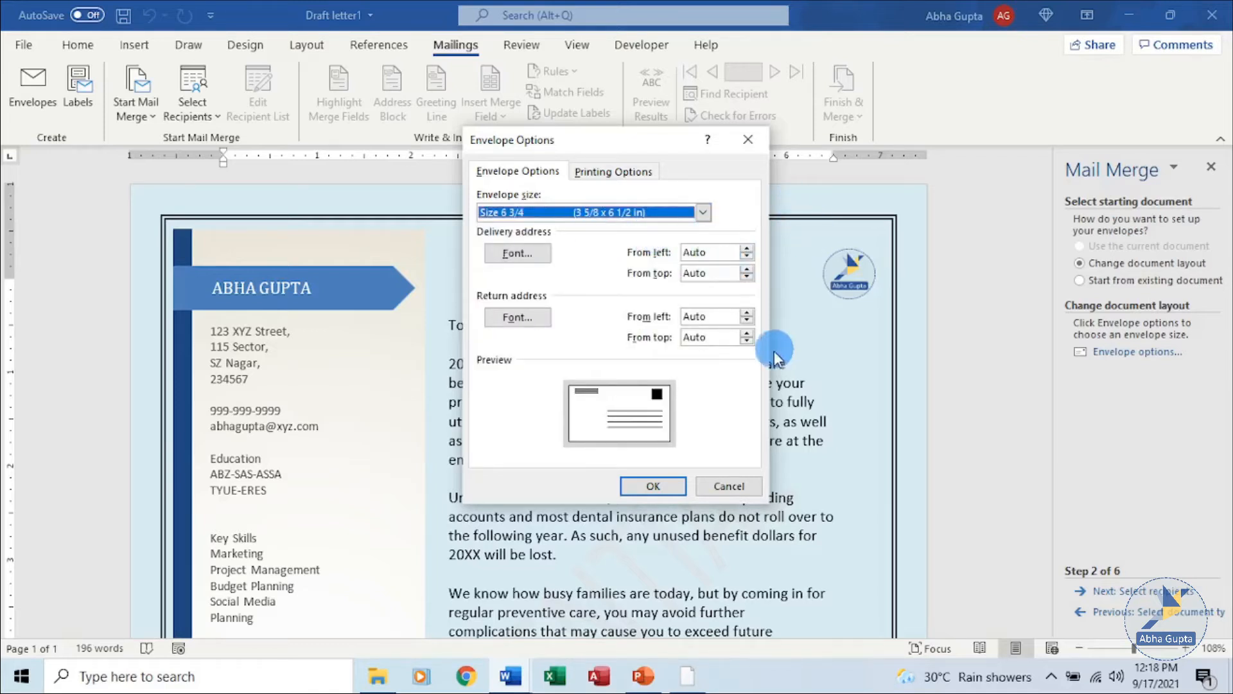
left_click(703, 212)
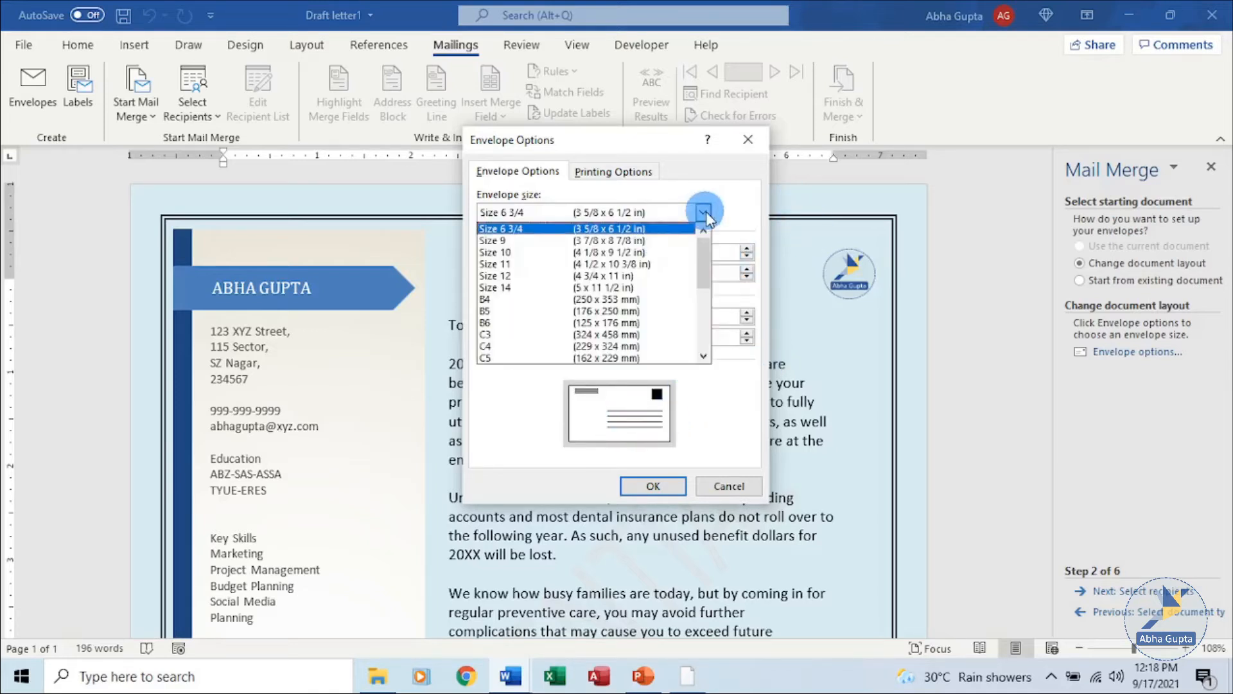
left_click(665, 241)
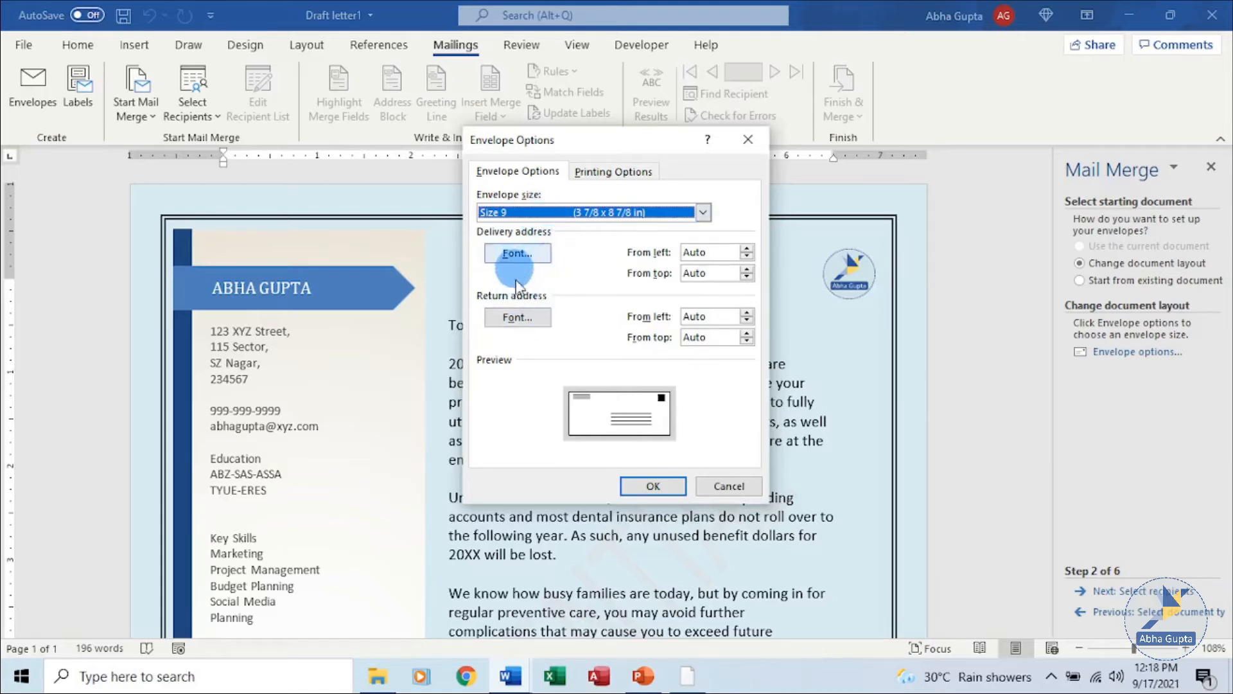
double_click(711, 341)
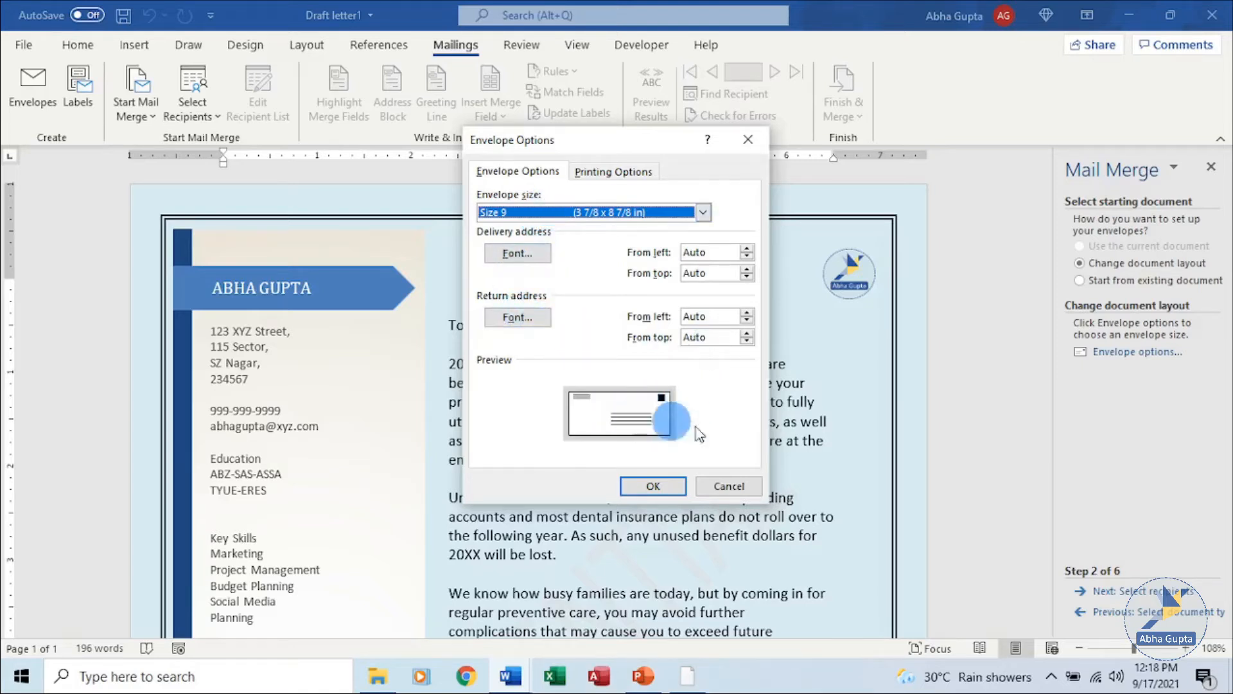
Step: Keep Default tray as the envelope feed source and apply the envelope options, replacing the letter with the envelope layout
left_click(627, 179)
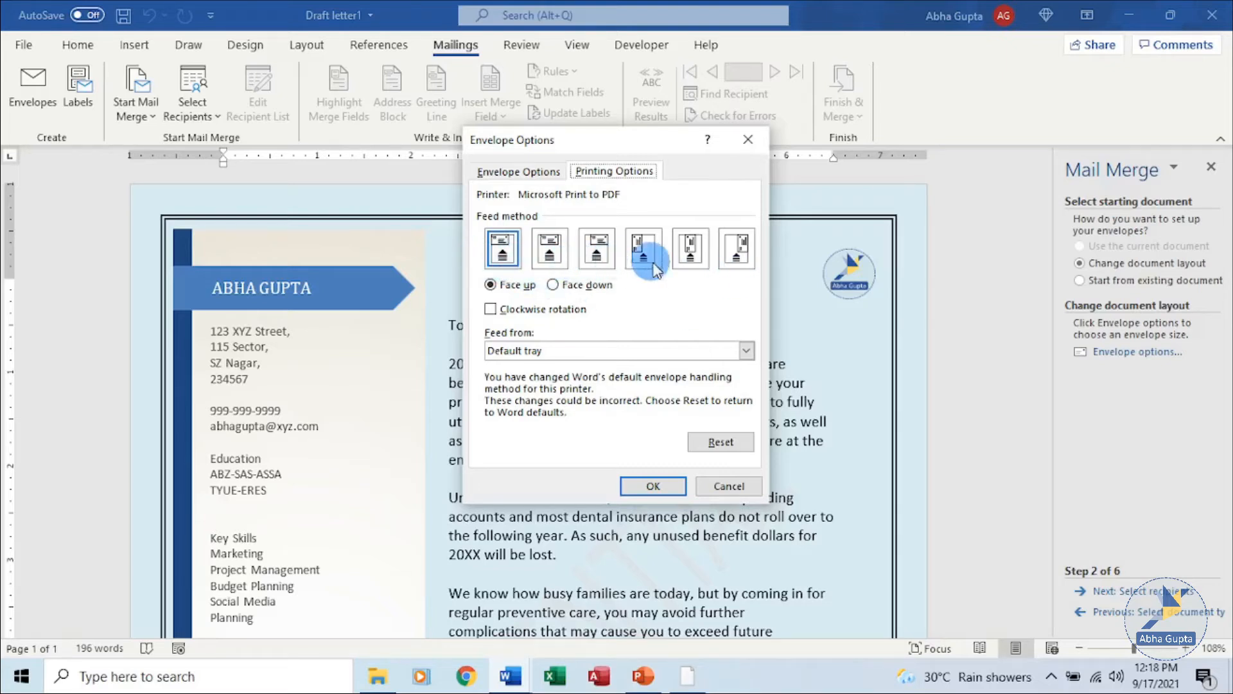
left_click(694, 357)
left_click(677, 357)
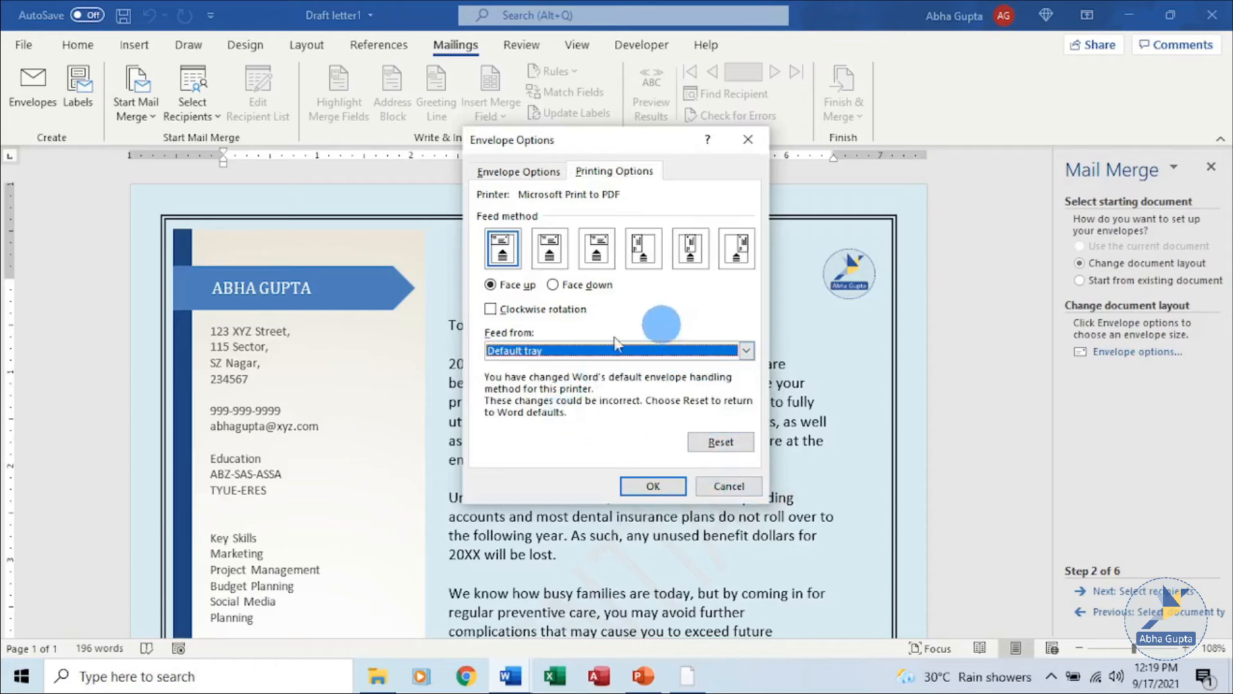
left_click(676, 492)
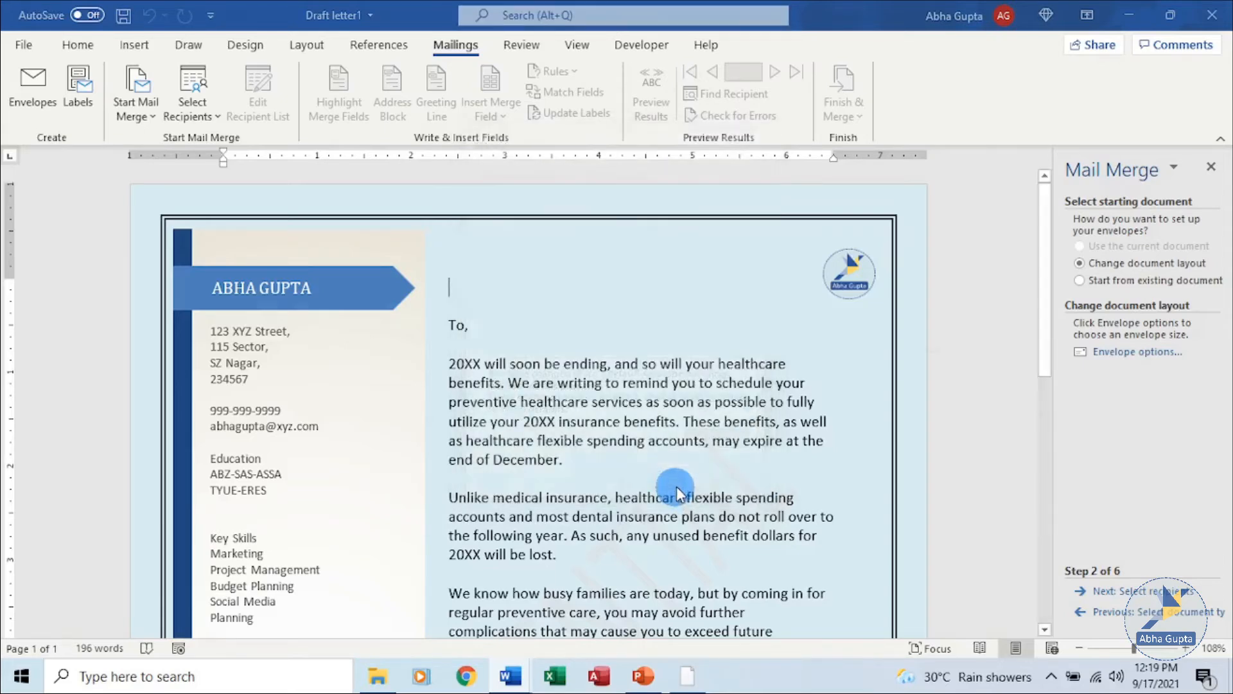
left_click(586, 388)
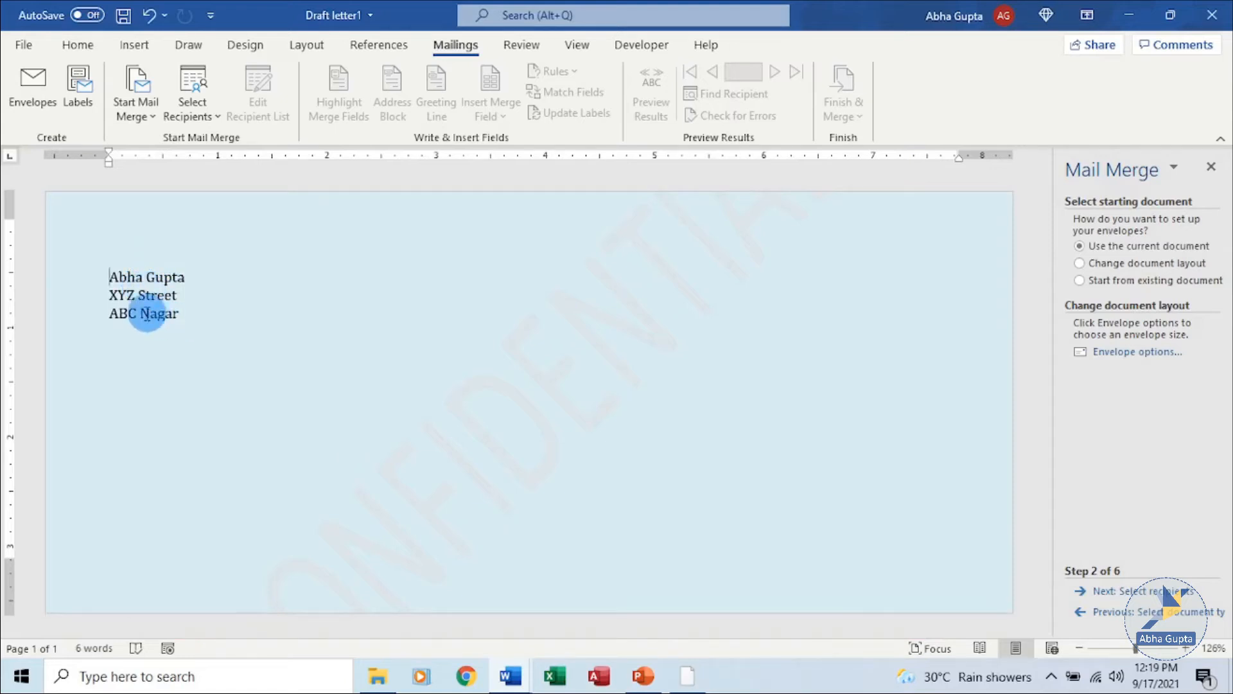
Step: Place the cursor in the envelope's delivery address area and attach the existing recipient list LIST3 with all its recipients included
left_click(589, 467)
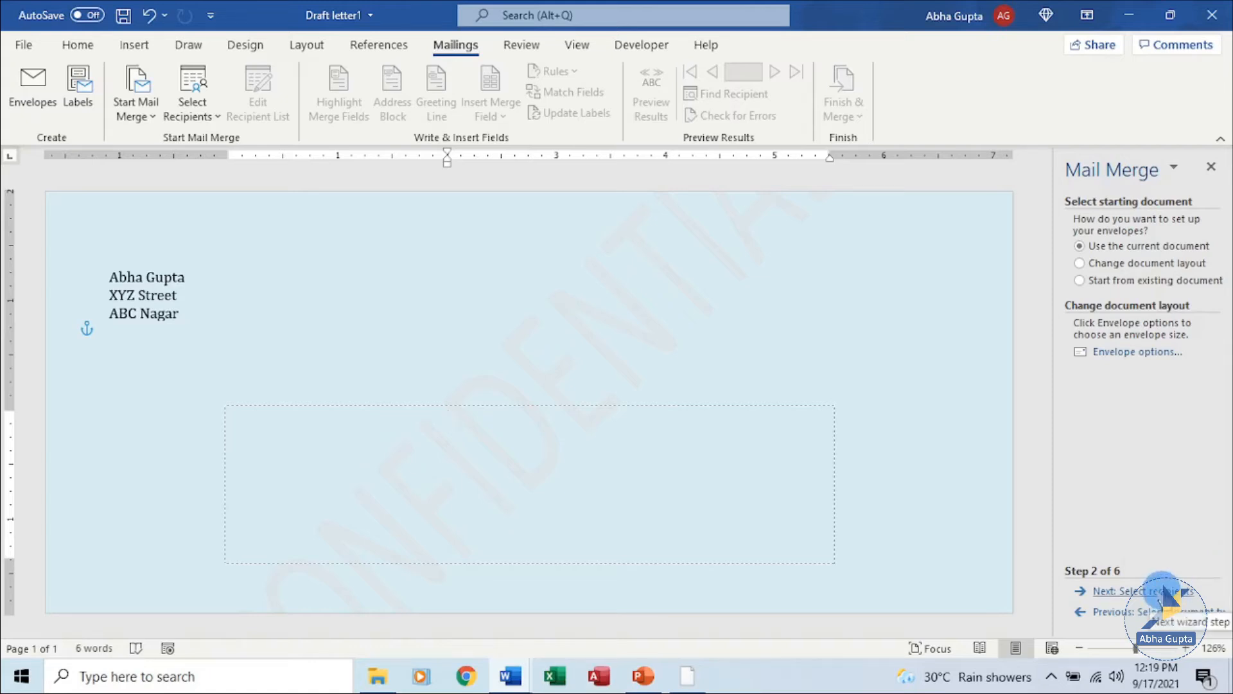
left_click(1164, 591)
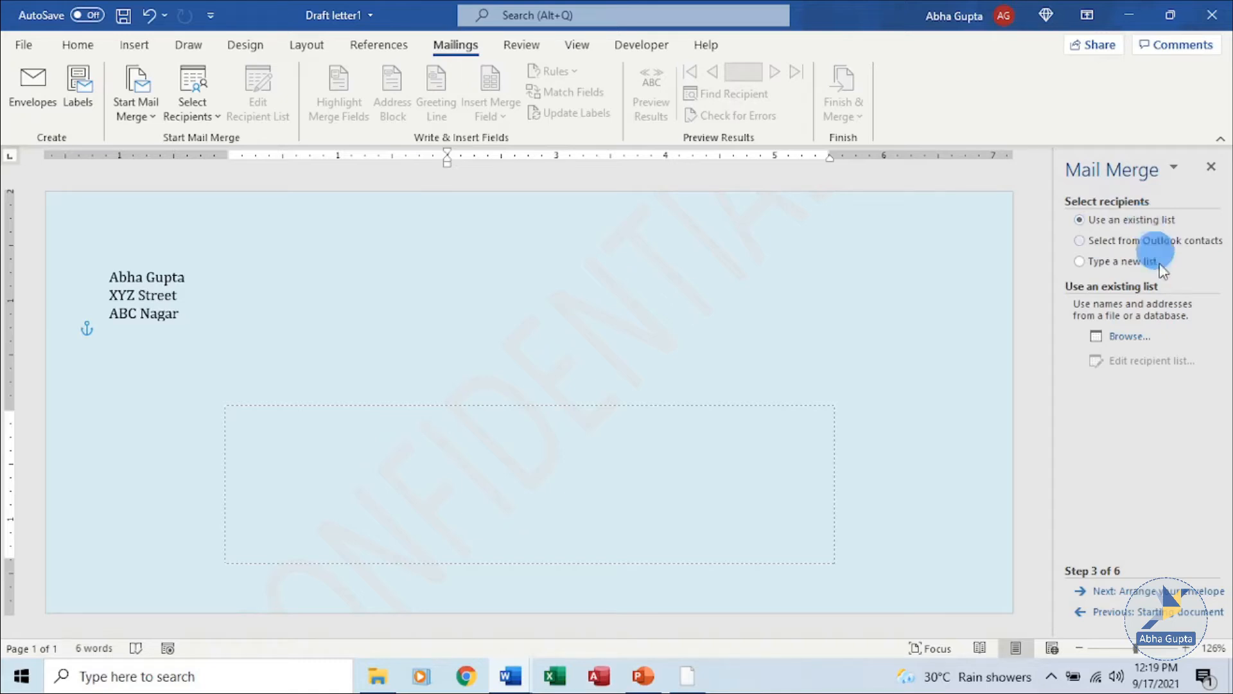
left_click(1118, 337)
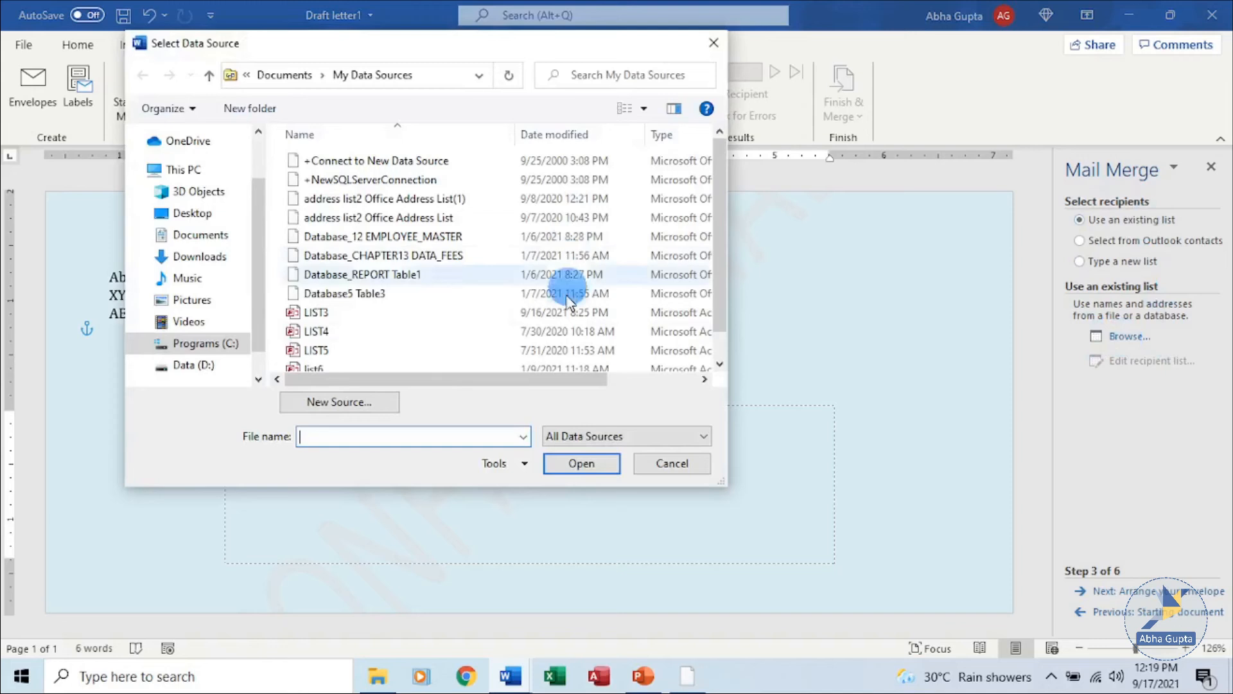
left_click(416, 314)
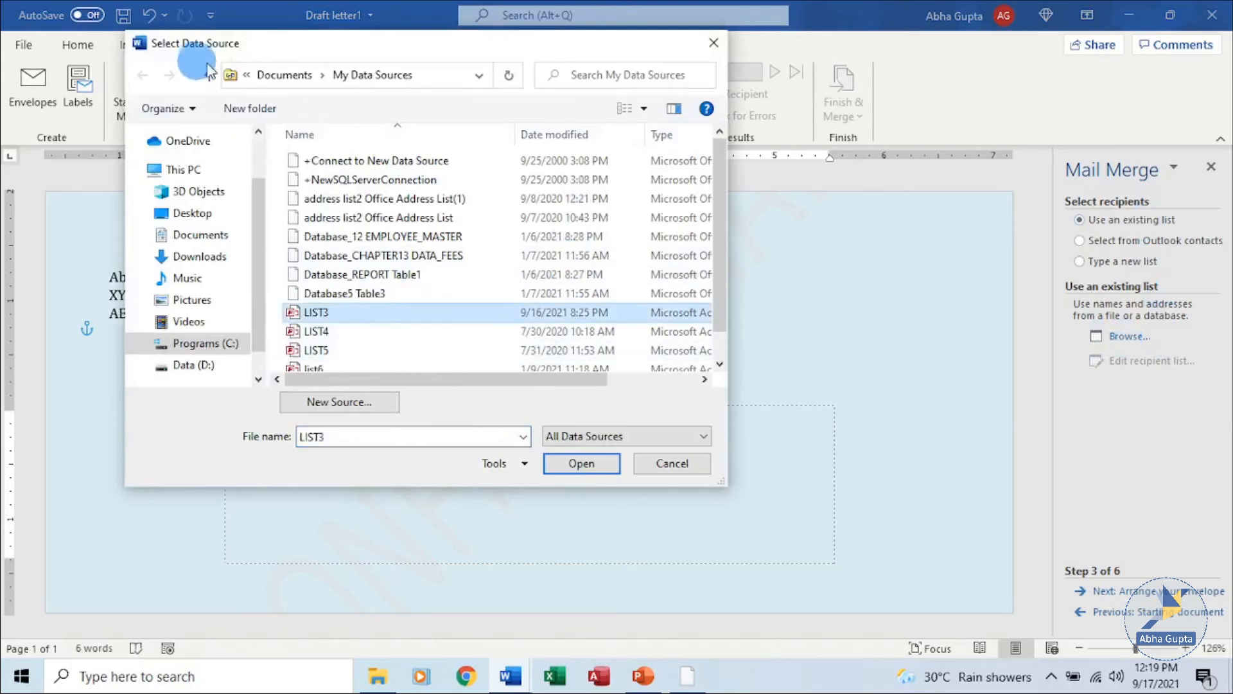
left_click(614, 466)
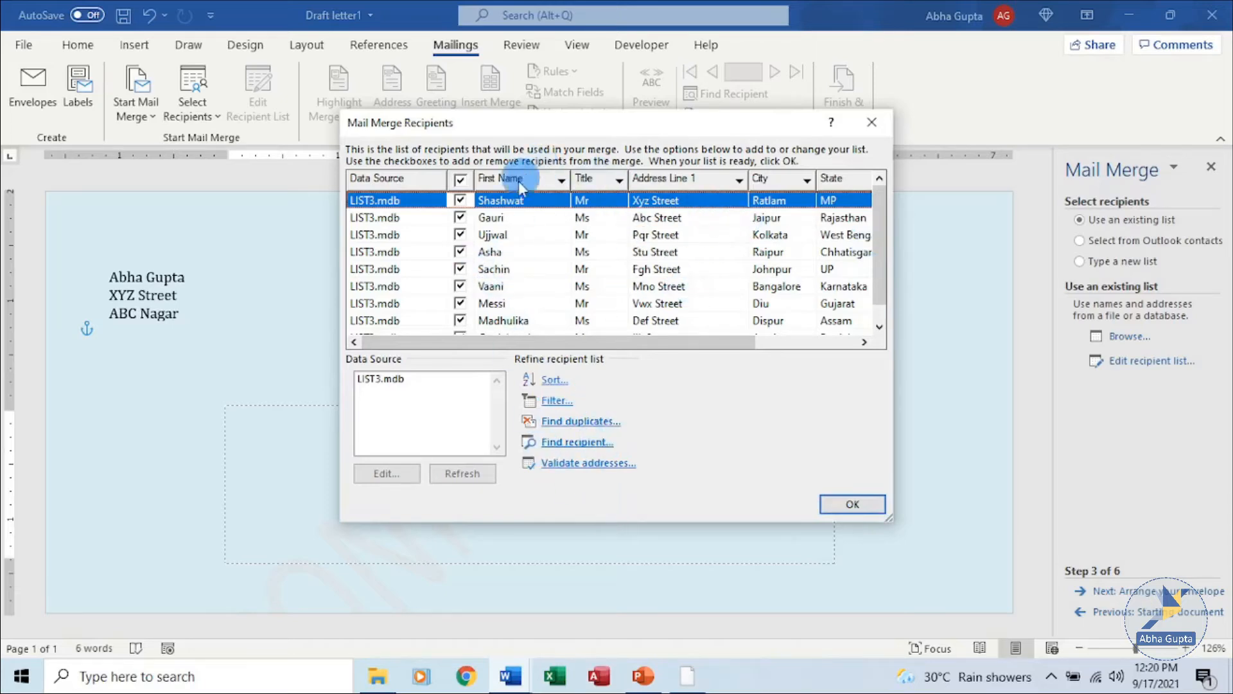
left_click(853, 505)
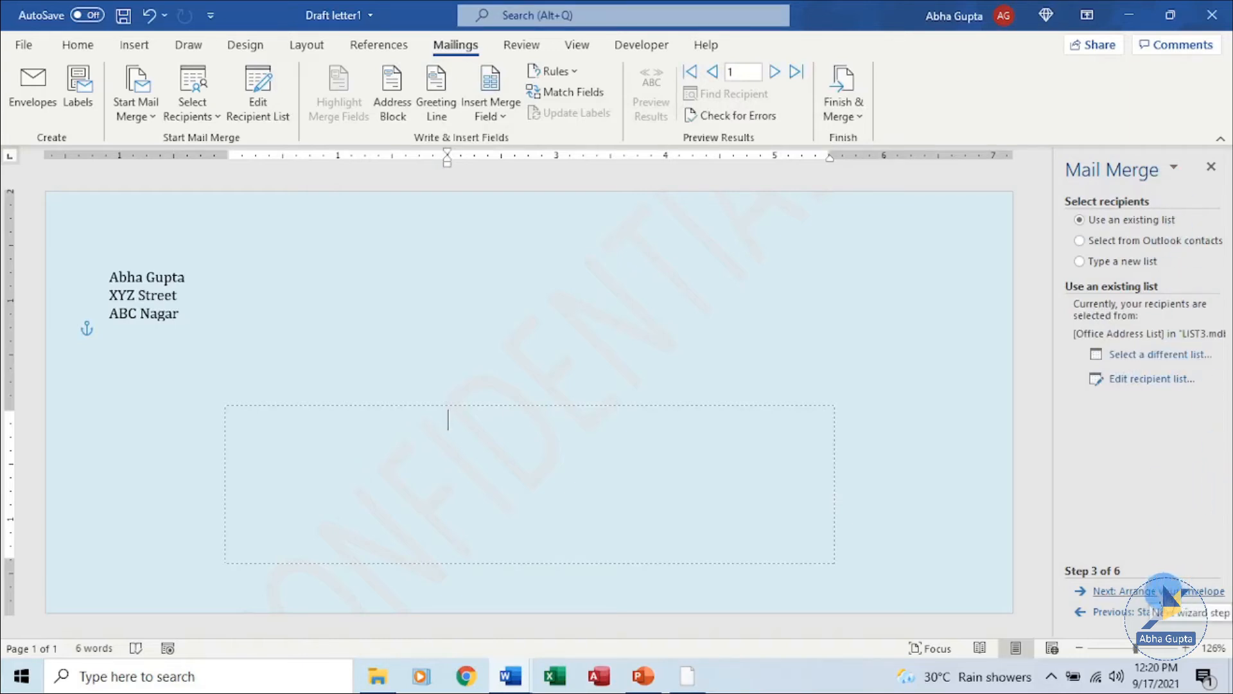
Step: Insert an address block with the default name format and postal address in the delivery area, and preview the merged envelopes
left_click(1165, 592)
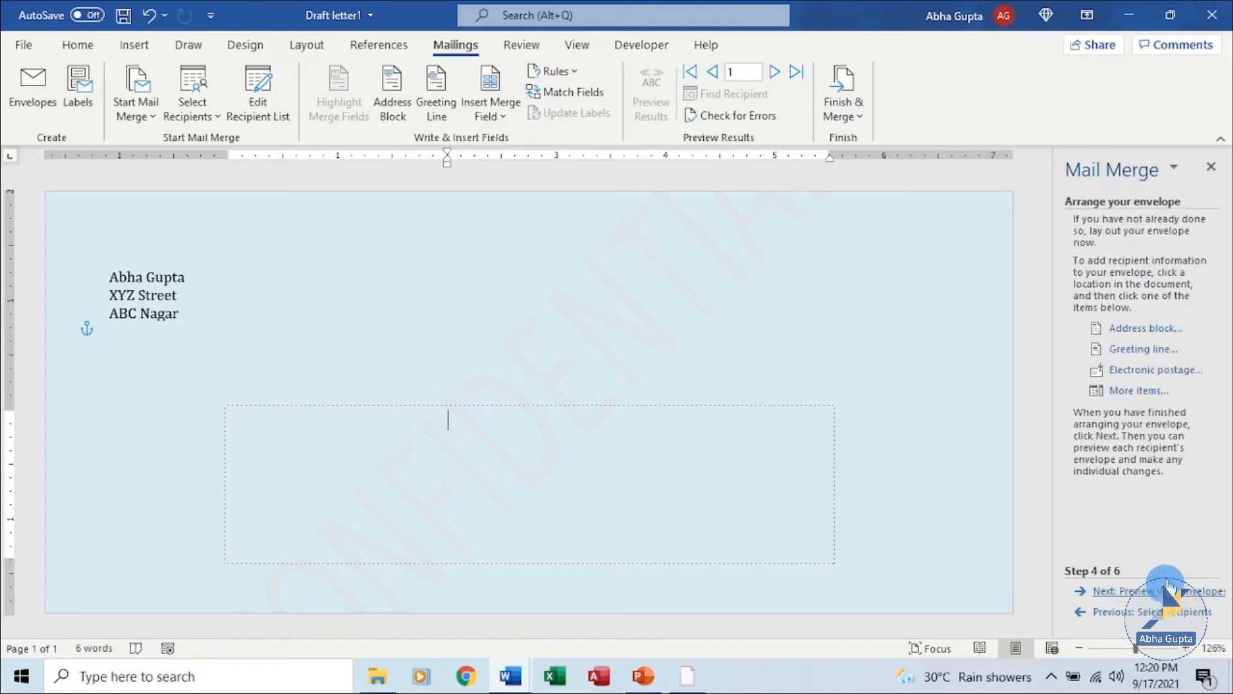
left_click(1157, 331)
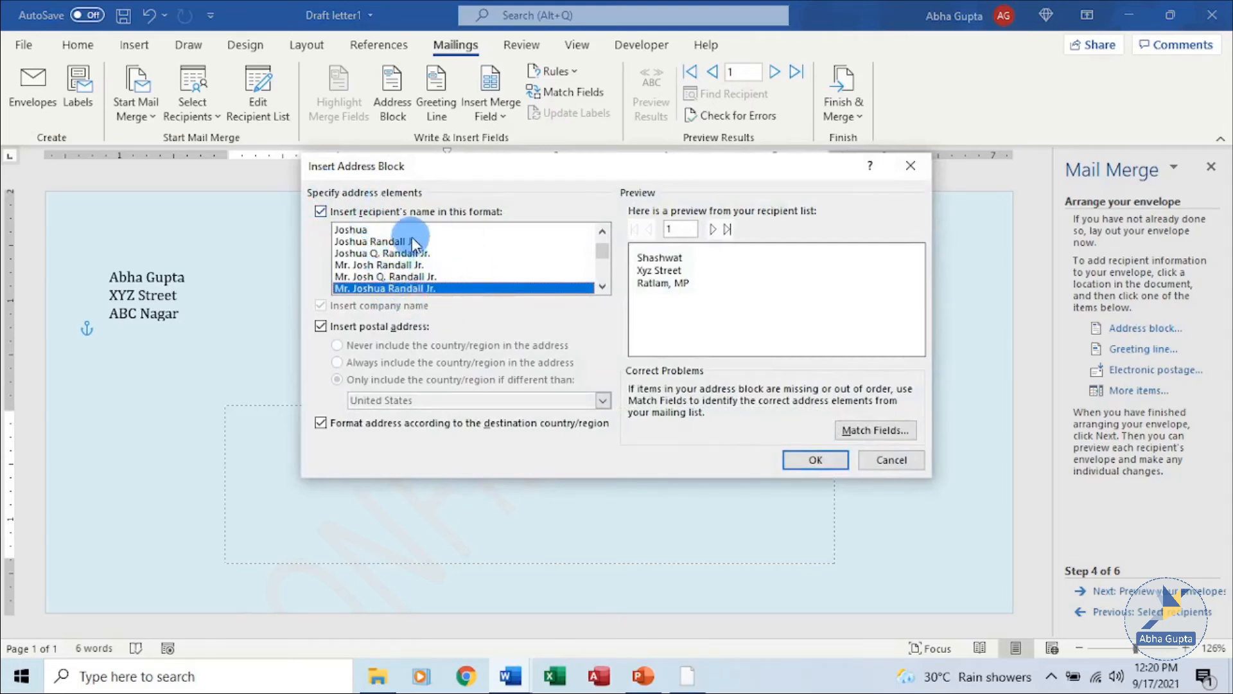
left_click(815, 460)
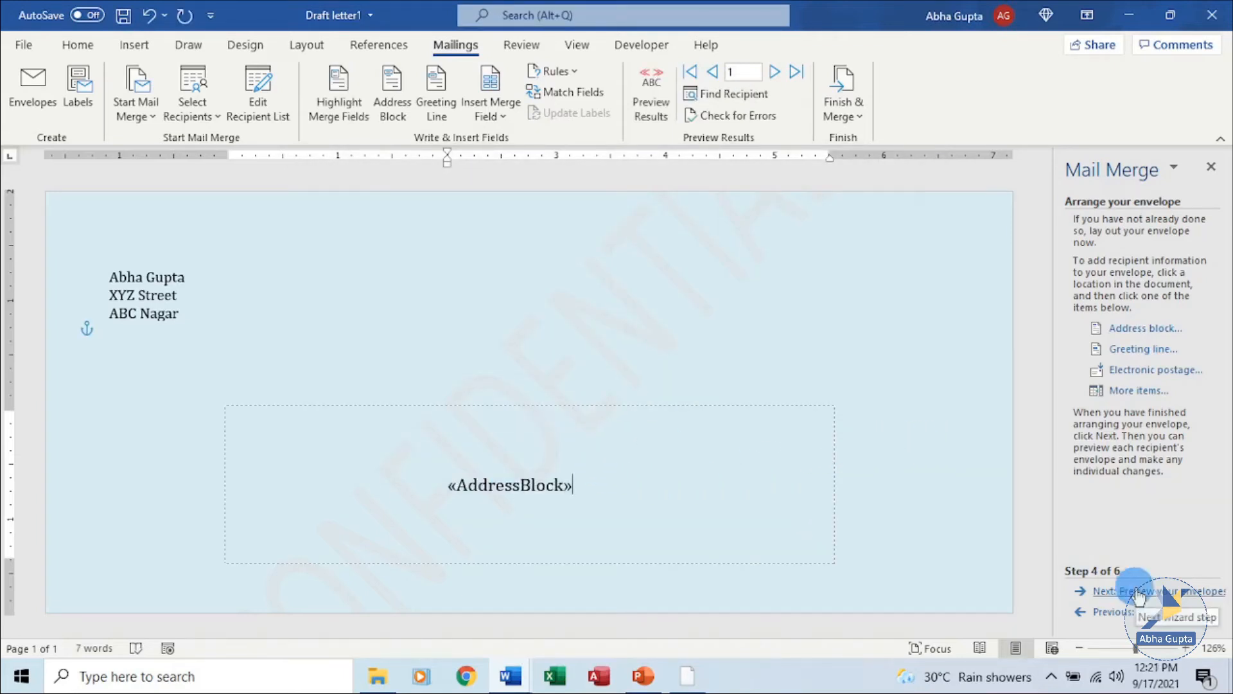
left_click(1139, 592)
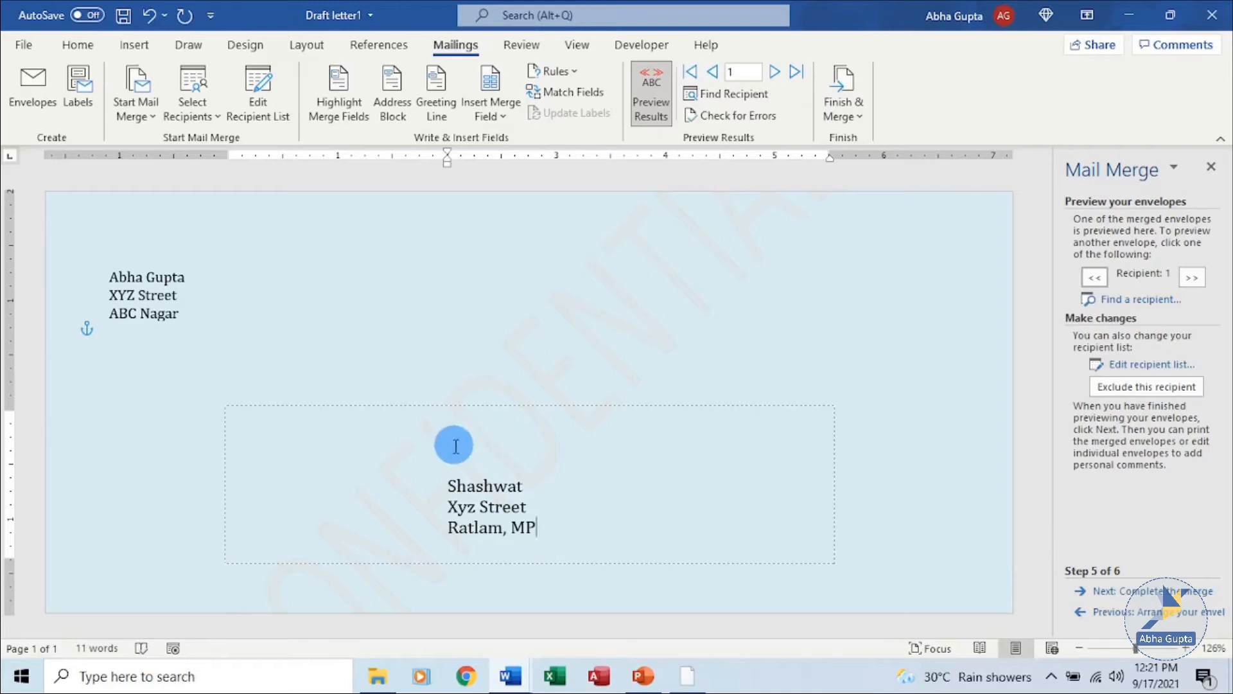
Step: Delete two blank lines above the recipient's address to move it up within the envelope's delivery area
key("BackSpace")
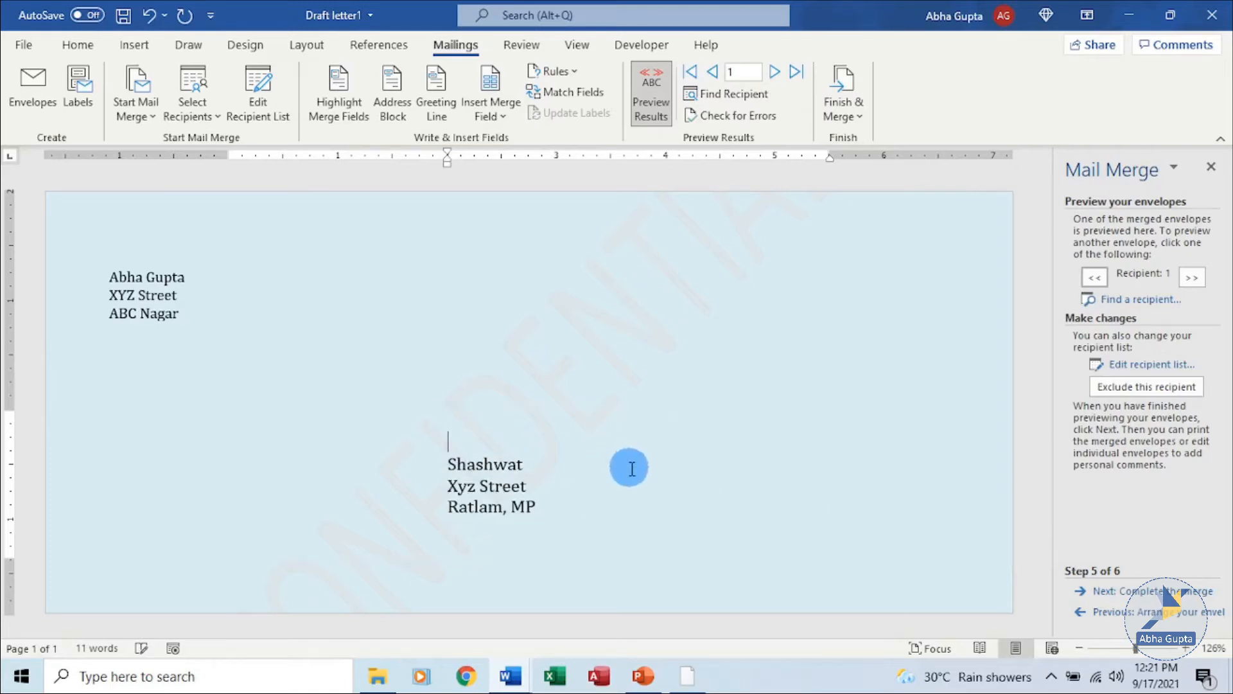
key("BackSpace")
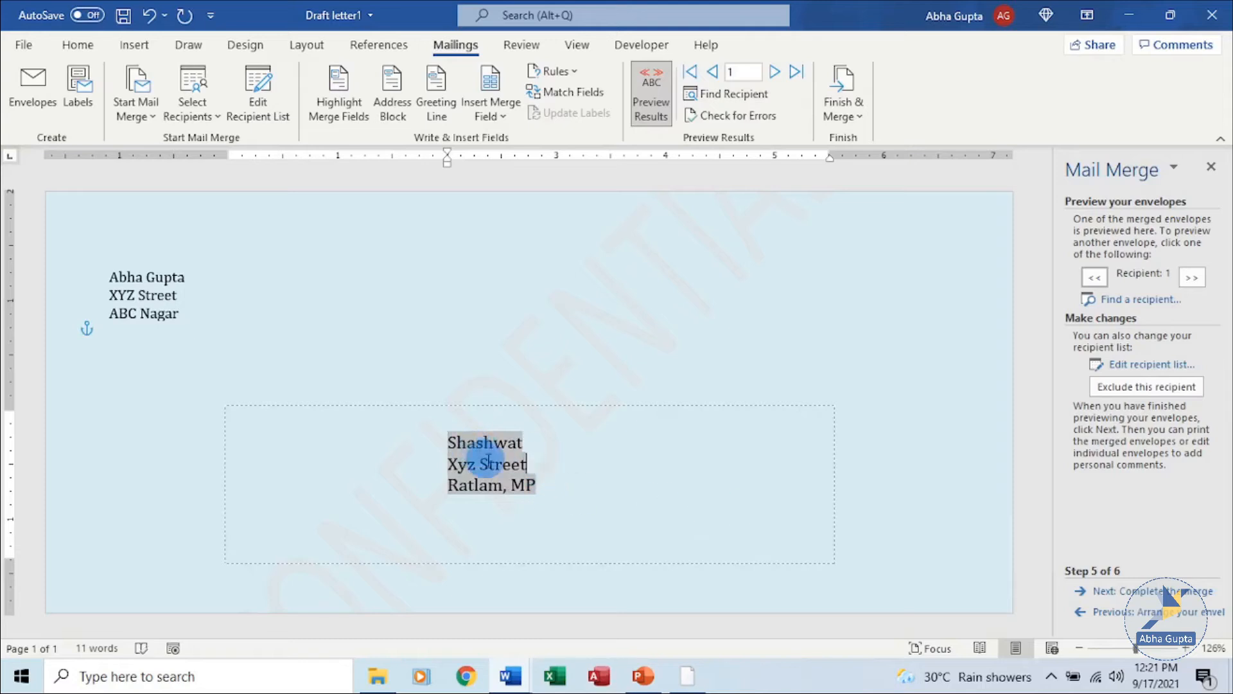
left_click(362, 429)
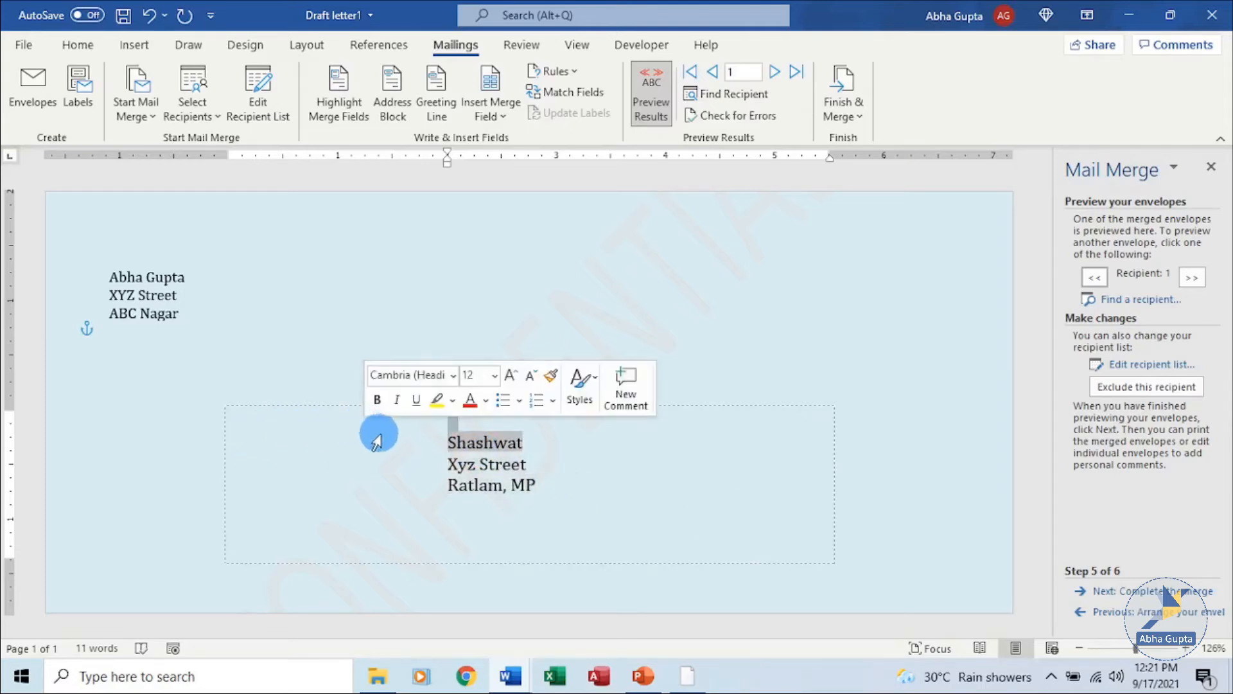
left_click(395, 447)
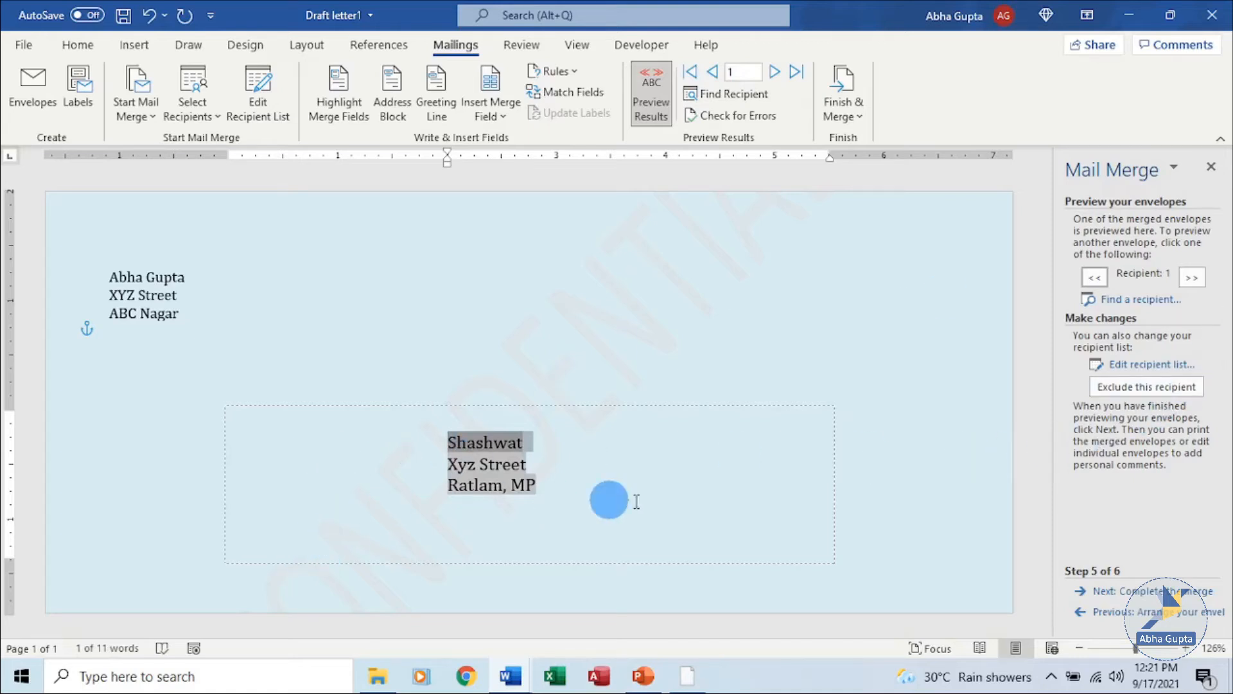
left_click(670, 500)
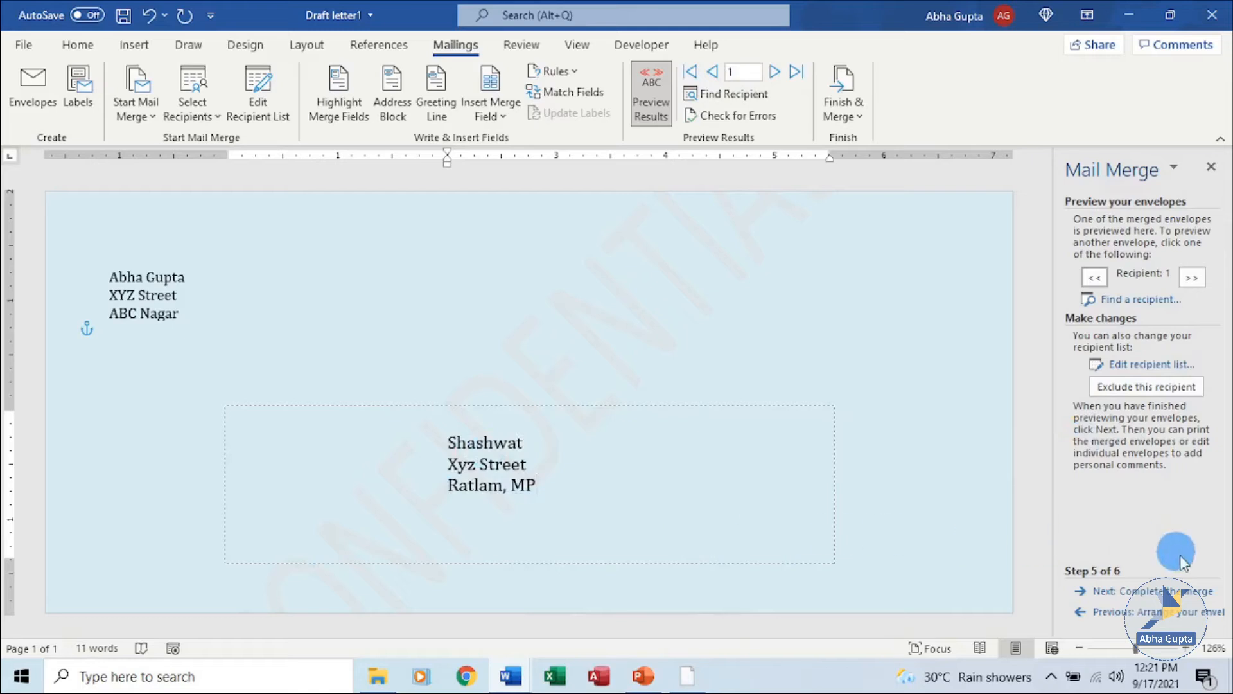
Step: Complete the merge and generate editable individual envelopes for all recipients in a new document
left_click(1198, 592)
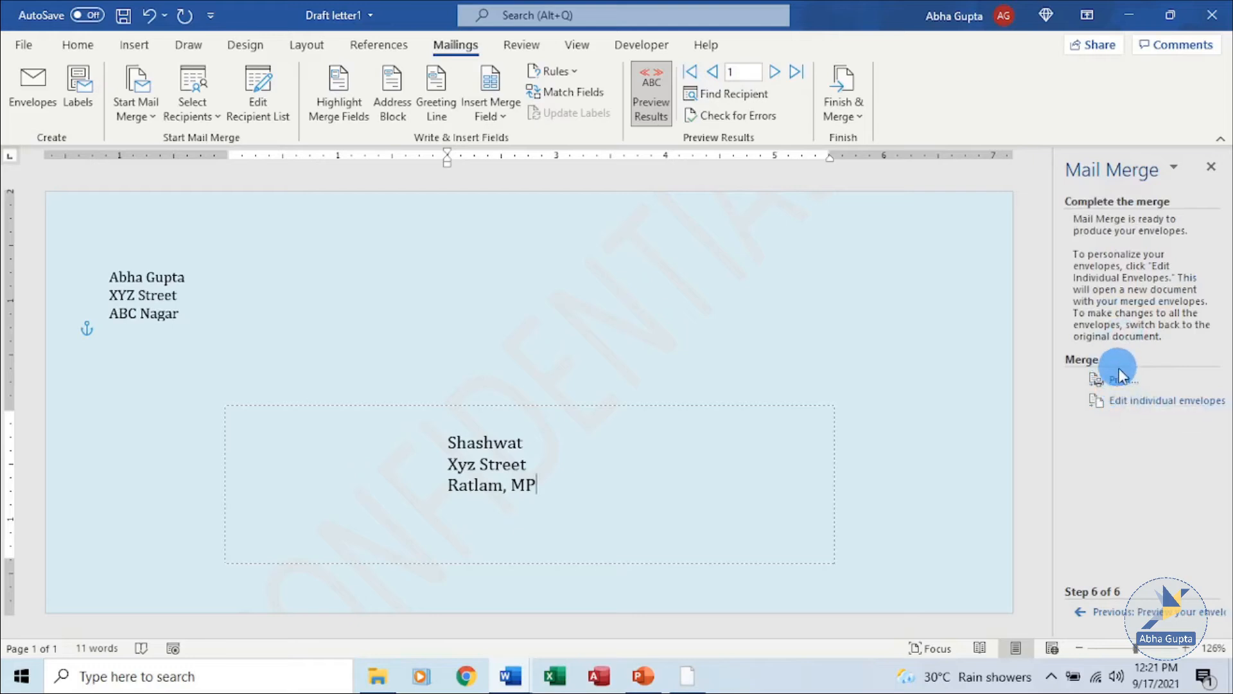
left_click(1153, 400)
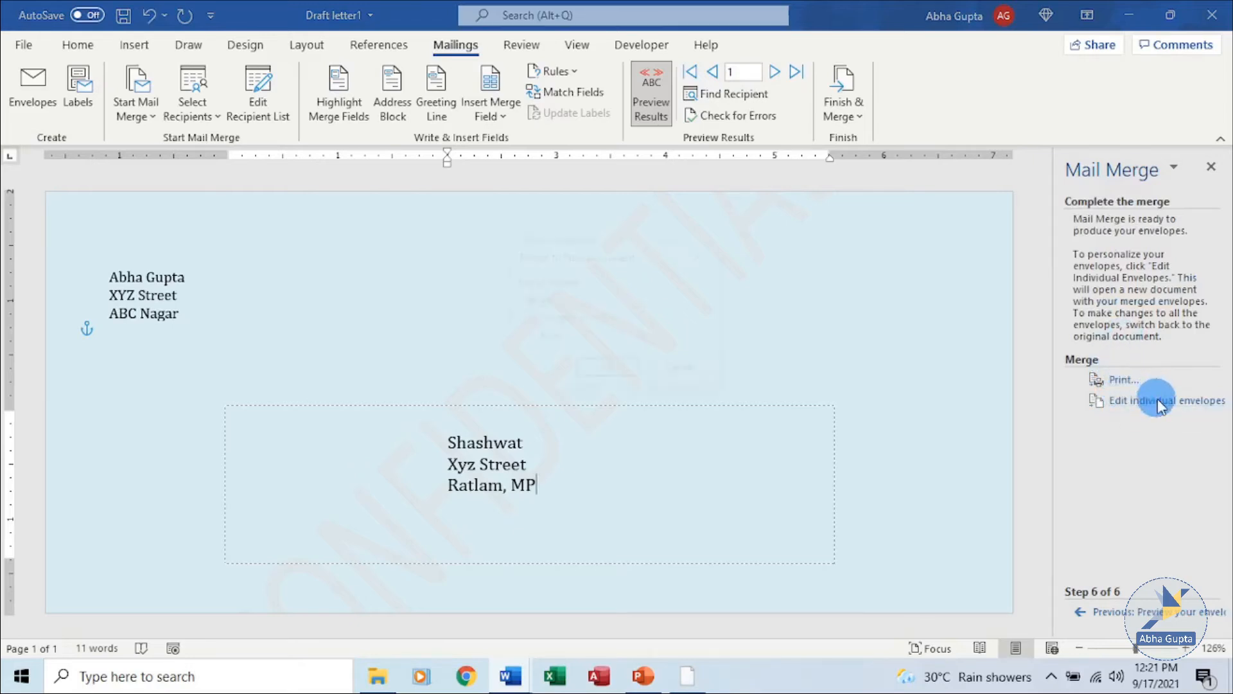
left_click(631, 376)
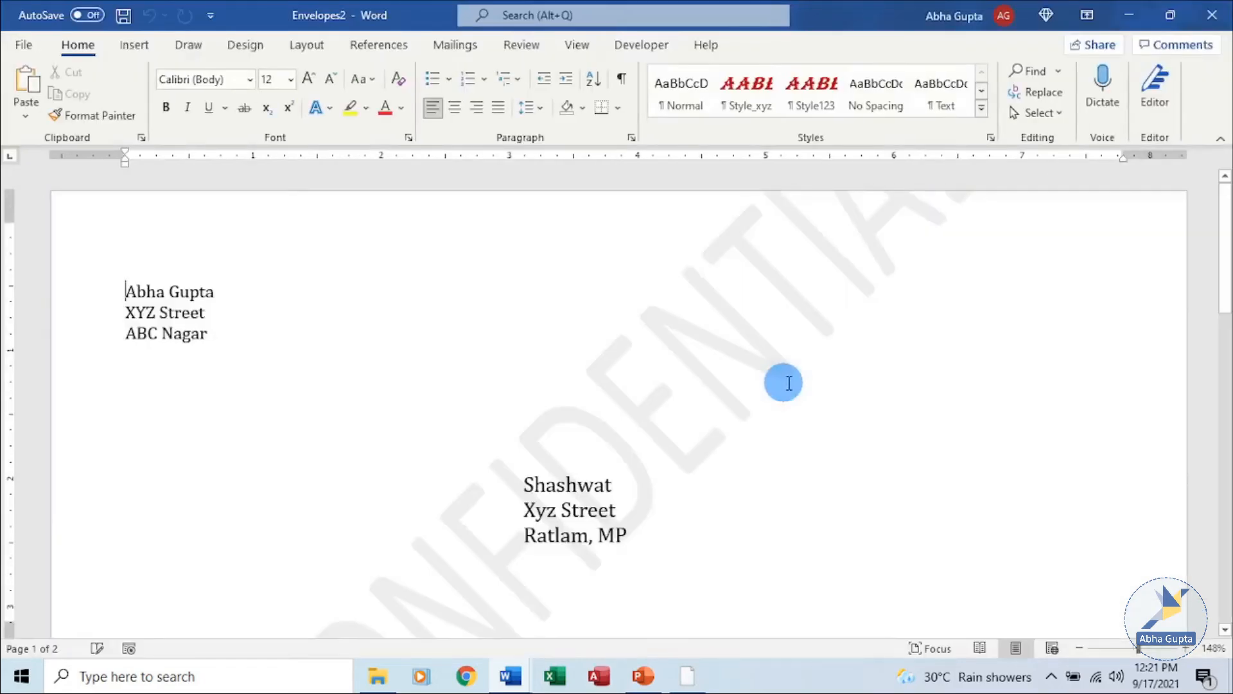
Step: Review the merged envelopes page by page, checking the return address and the delivery address on each
scroll(906, 444, "down", 10)
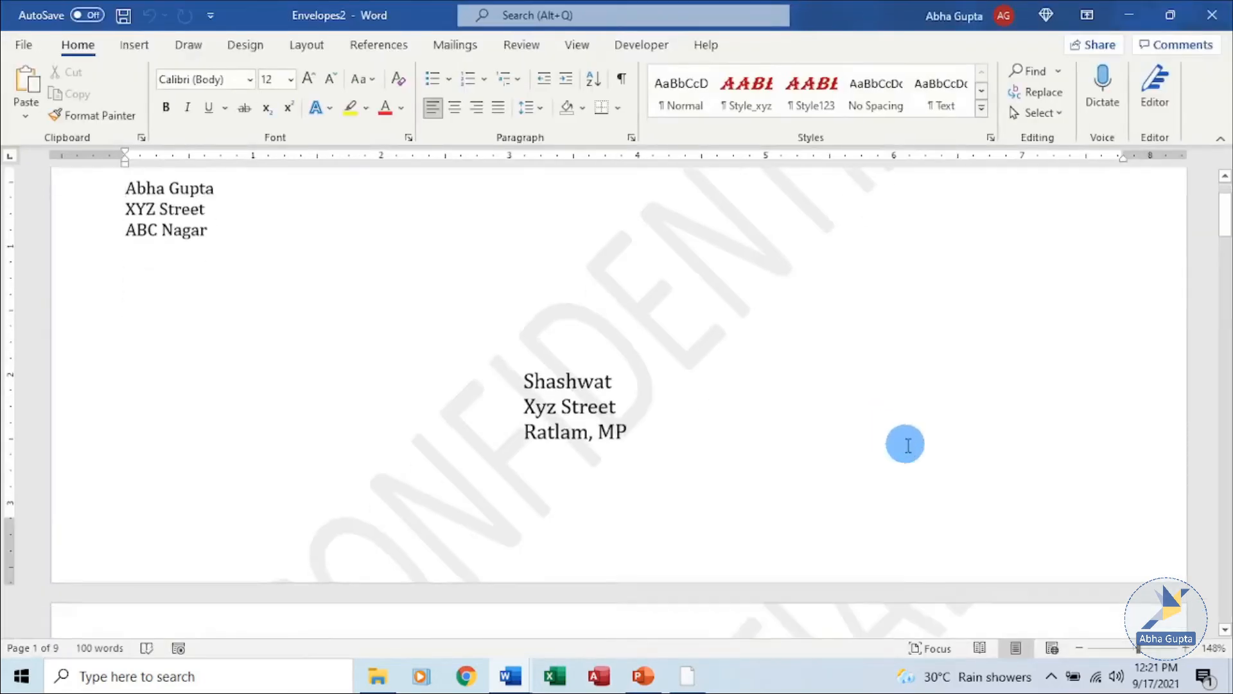
scroll(906, 451, "down", 6)
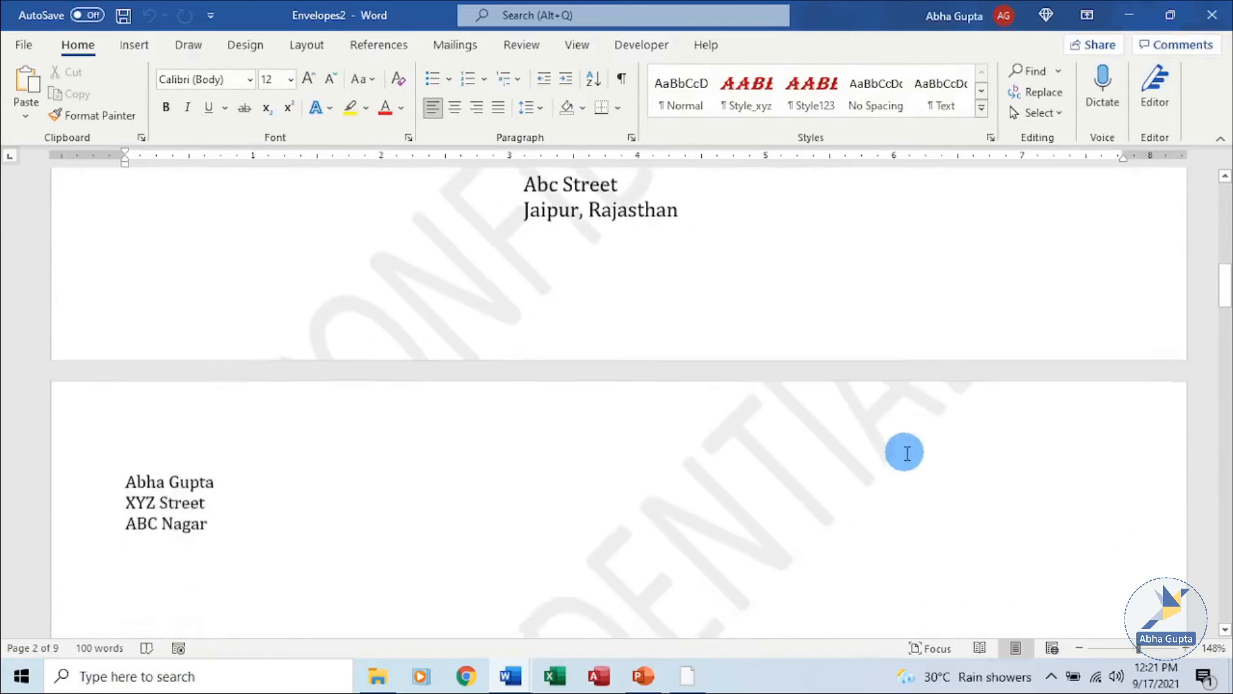
scroll(905, 453, "down", 12)
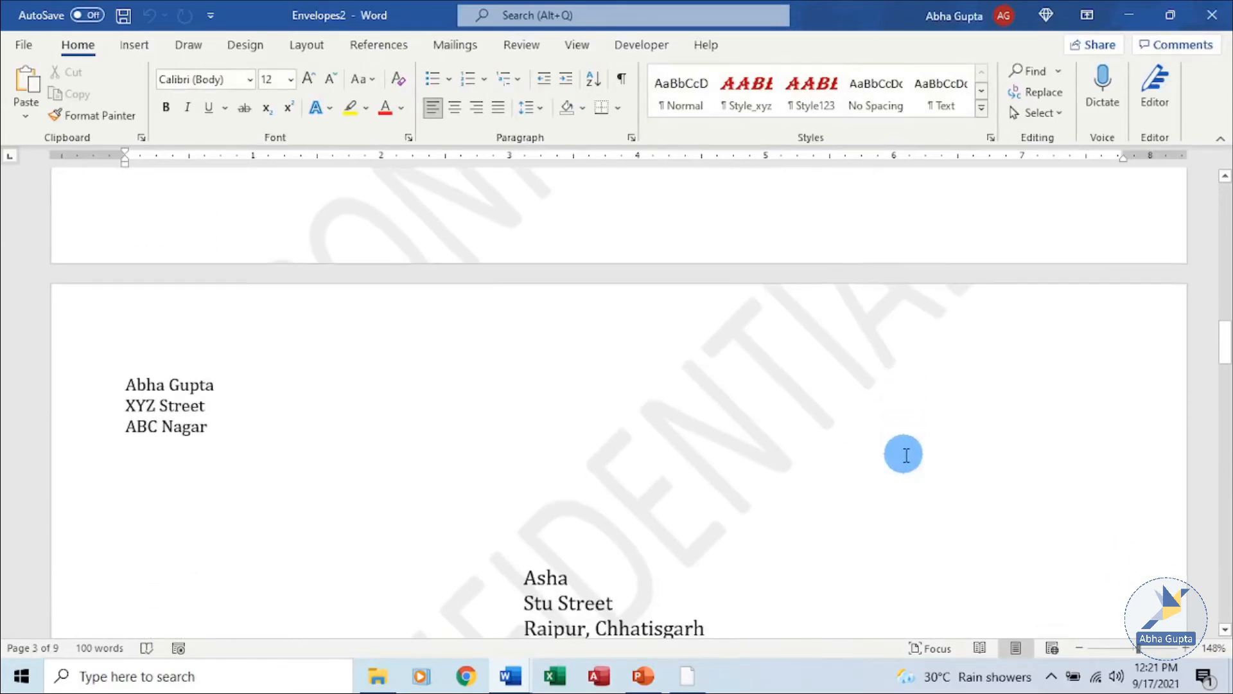
scroll(906, 454, "down", 15)
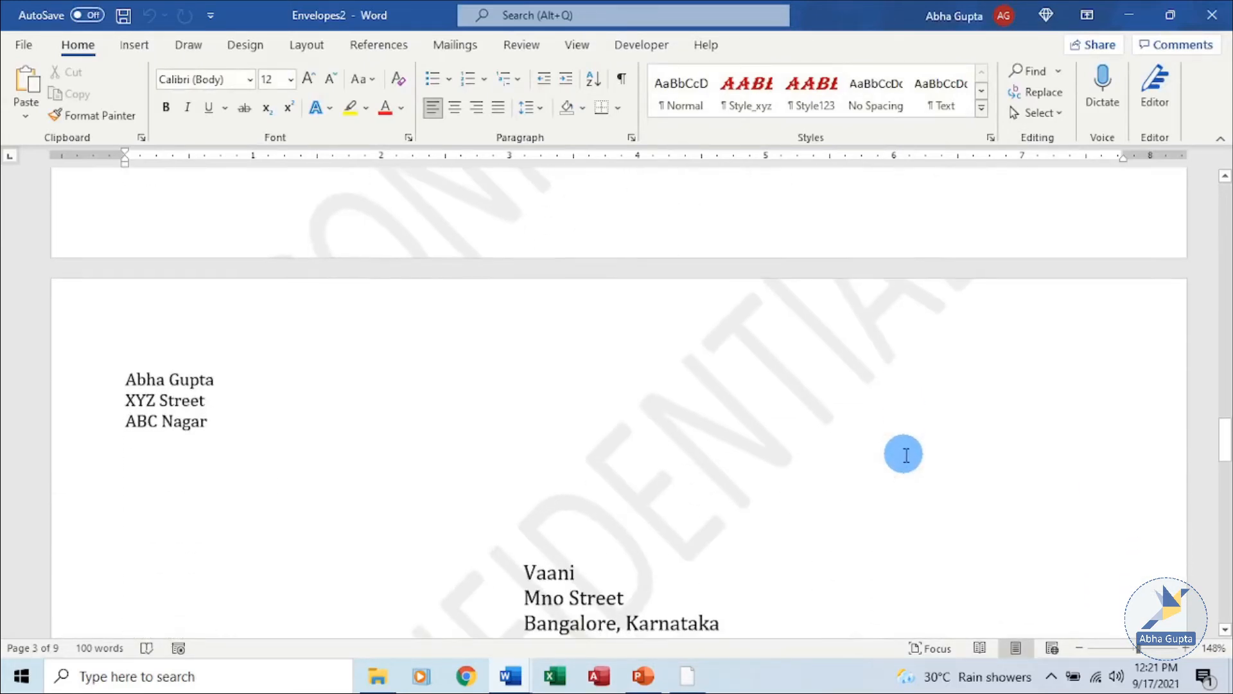
scroll(904, 454, "down", 15)
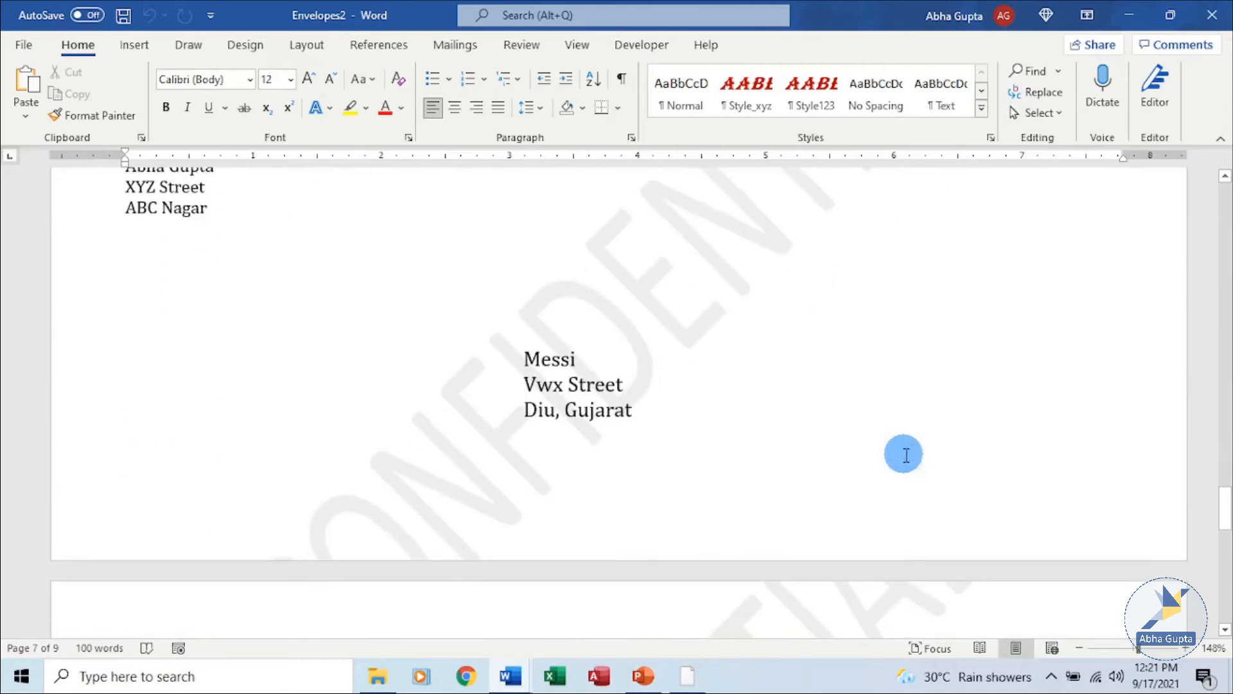
scroll(904, 454, "down", 3)
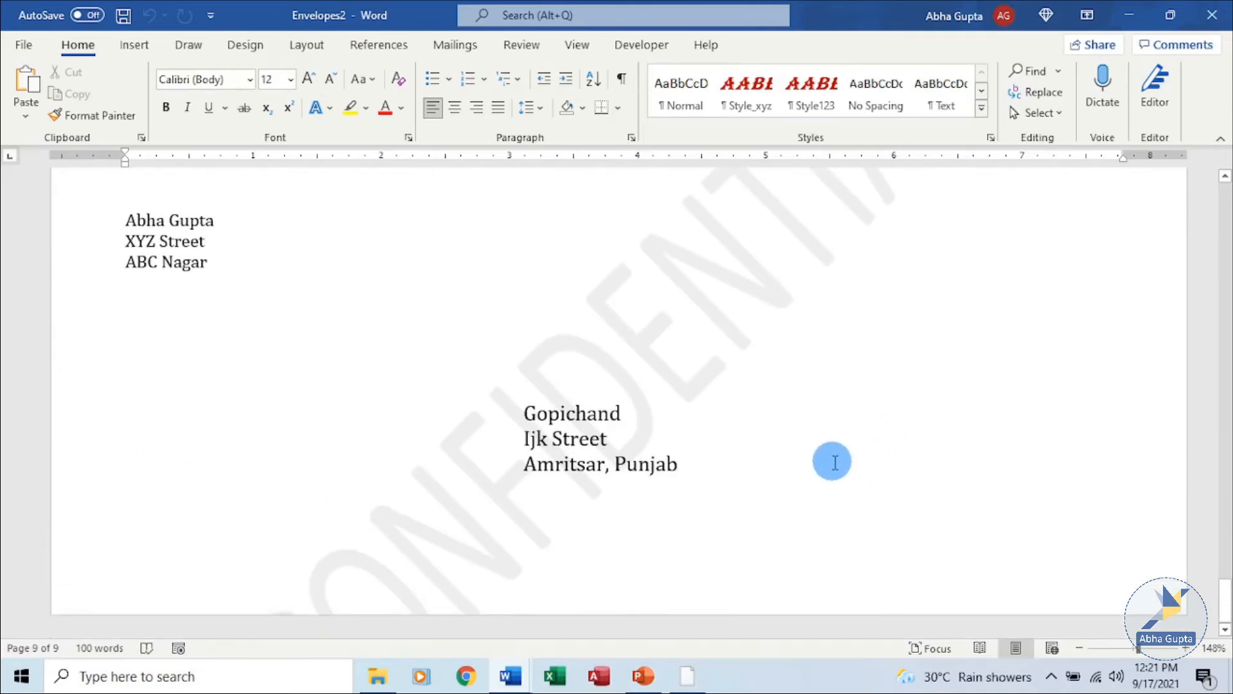
scroll(827, 460, "up", 10)
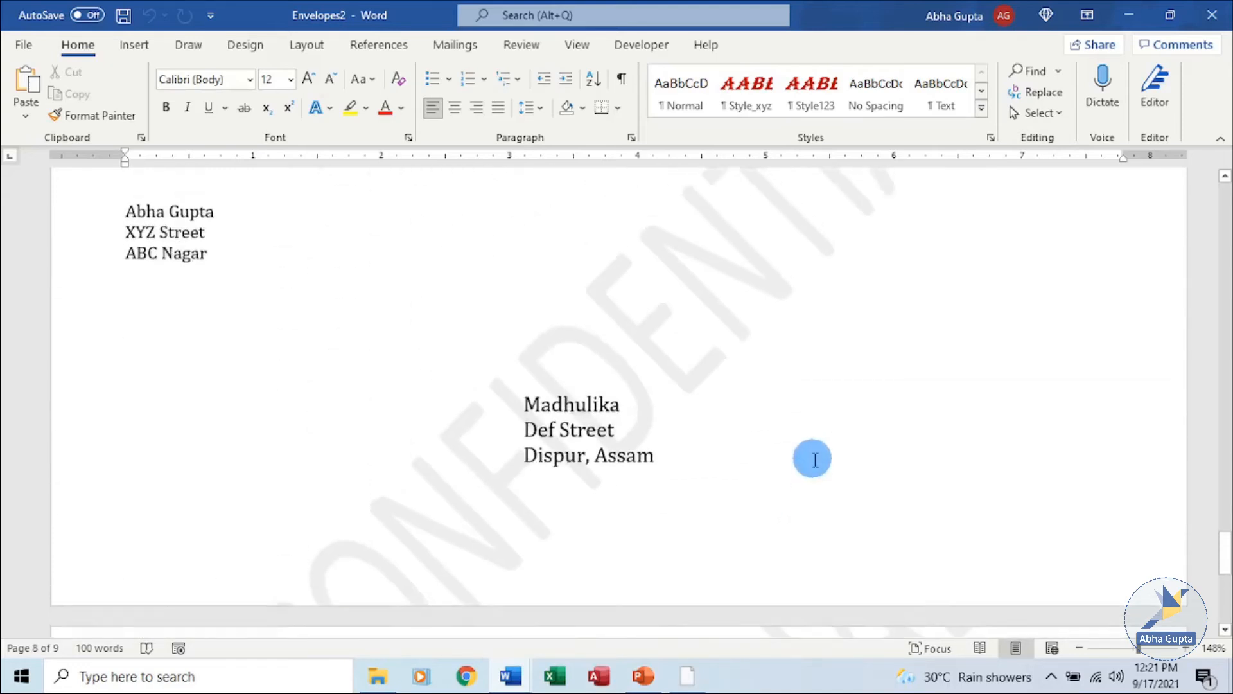
scroll(813, 458, "up", 12)
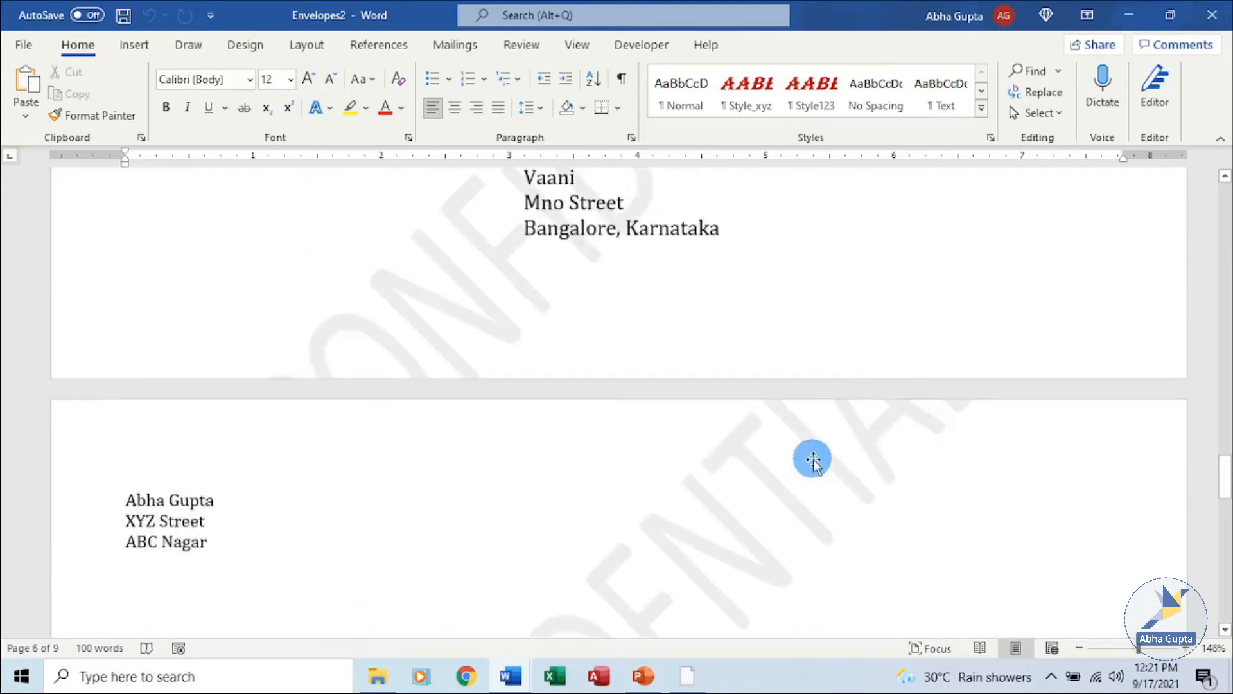
scroll(798, 457, "up", 6)
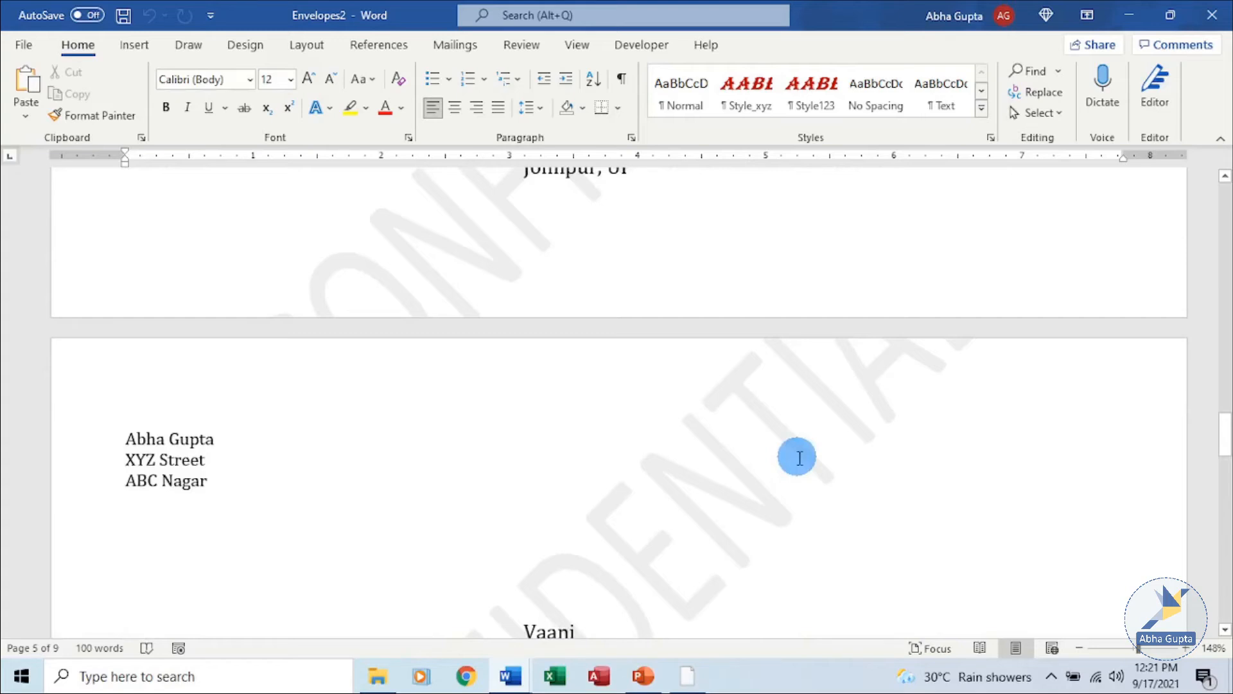
scroll(945, 509, "up", 5)
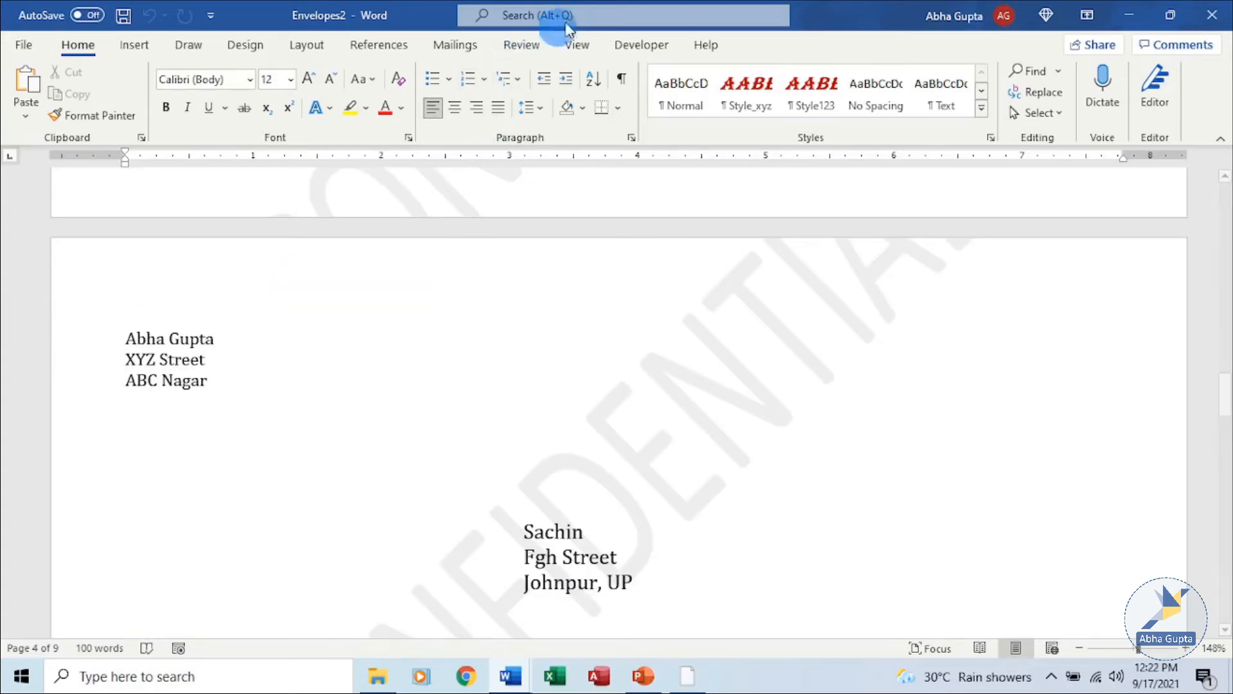
Step: Start the step-by-step mail merge wizard with Labels as the document type and proceed to the starting document stage
left_click(461, 49)
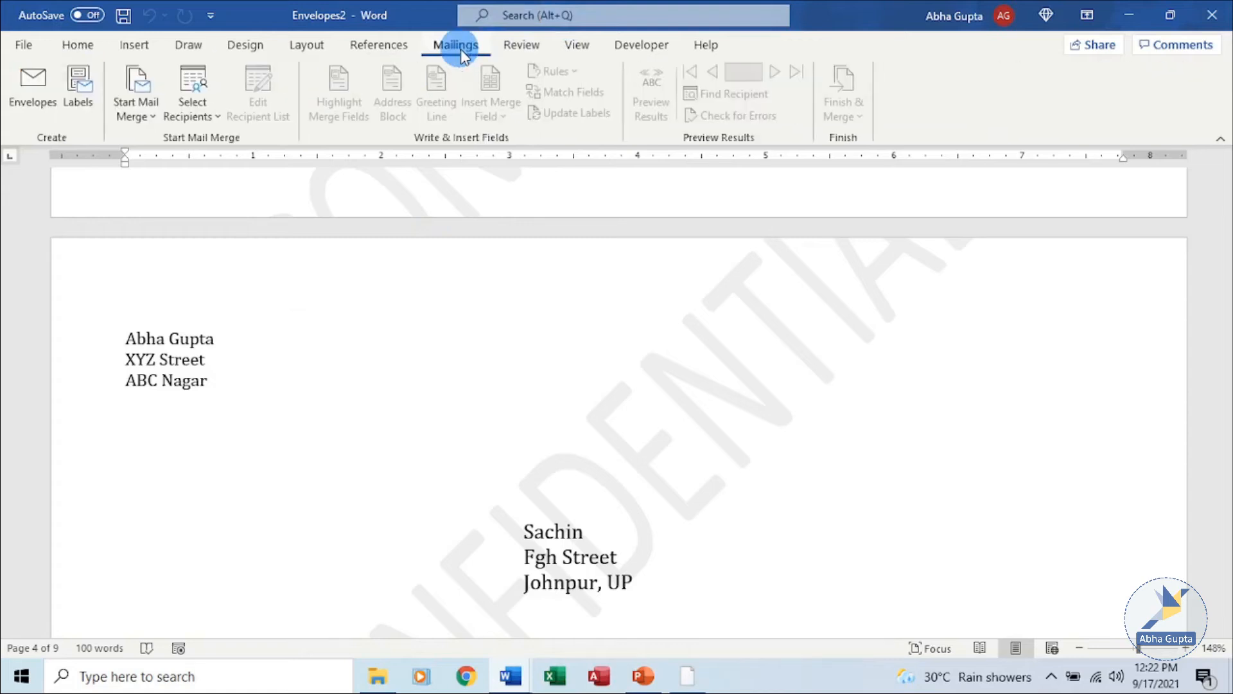
left_click(160, 119)
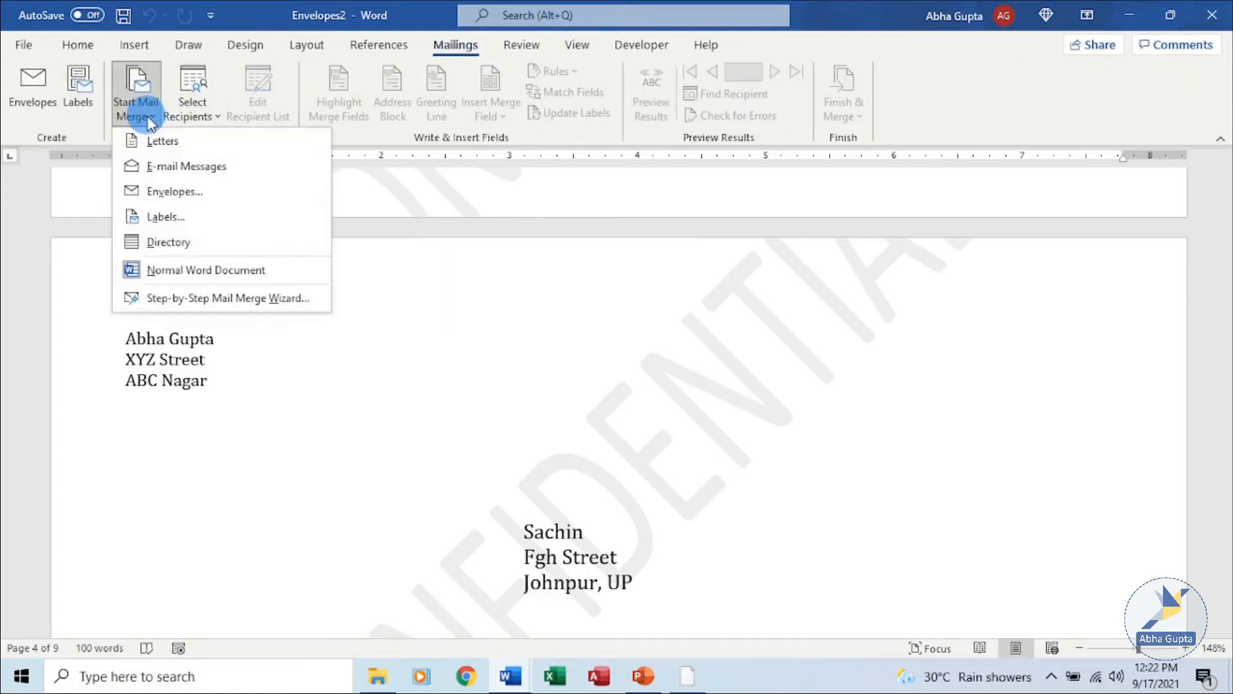
left_click(221, 302)
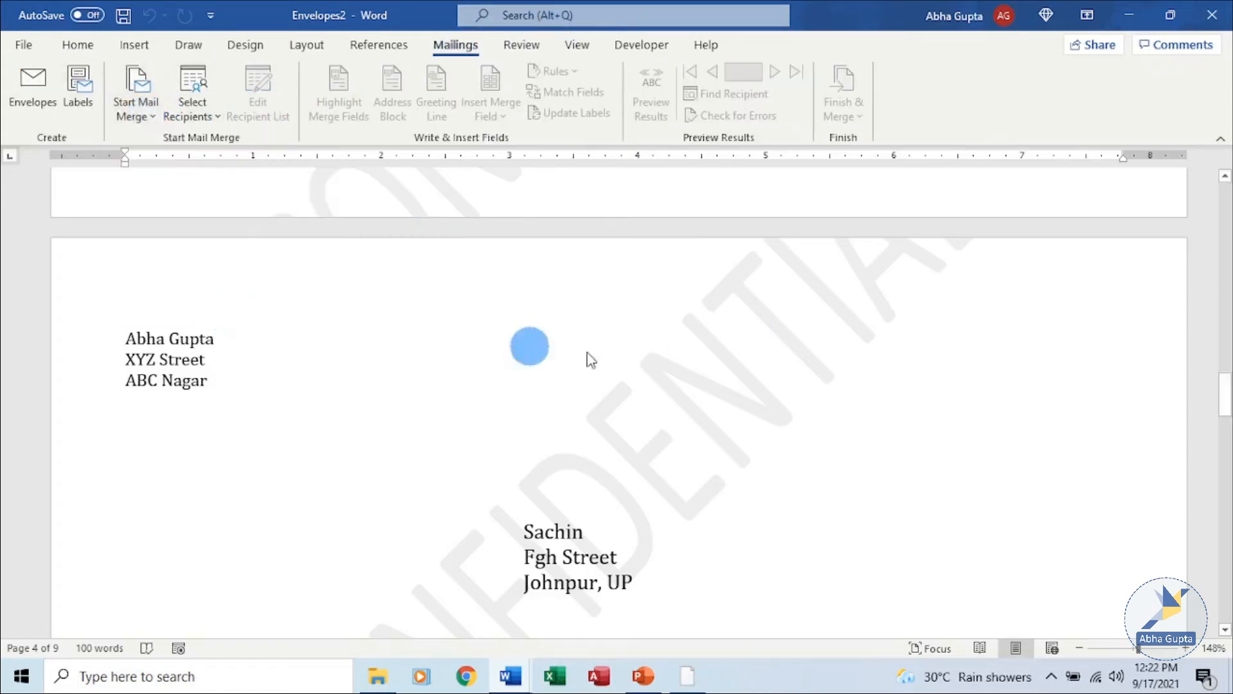
left_click(1129, 303)
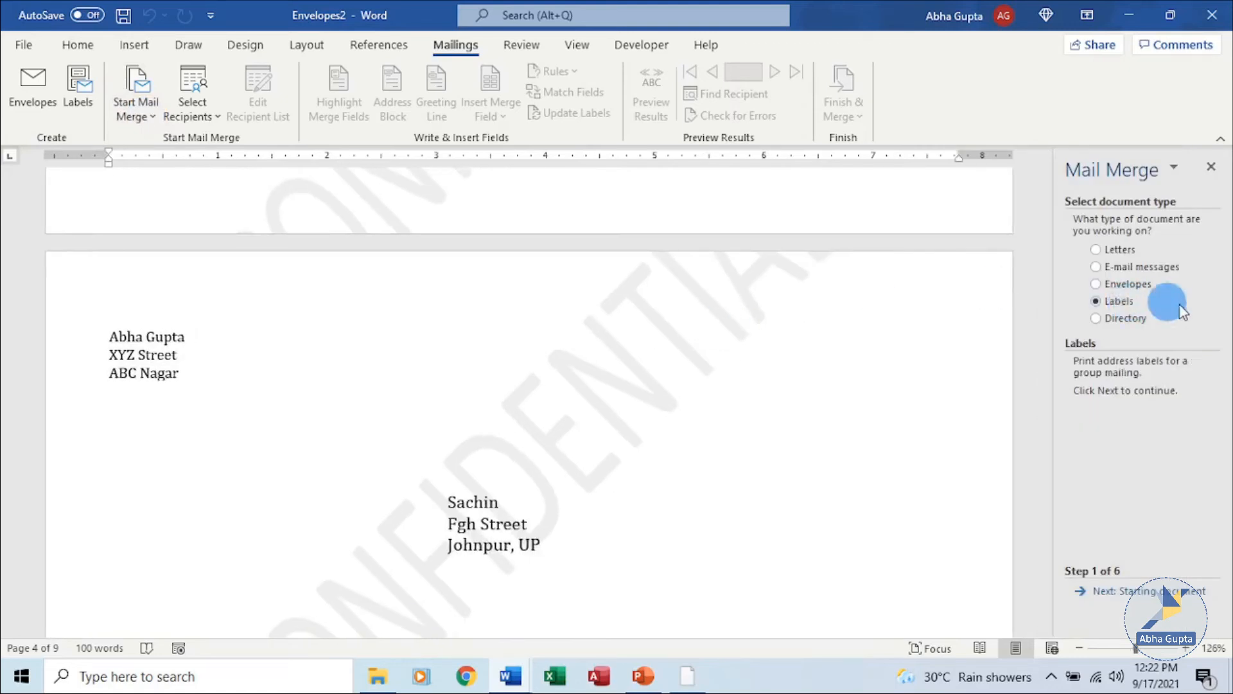
left_click(1167, 591)
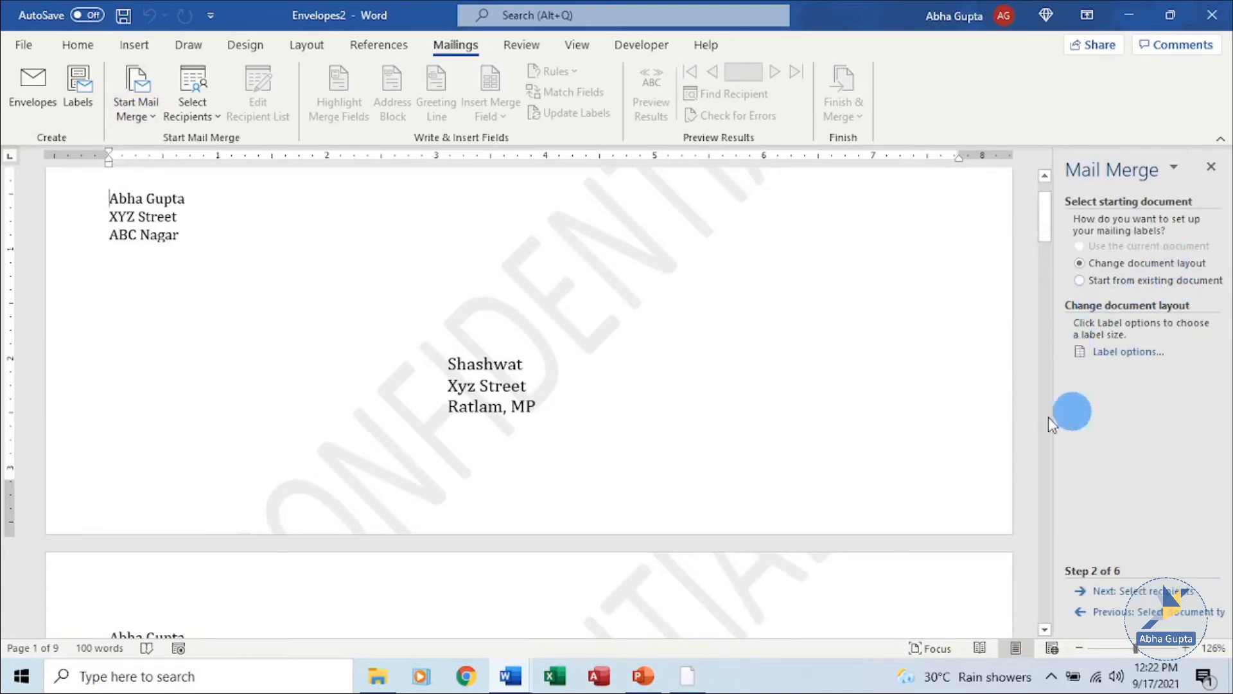
Step: Check the details of the Microsoft 30 Per Page address label and apply it, allowing the current document contents to be deleted
left_click(1147, 362)
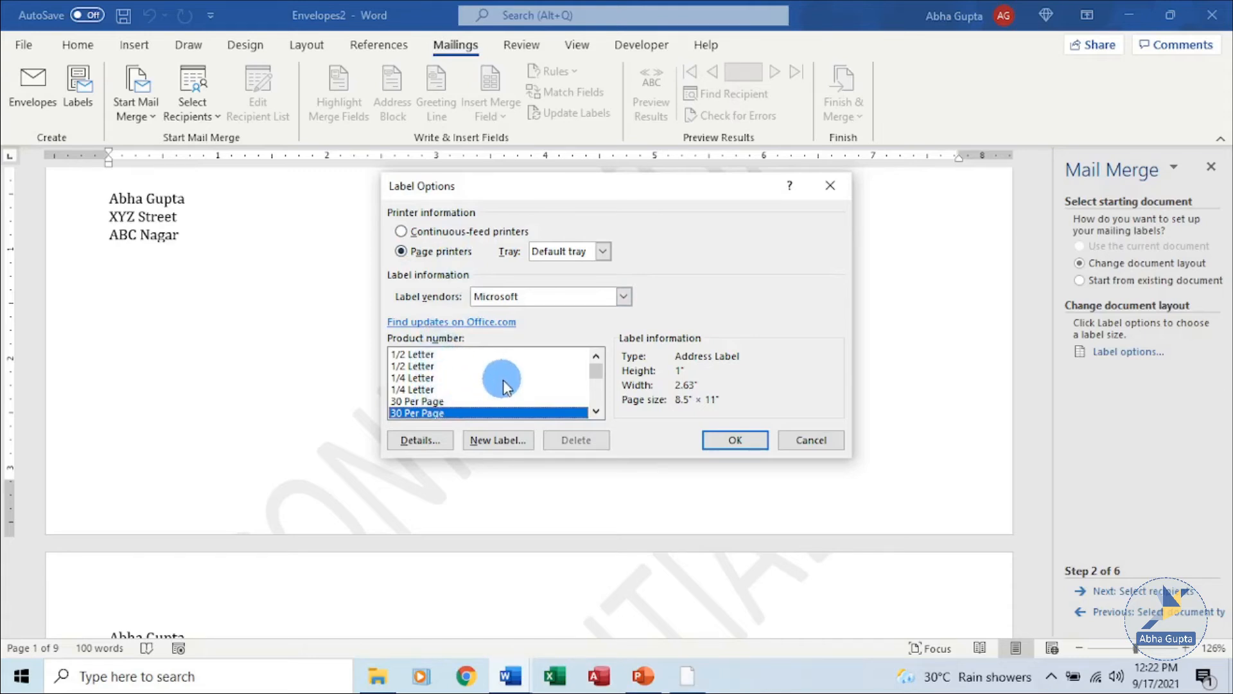
left_click(442, 441)
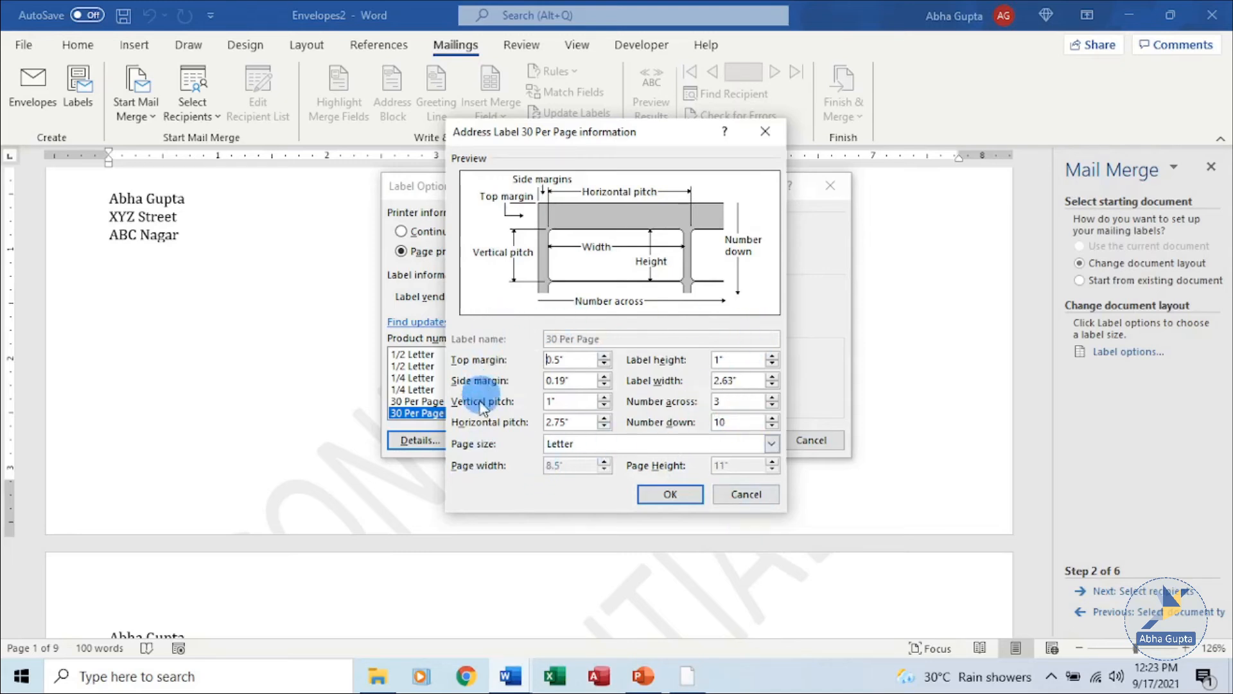
left_click(651, 503)
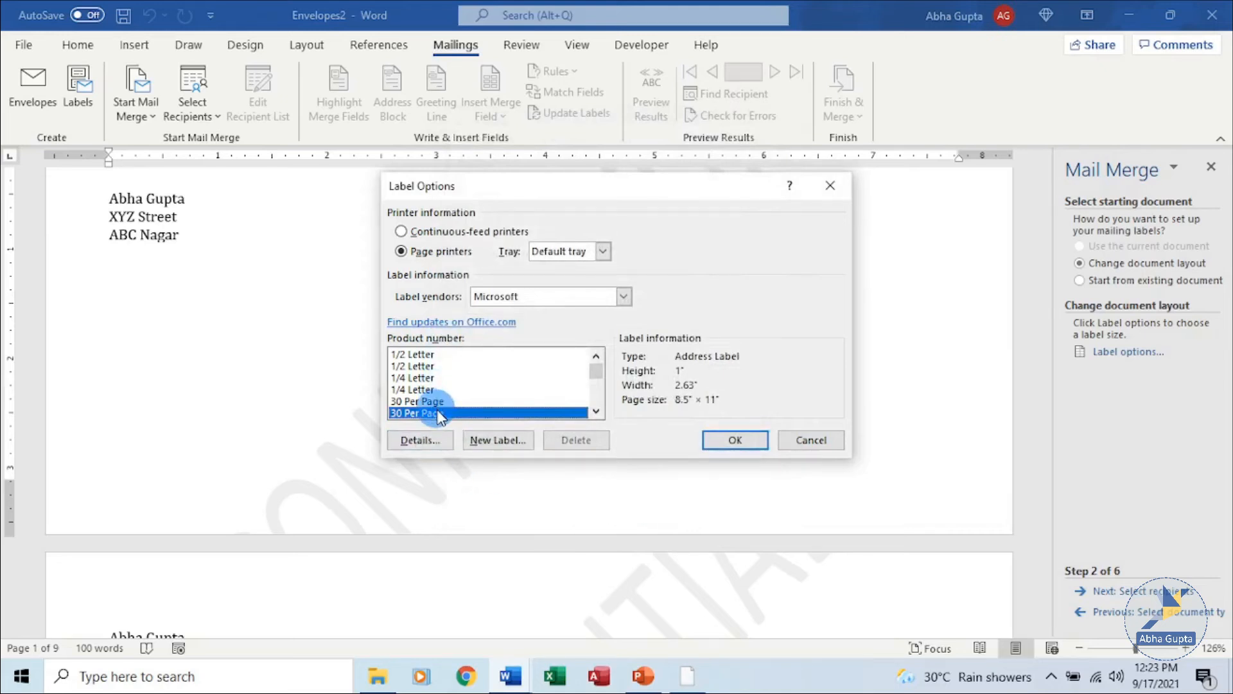
left_click(716, 443)
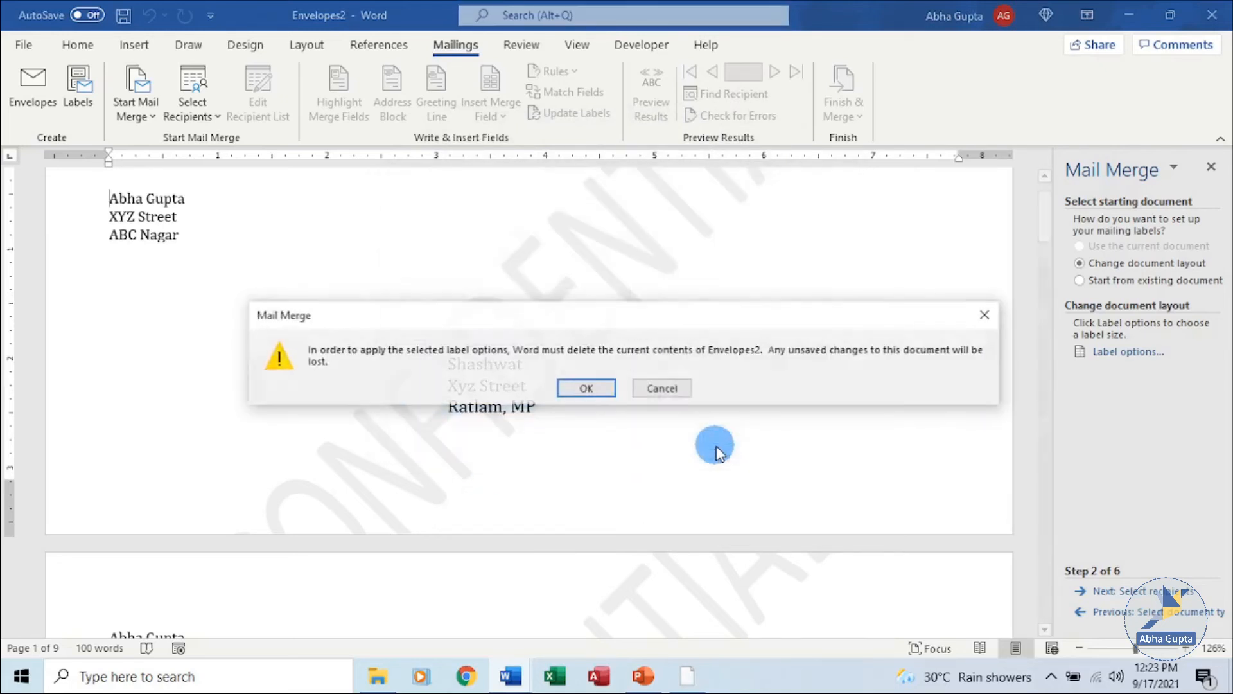
left_click(574, 388)
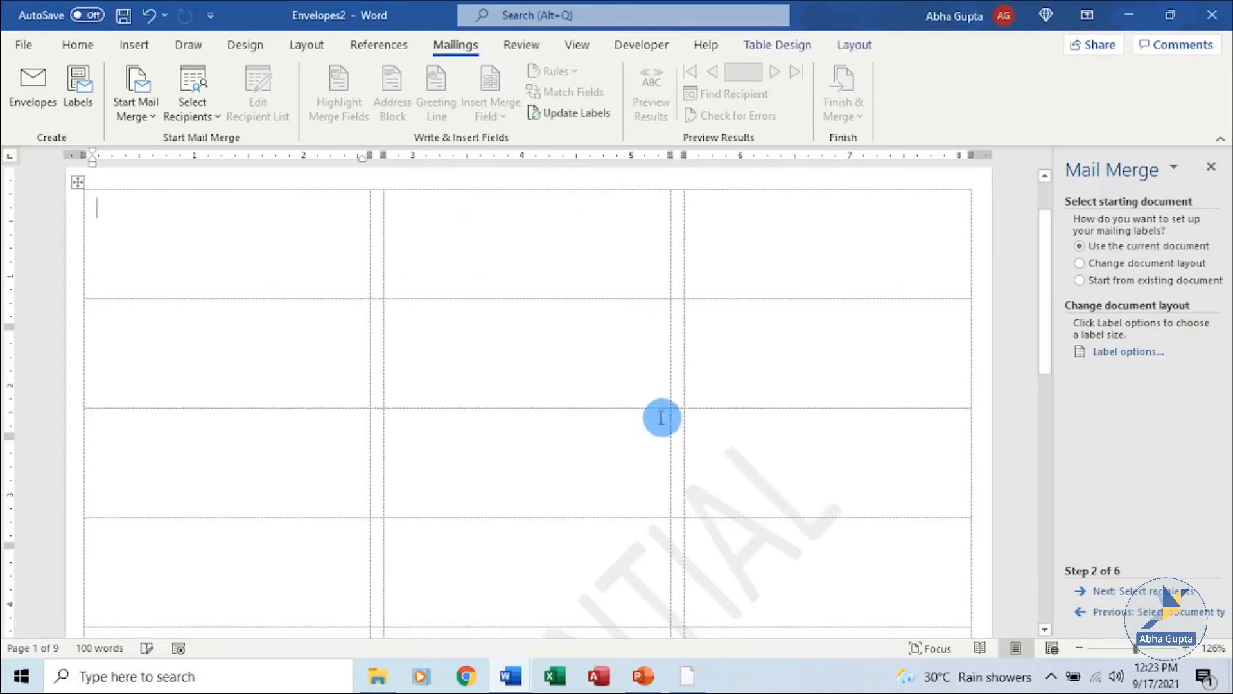
Step: Look over the blank label sheet and proceed to the recipient selection stage
scroll(704, 386, "up", 2)
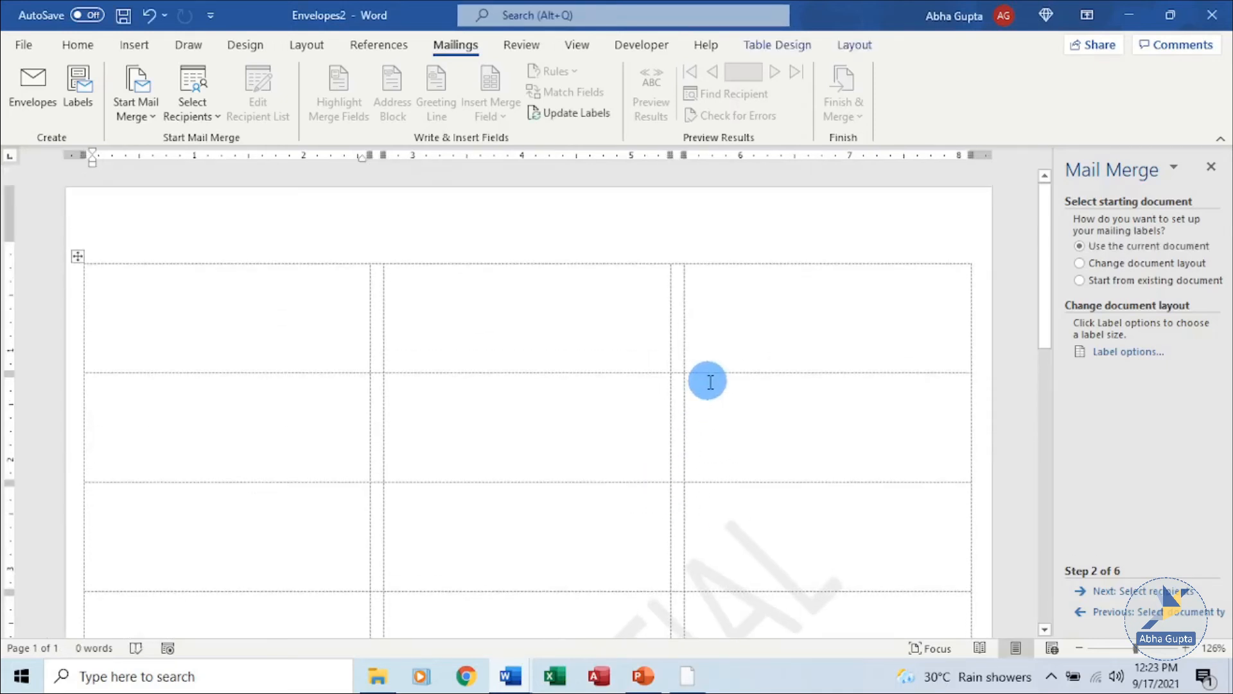
scroll(862, 468, "down", 6)
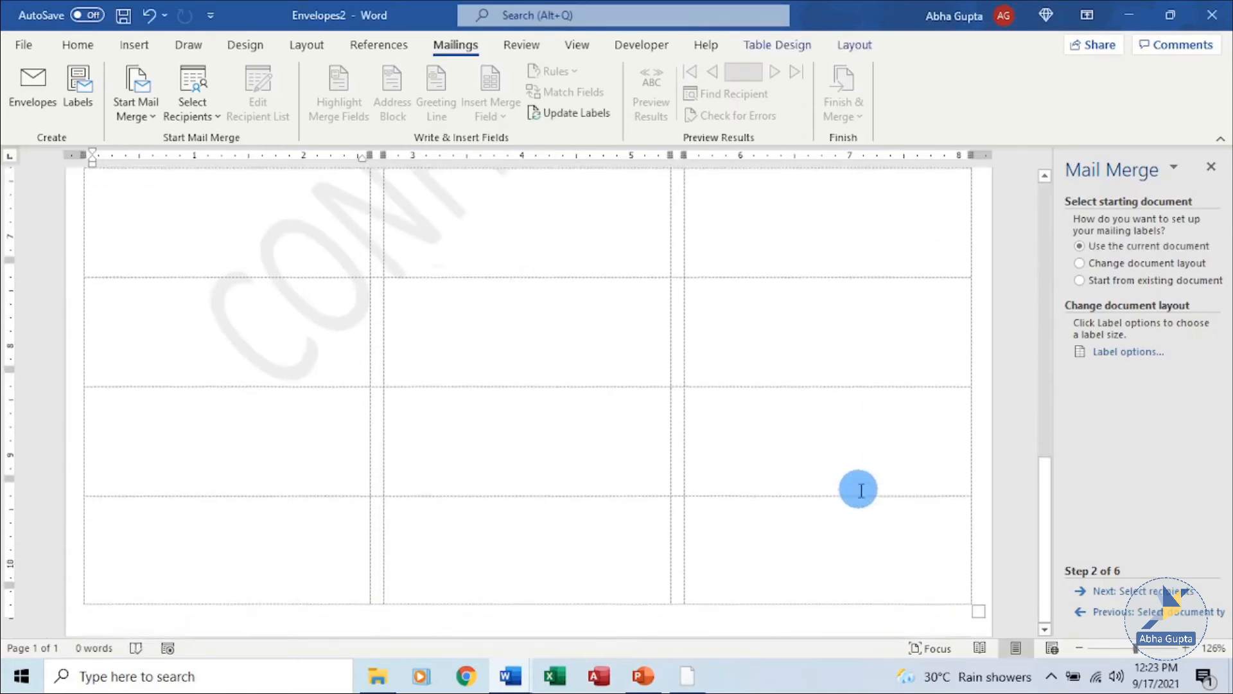
scroll(860, 489, "up", 3)
scroll(859, 489, "up", 3)
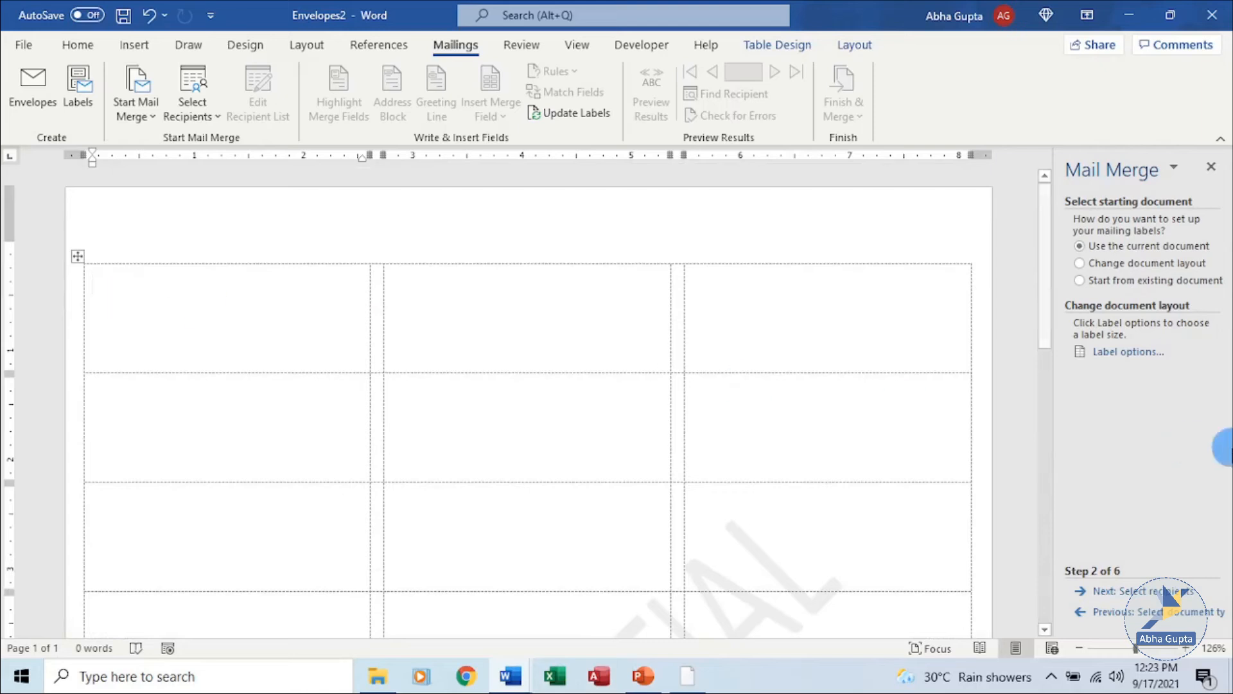
left_click(1156, 609)
left_click(1155, 591)
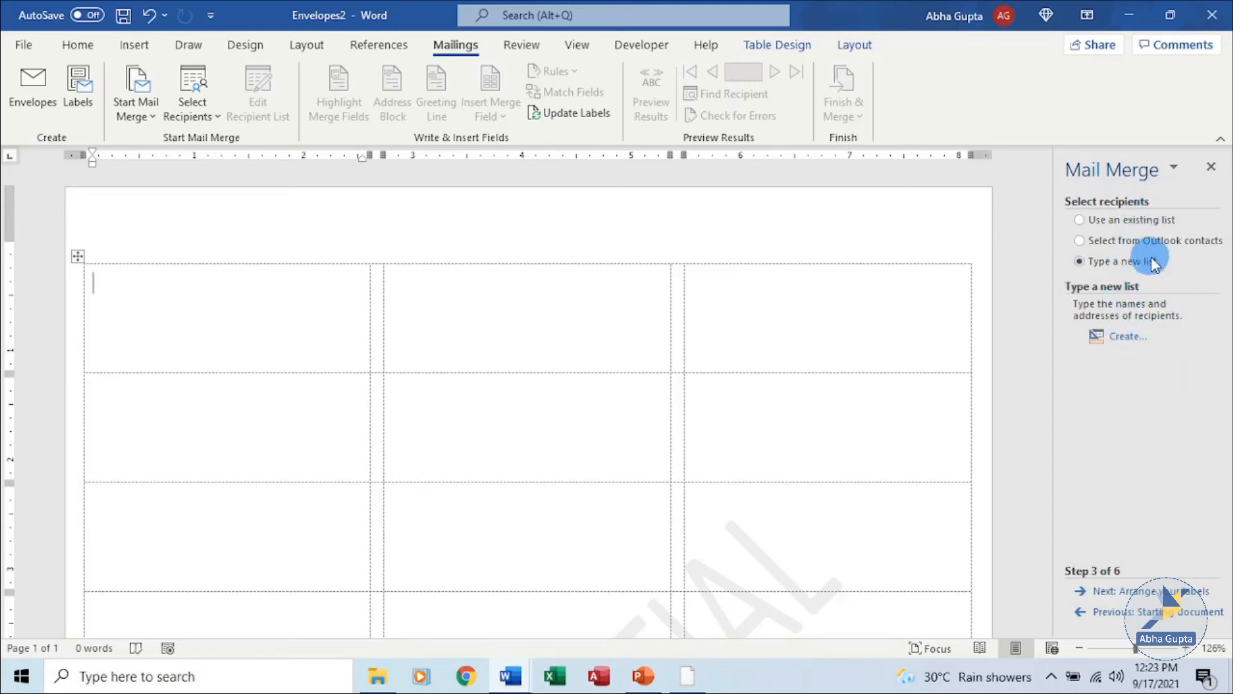
Step: Choose to type a new recipient list and start creating it, looking over its default entry columns
left_click(1124, 347)
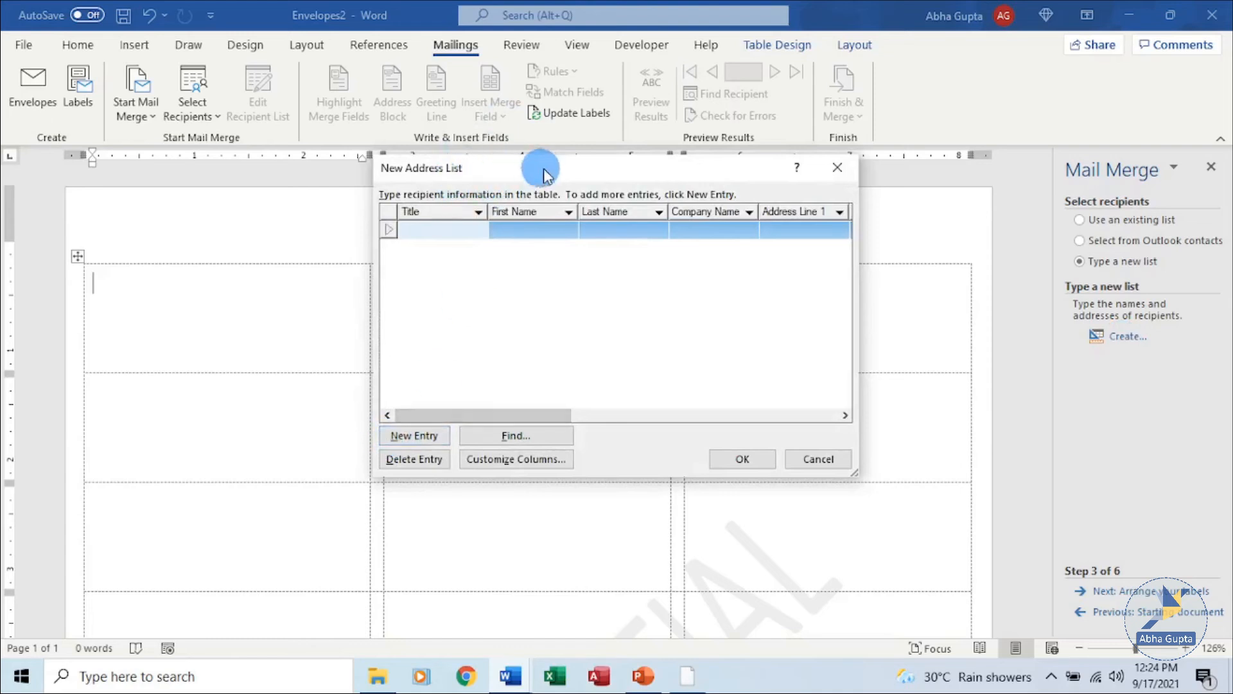
left_click_drag(544, 170, 460, 175)
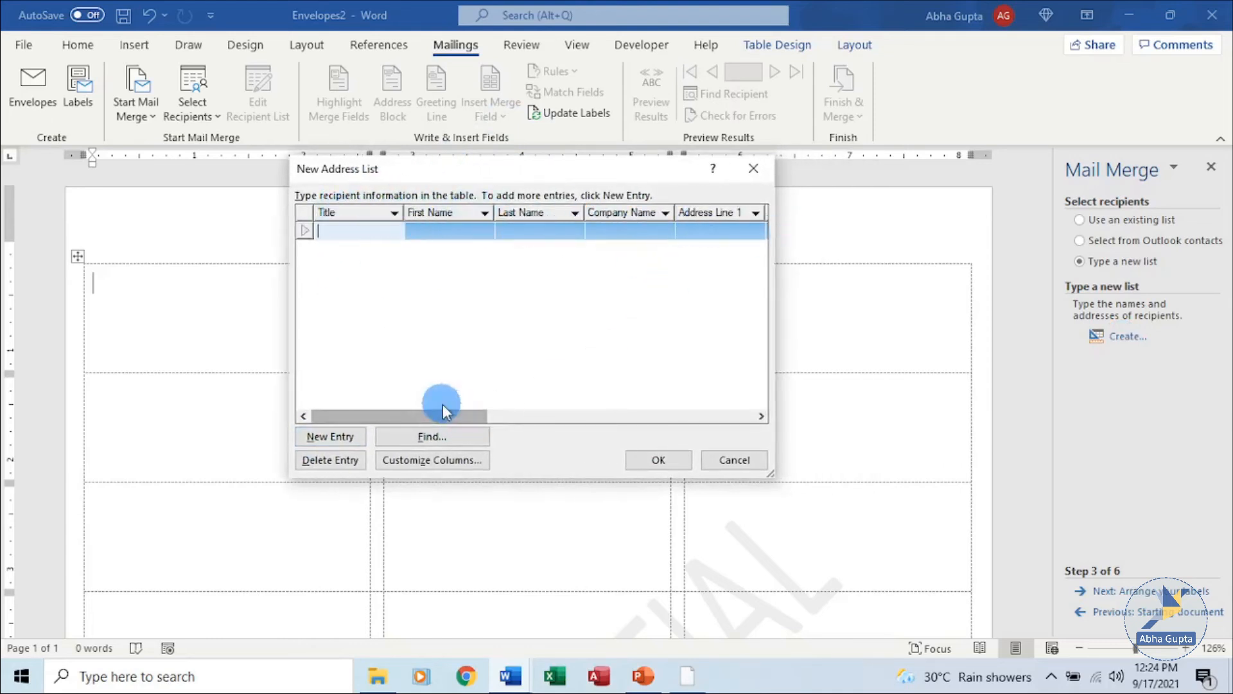
left_click_drag(442, 405, 391, 425)
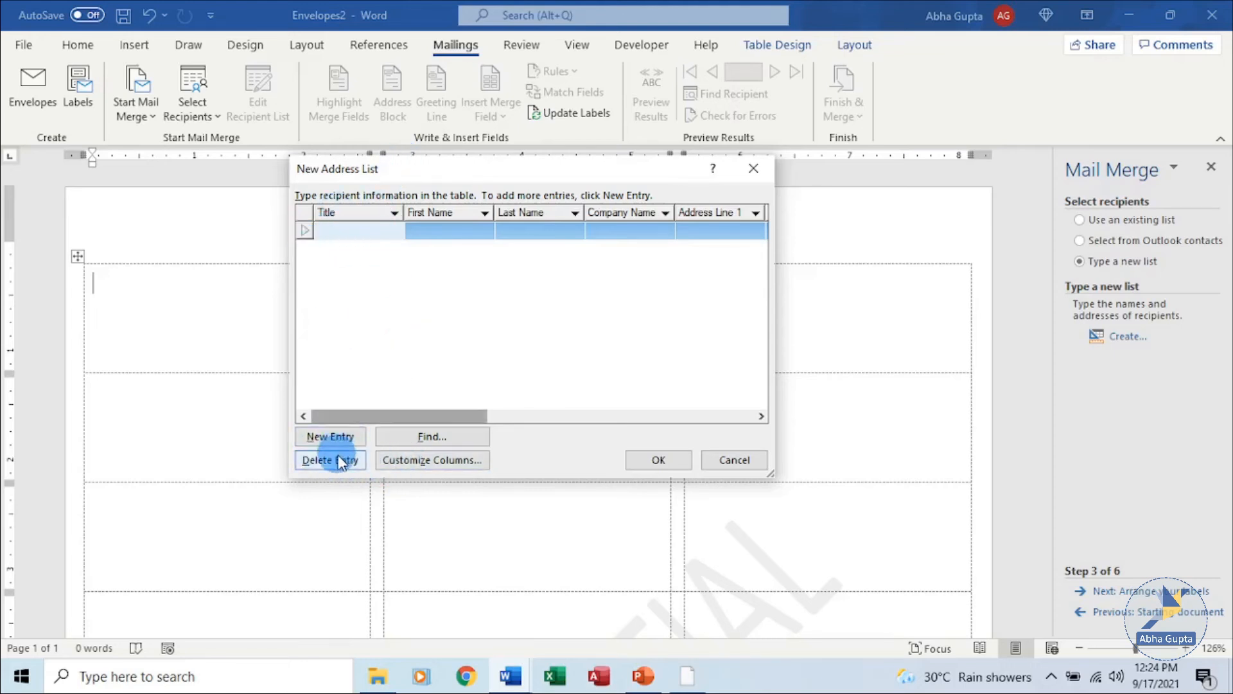
Step: Customize the new address list's columns by deleting the Address Line 2 and ZIP Code fields
left_click(432, 460)
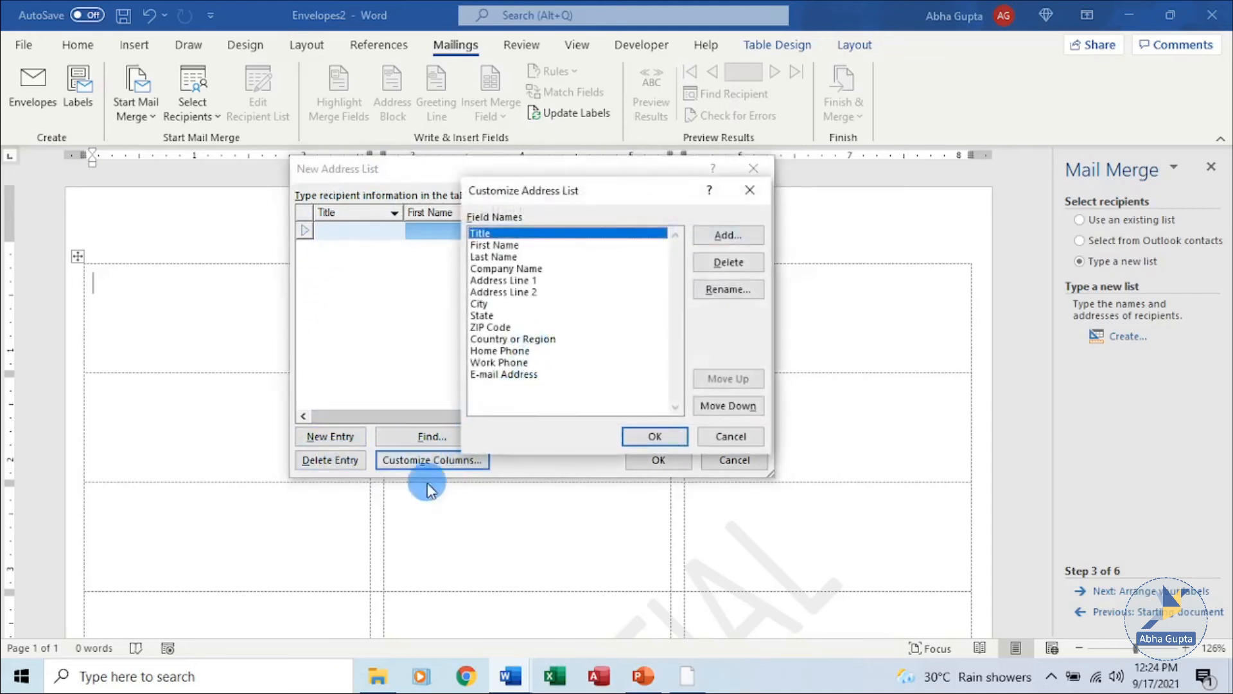
left_click_drag(593, 201, 517, 178)
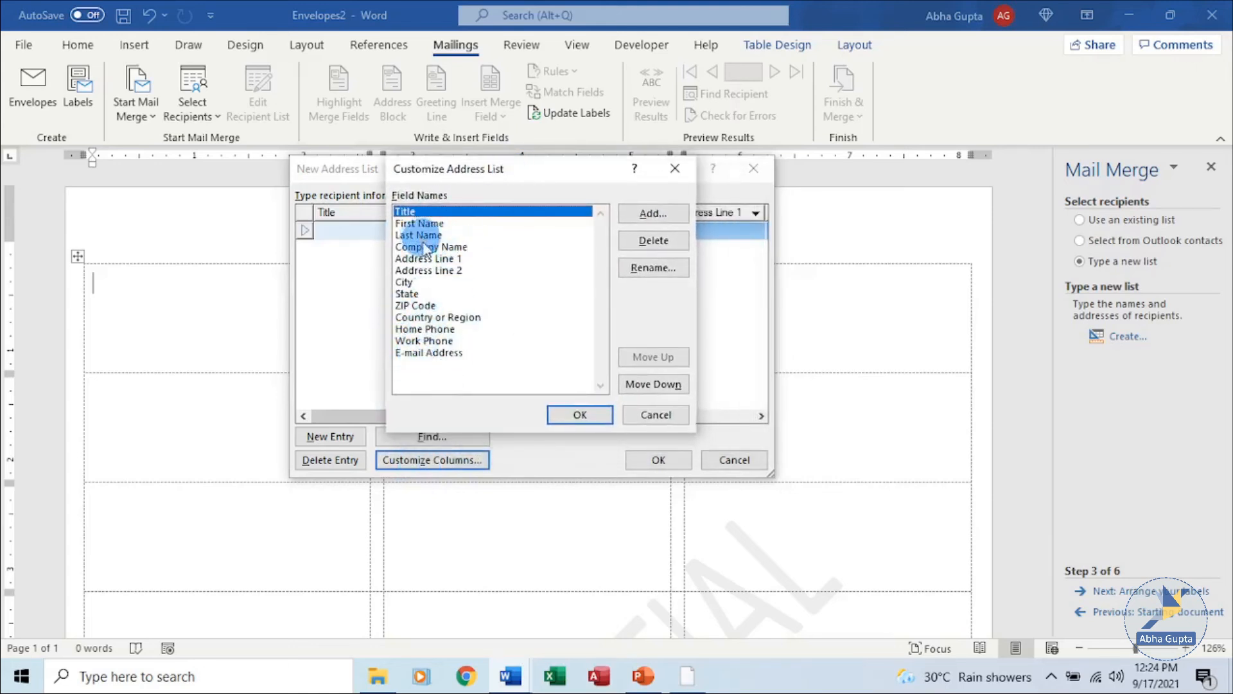
left_click(435, 272)
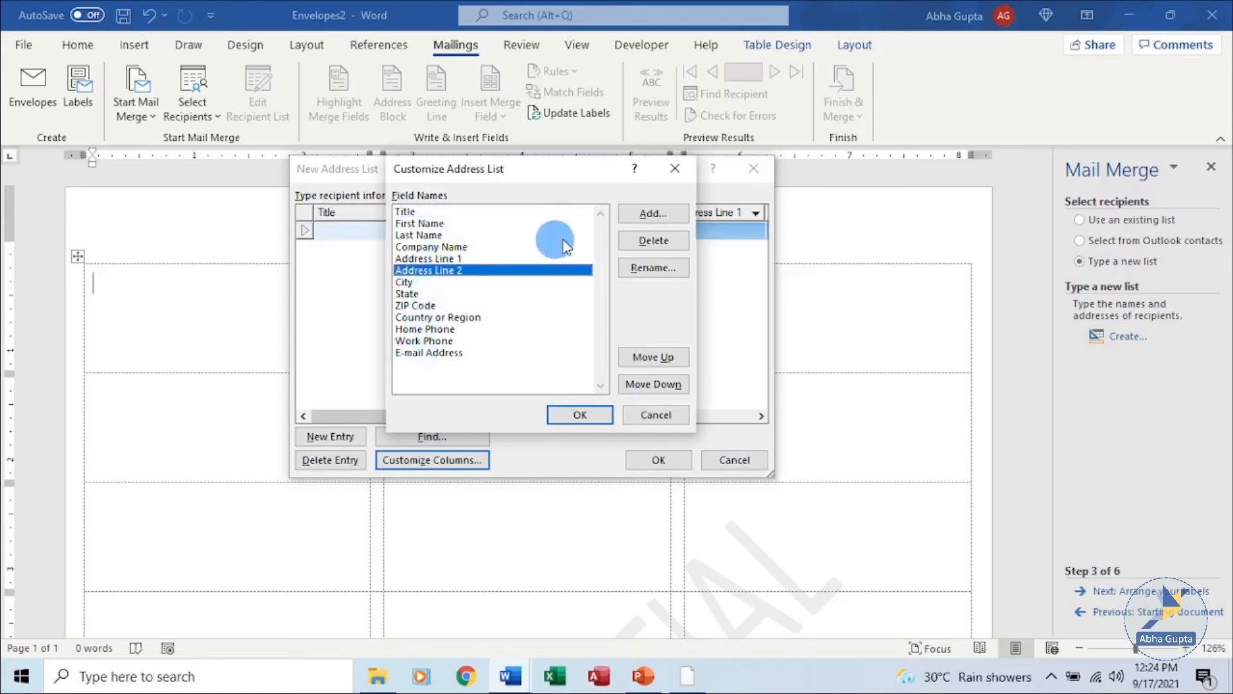
left_click(670, 247)
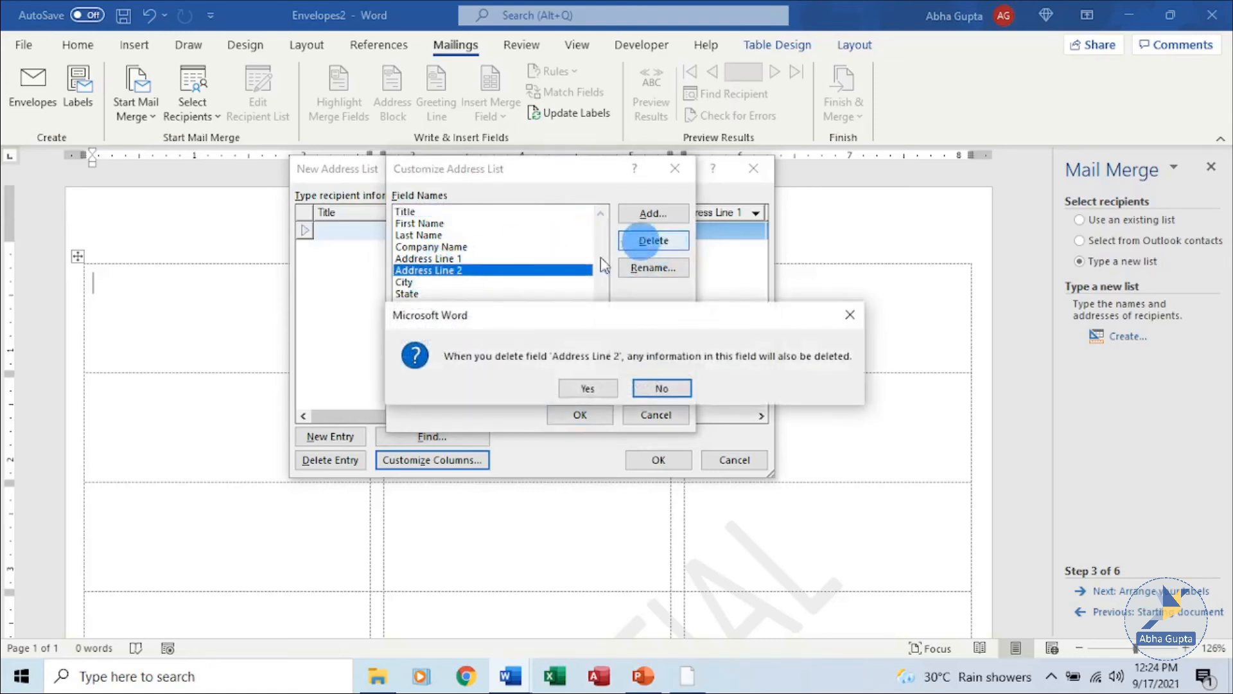
left_click(578, 388)
left_click(434, 294)
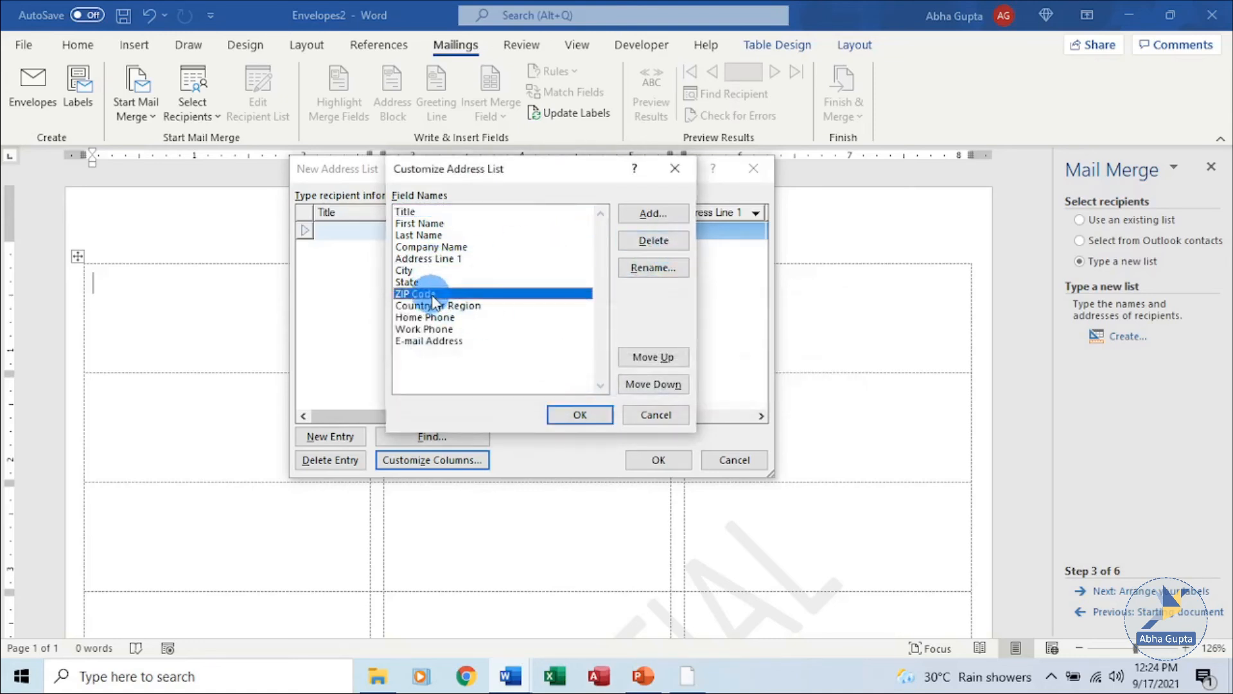
left_click(653, 240)
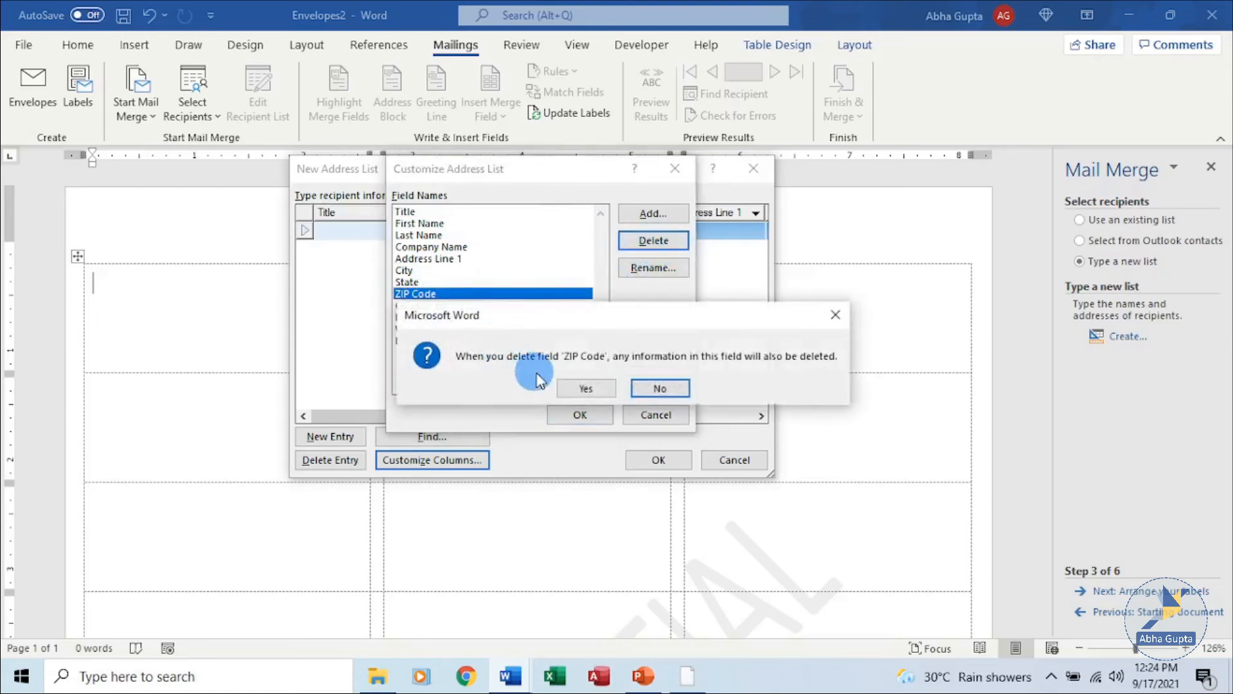
left_click(582, 388)
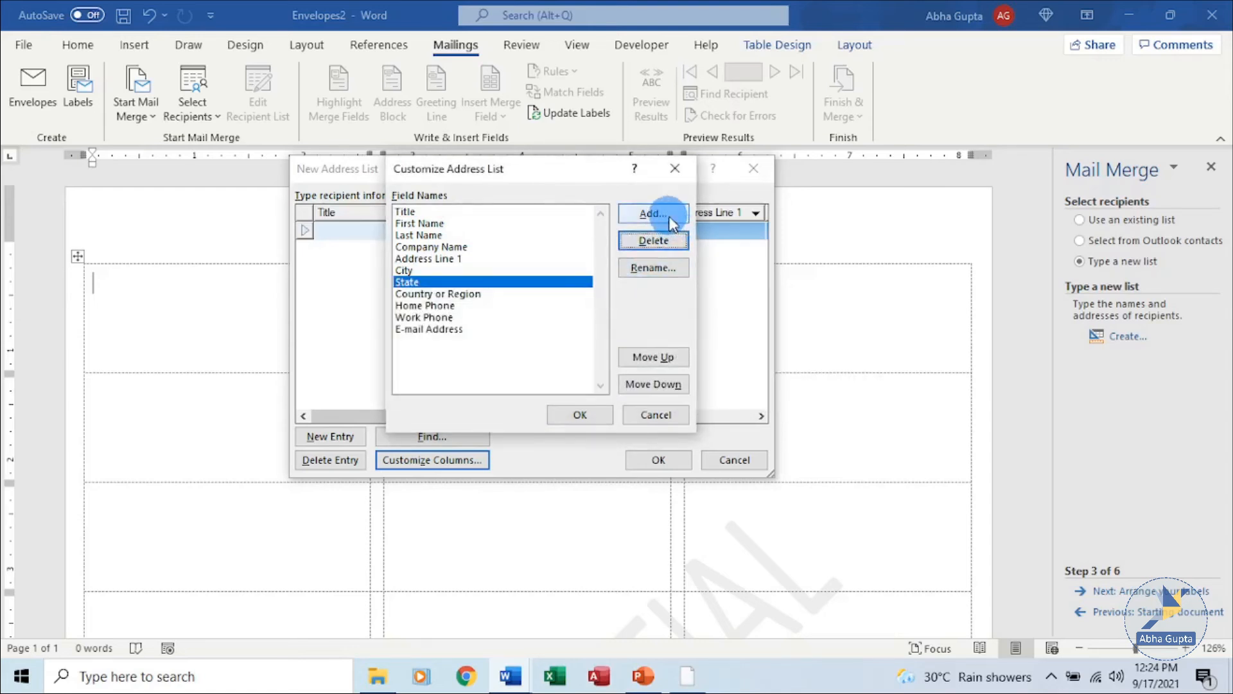
Step: Add a Land Mark field to the address list, move it above State and apply the column changes
left_click(670, 218)
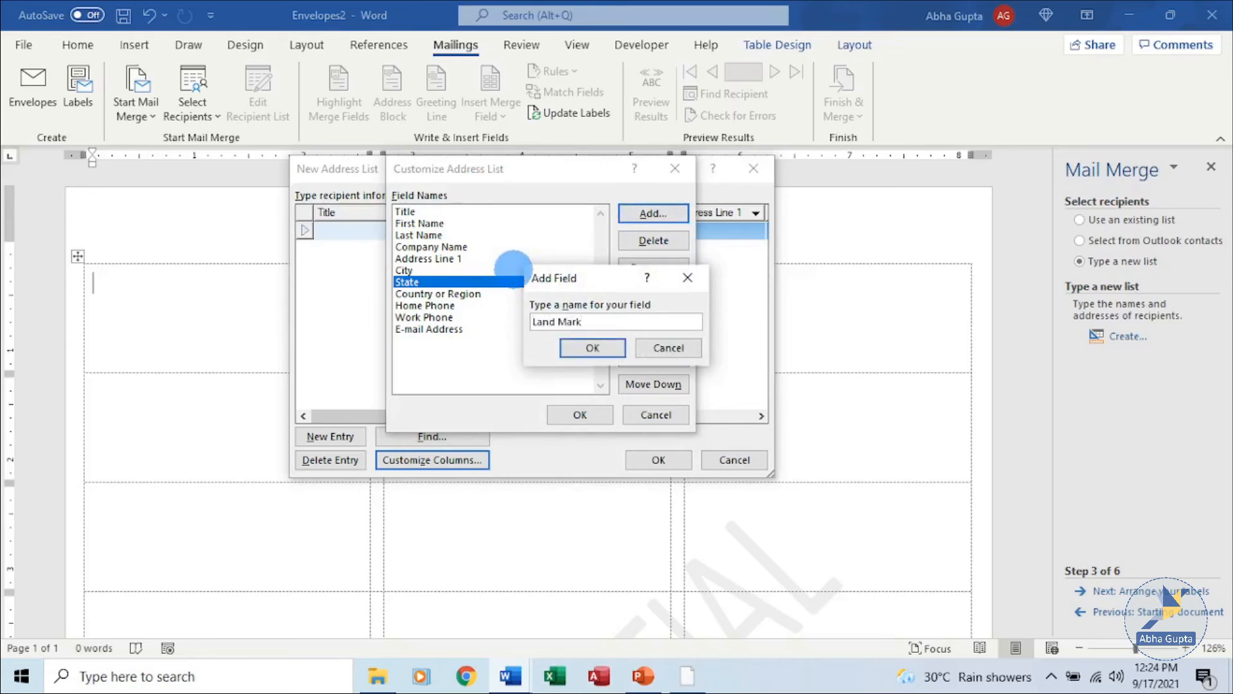
left_click(613, 349)
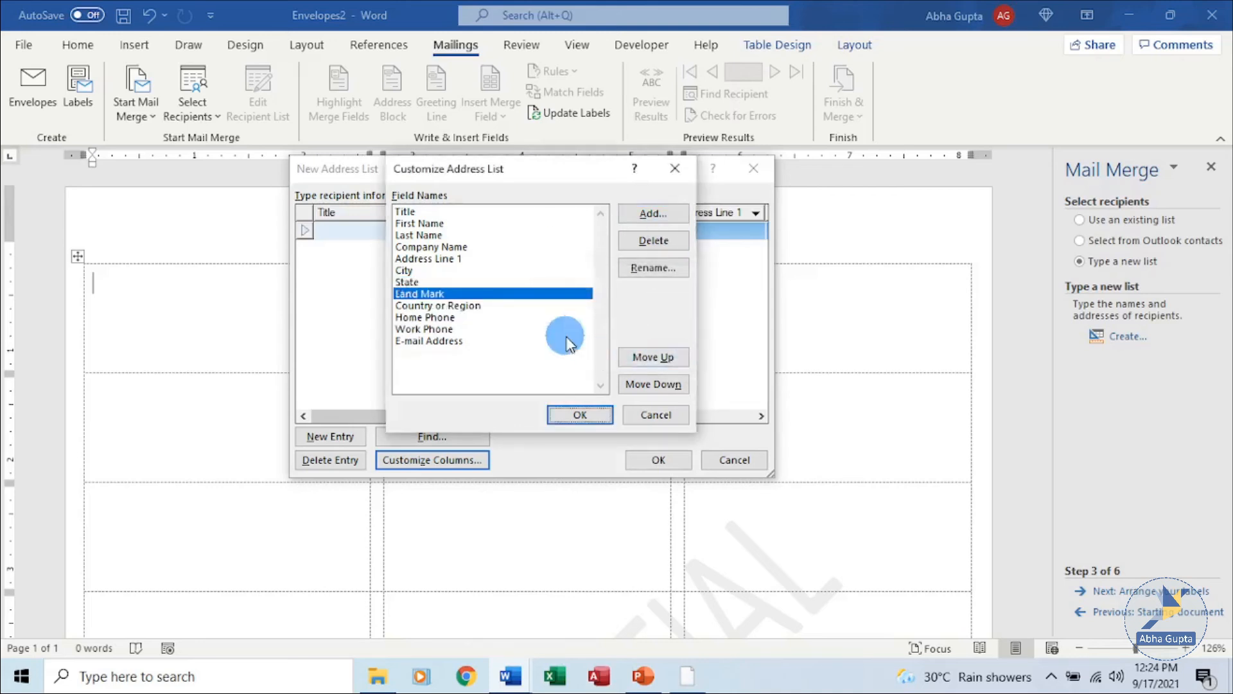
left_click(645, 361)
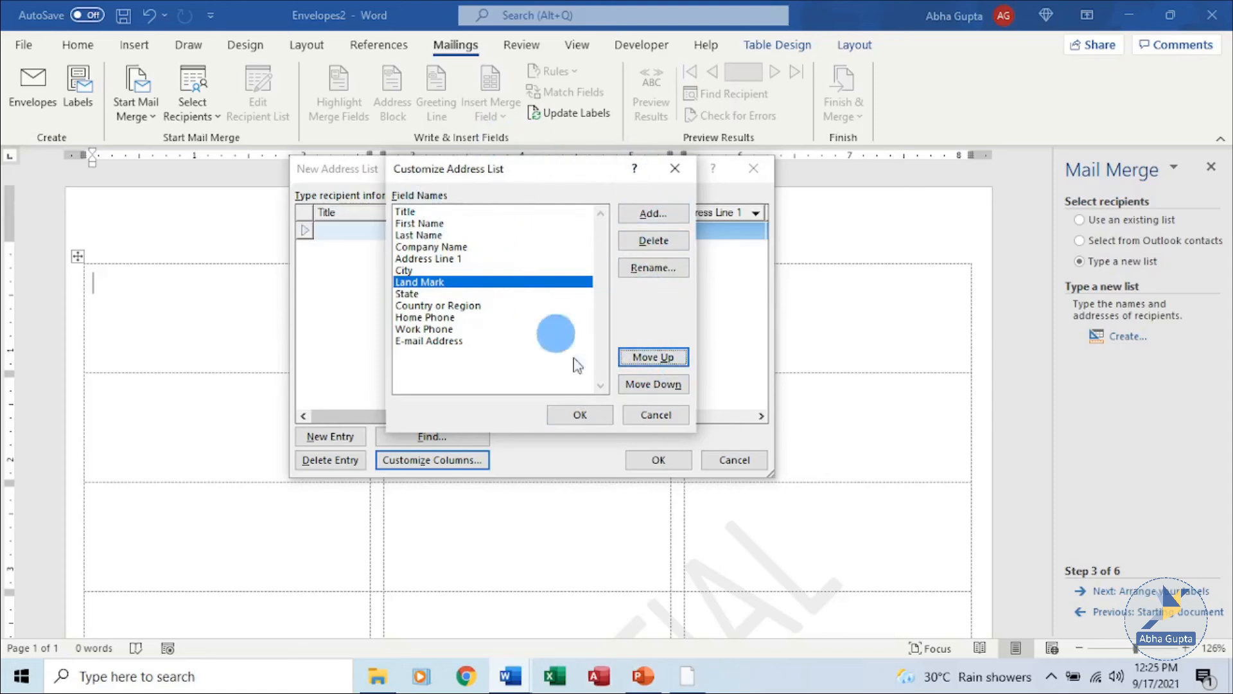
left_click(607, 415)
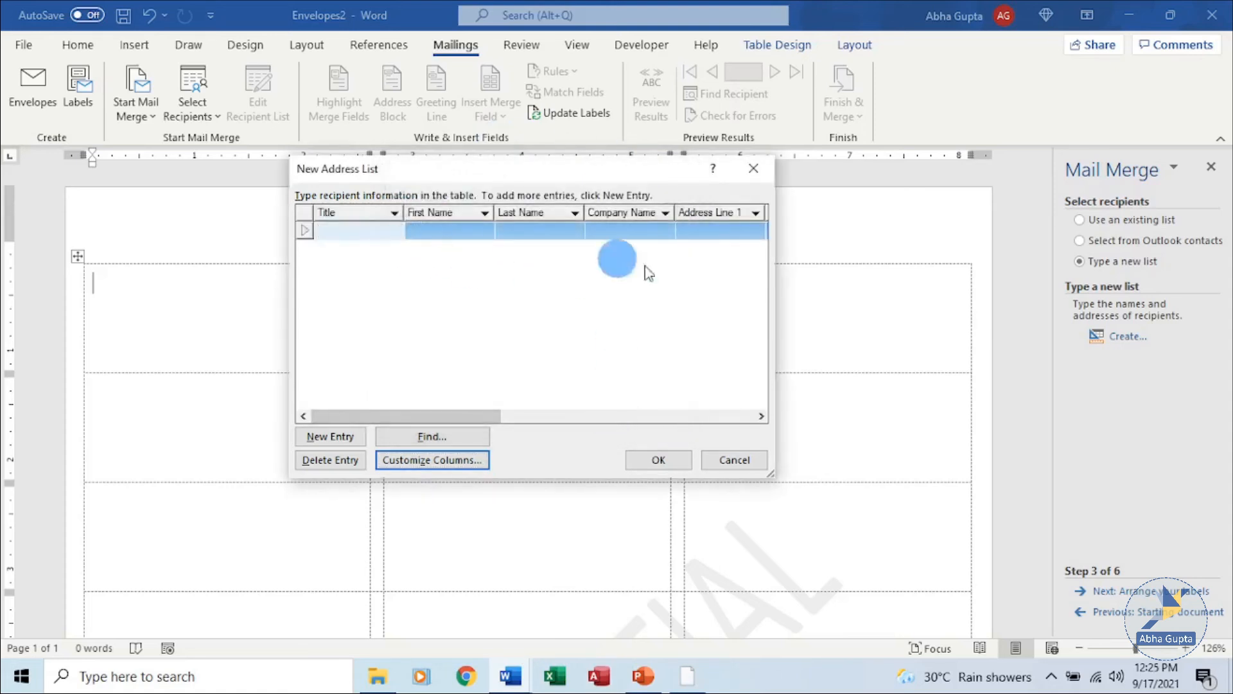
Step: Check the customized columns in the new address list, then close the list and cancel saving it
left_click_drag(468, 415, 614, 430)
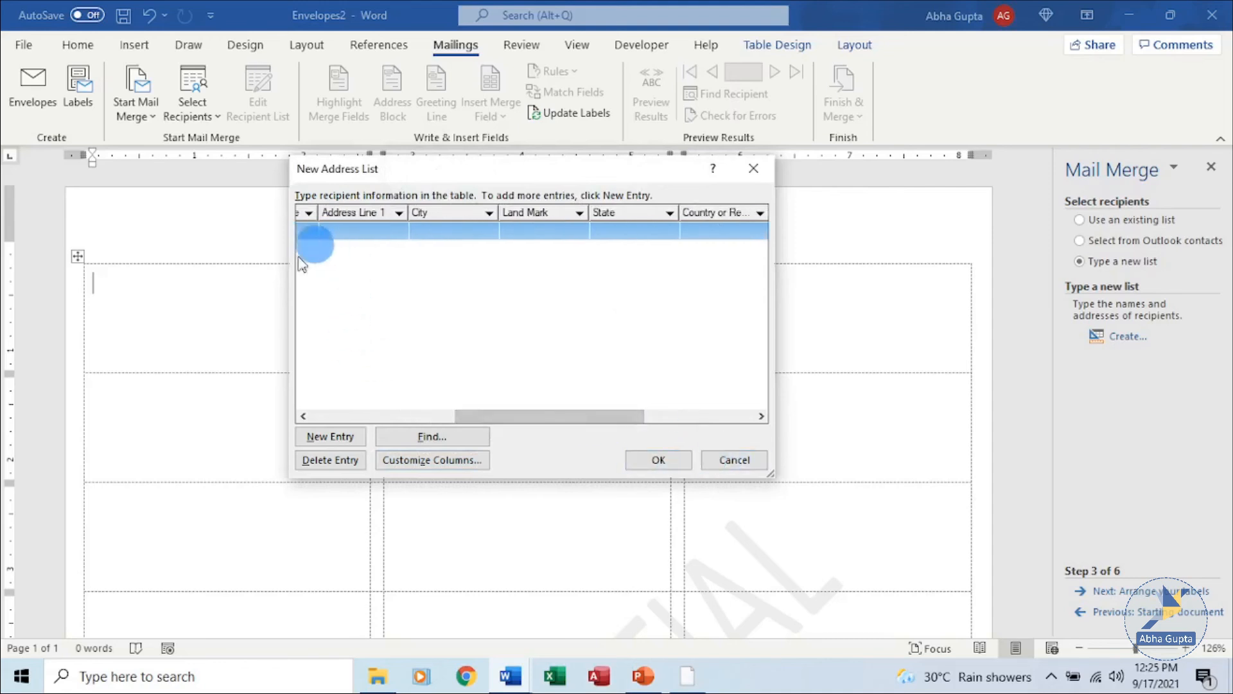
left_click(656, 460)
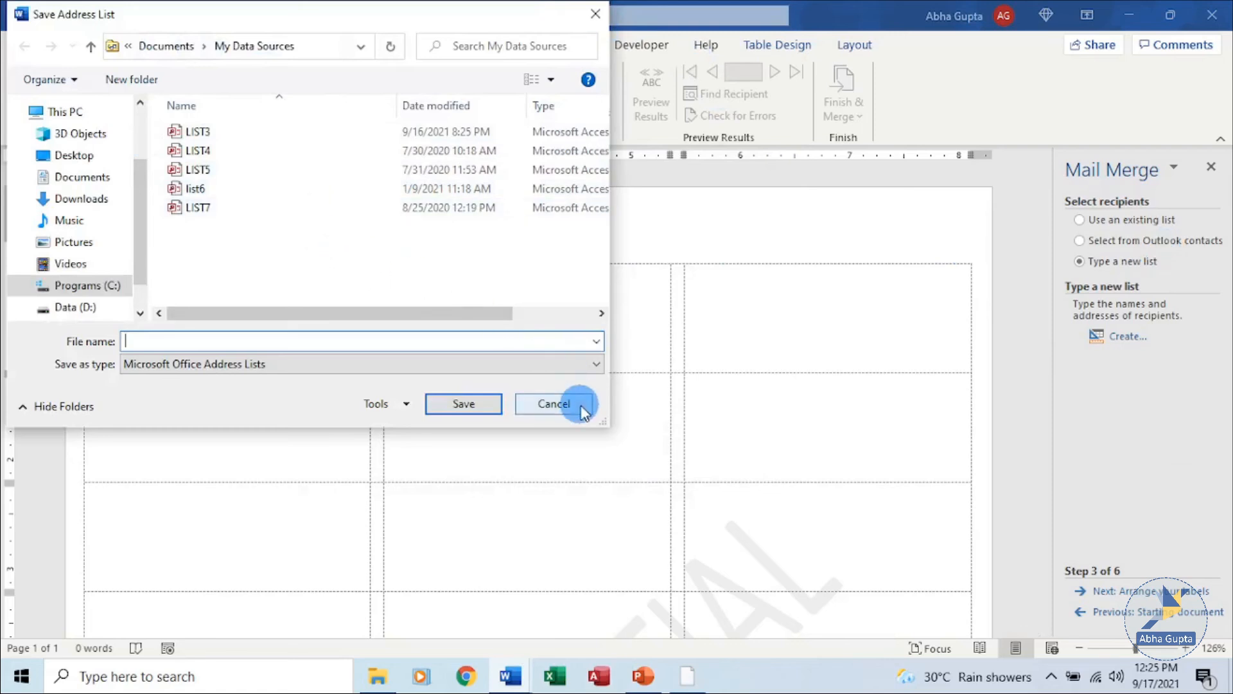
left_click(556, 404)
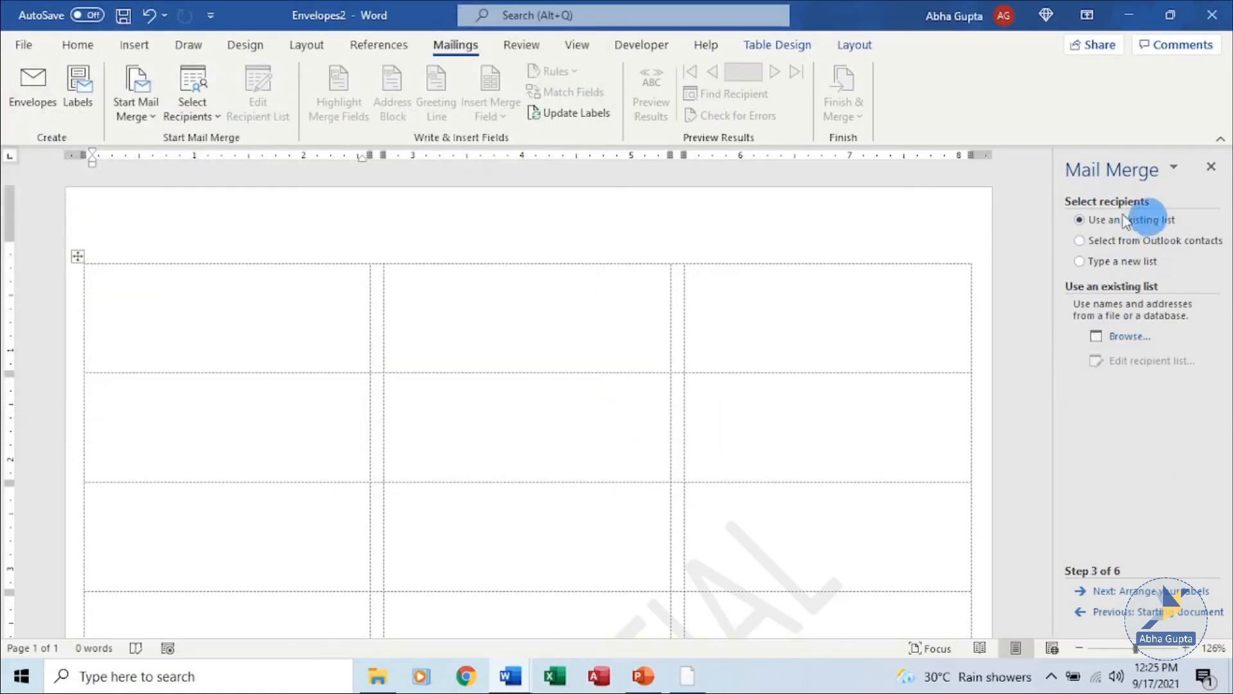
Step: Use the existing list LIST3 with all its recipients as the label data source and proceed to arranging the labels
left_click(1129, 339)
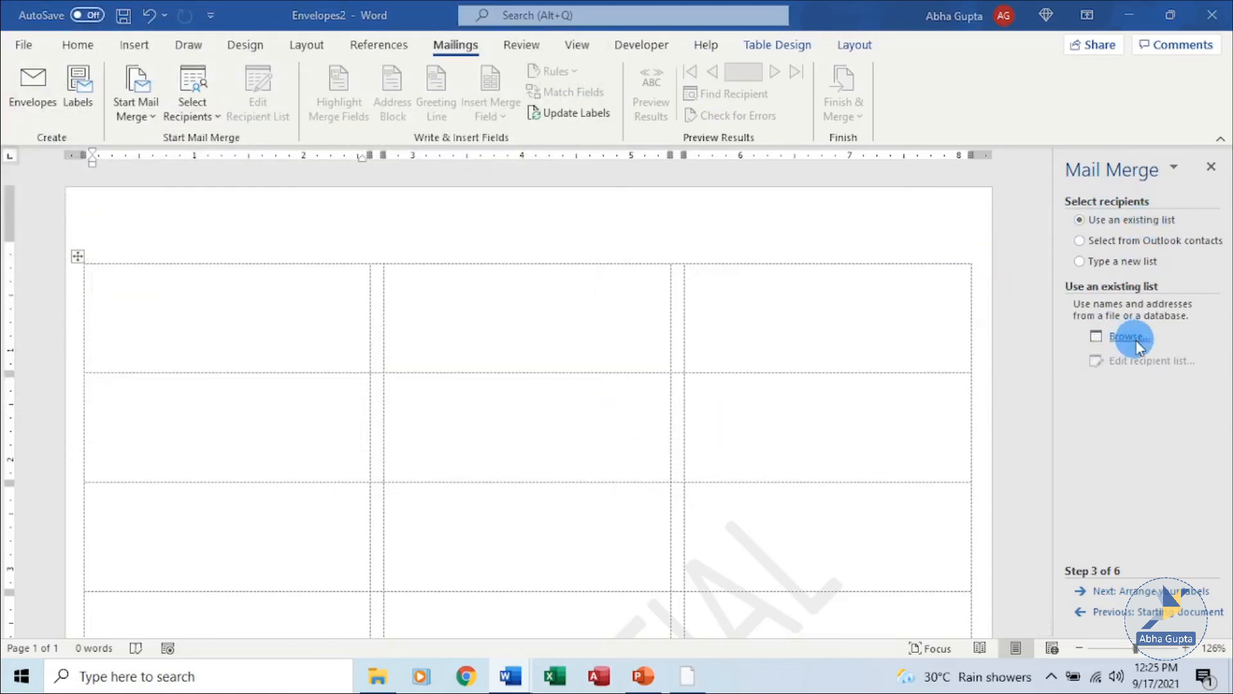
left_click(342, 311)
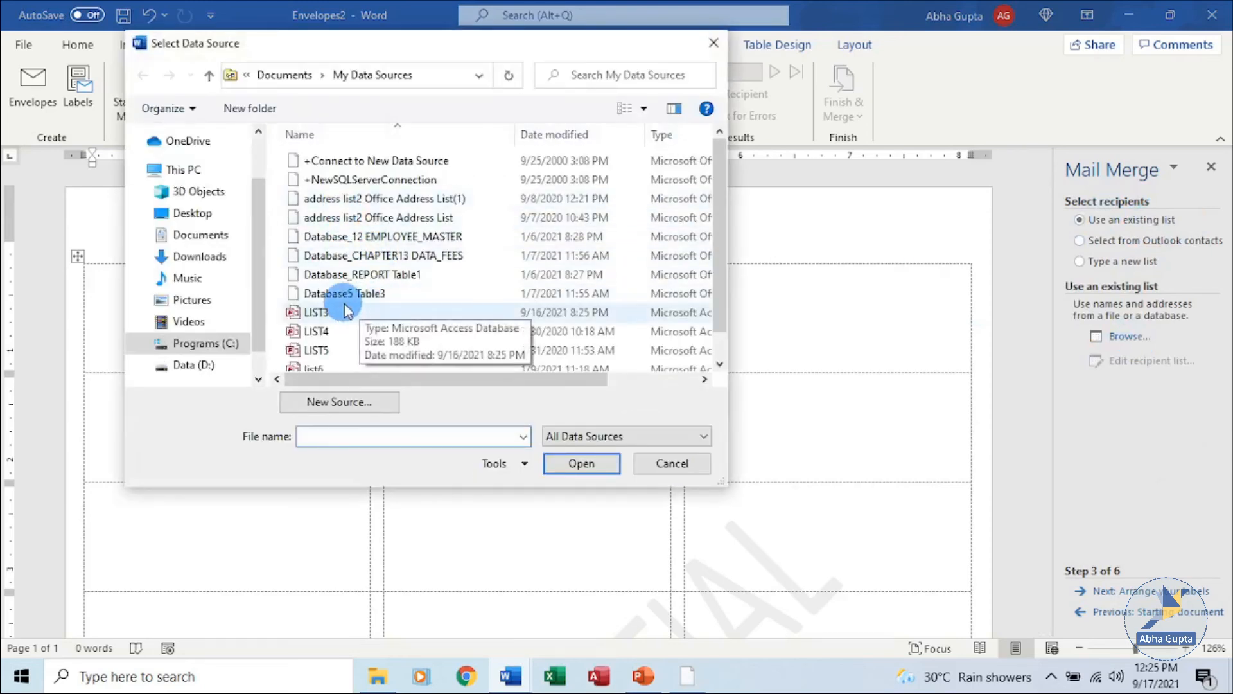
left_click(578, 462)
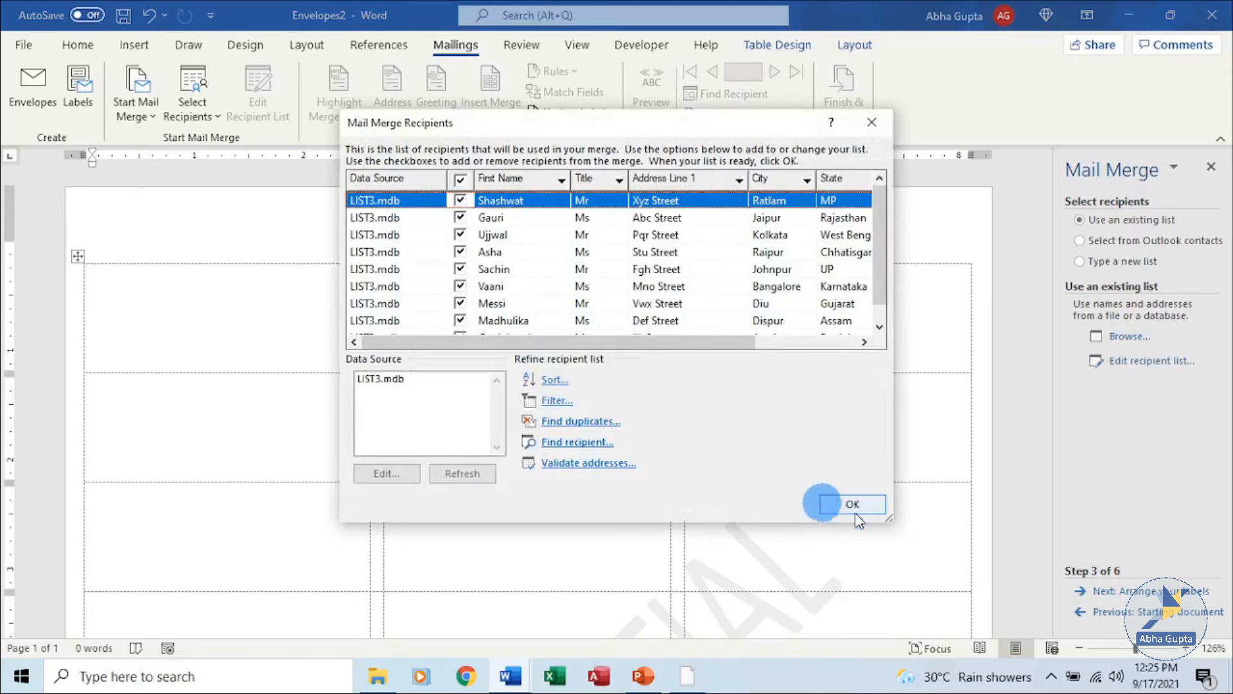
left_click(853, 504)
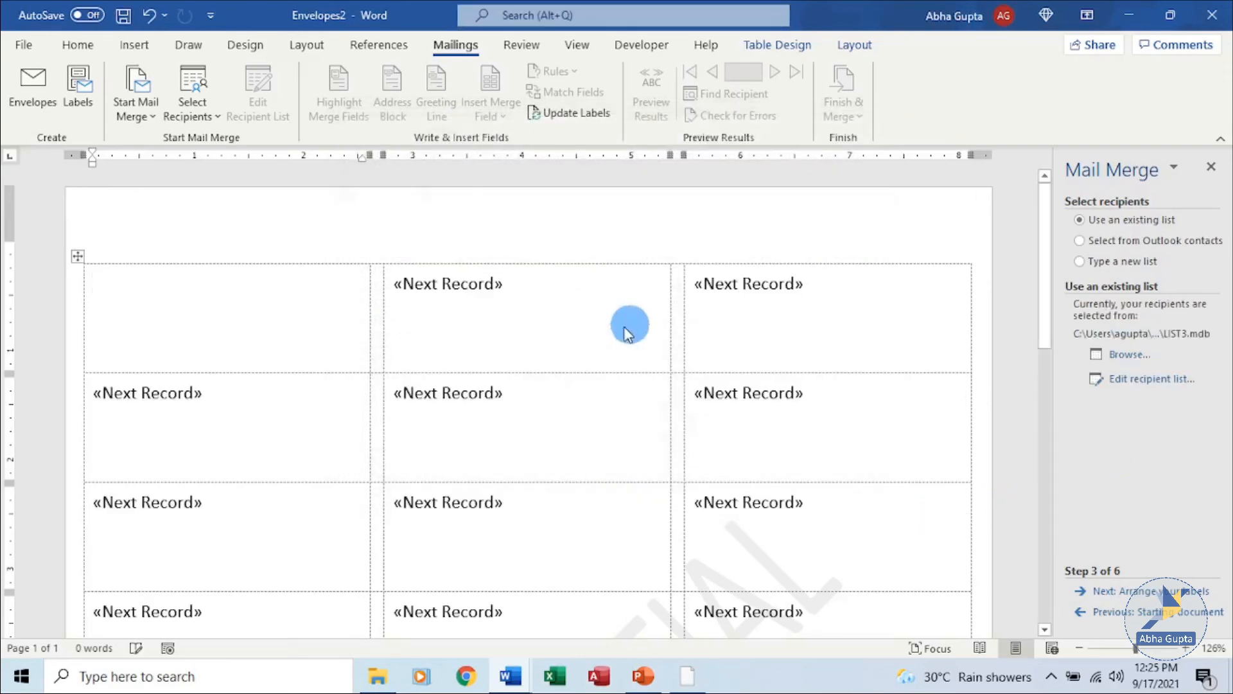
scroll(636, 496, "down", 1)
scroll(636, 496, "up", 1)
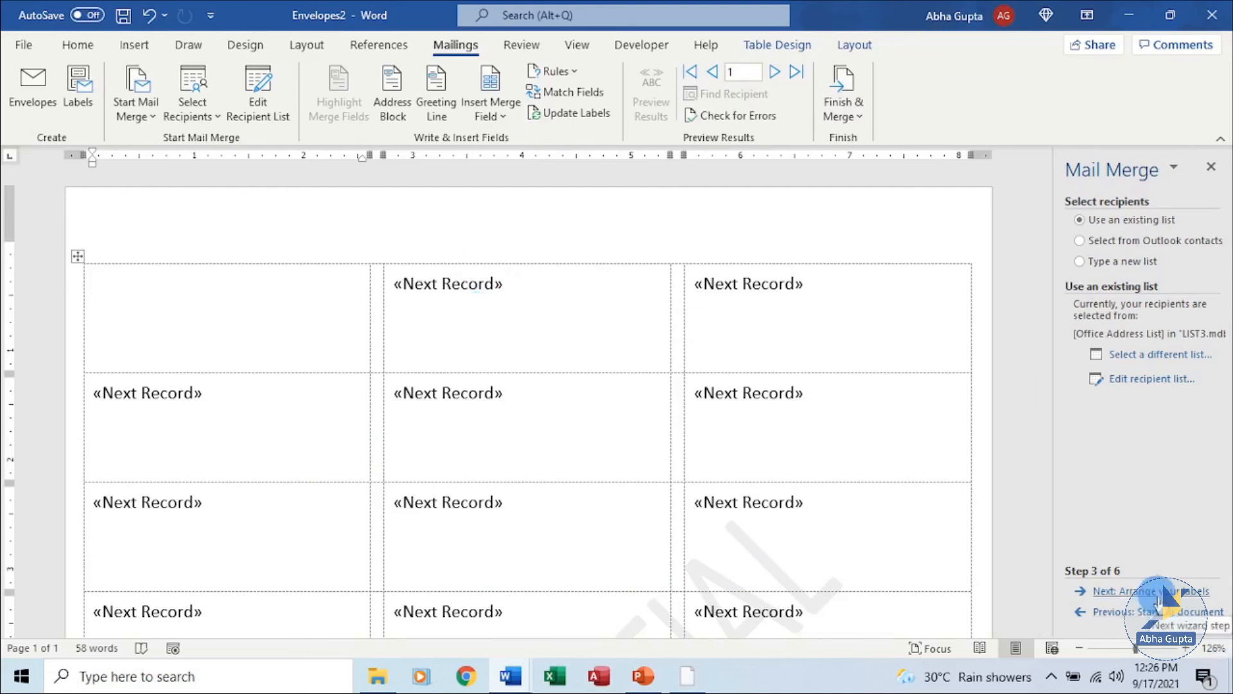
left_click(1160, 594)
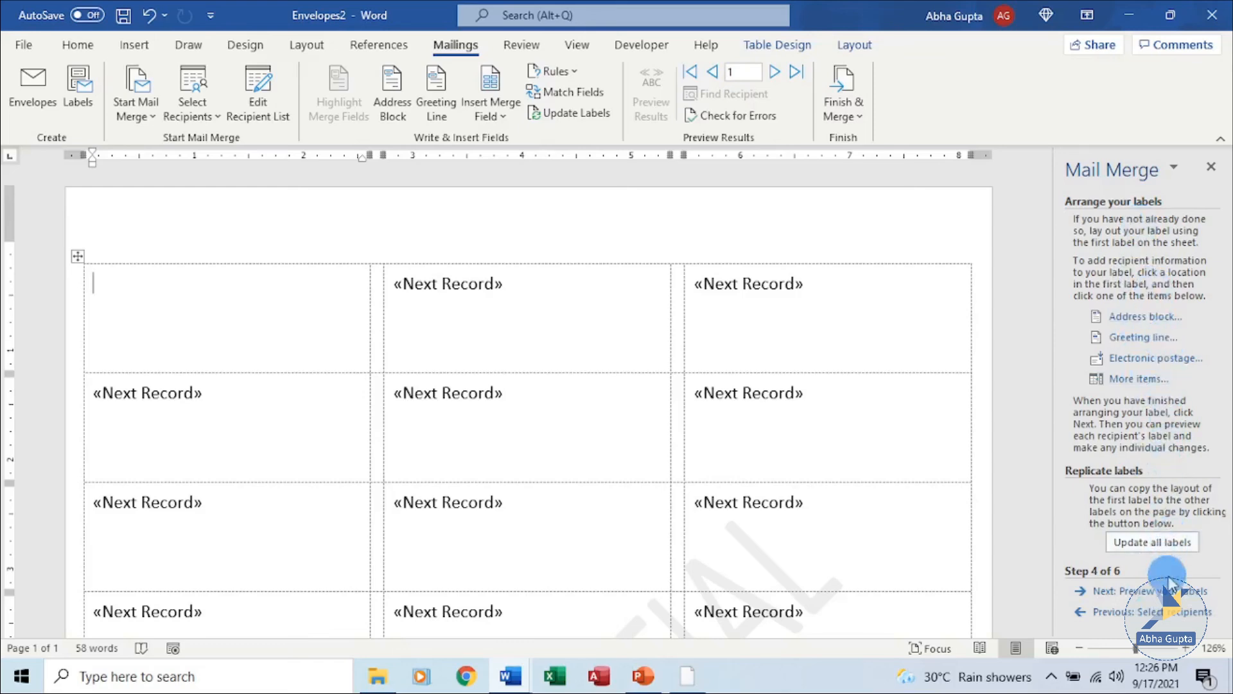
Step: Insert an address block in the first label and replicate its layout to all labels on the sheet
left_click(1139, 316)
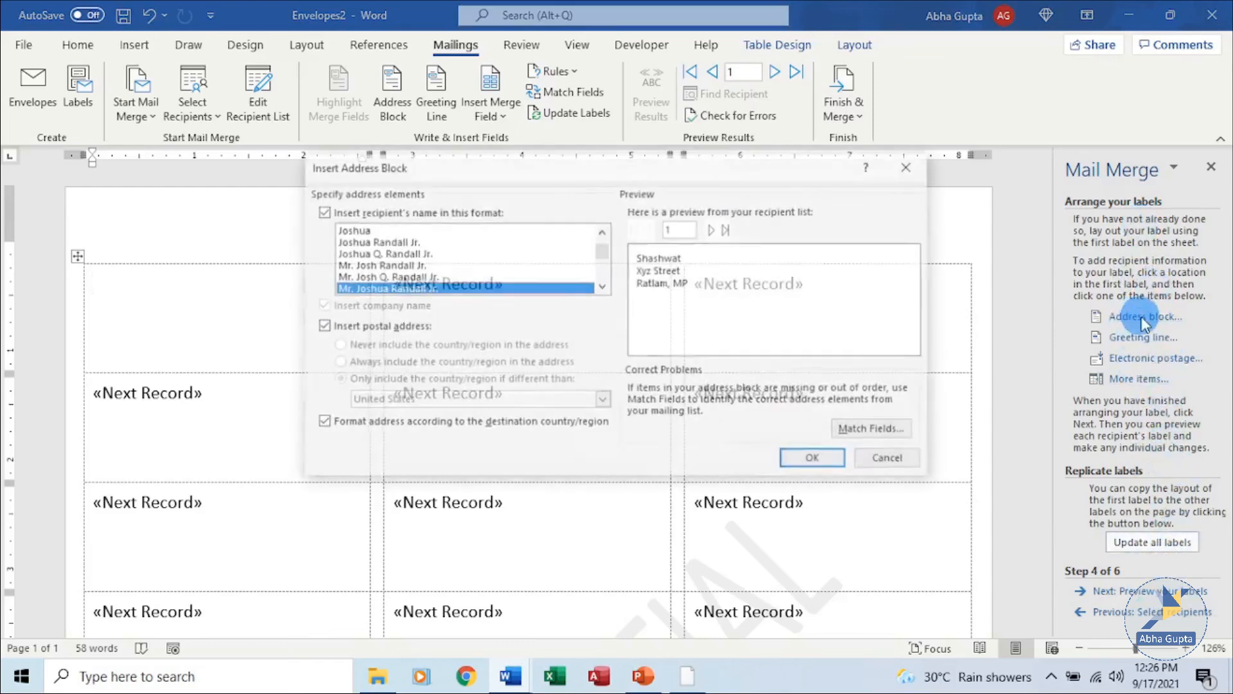
left_click(815, 461)
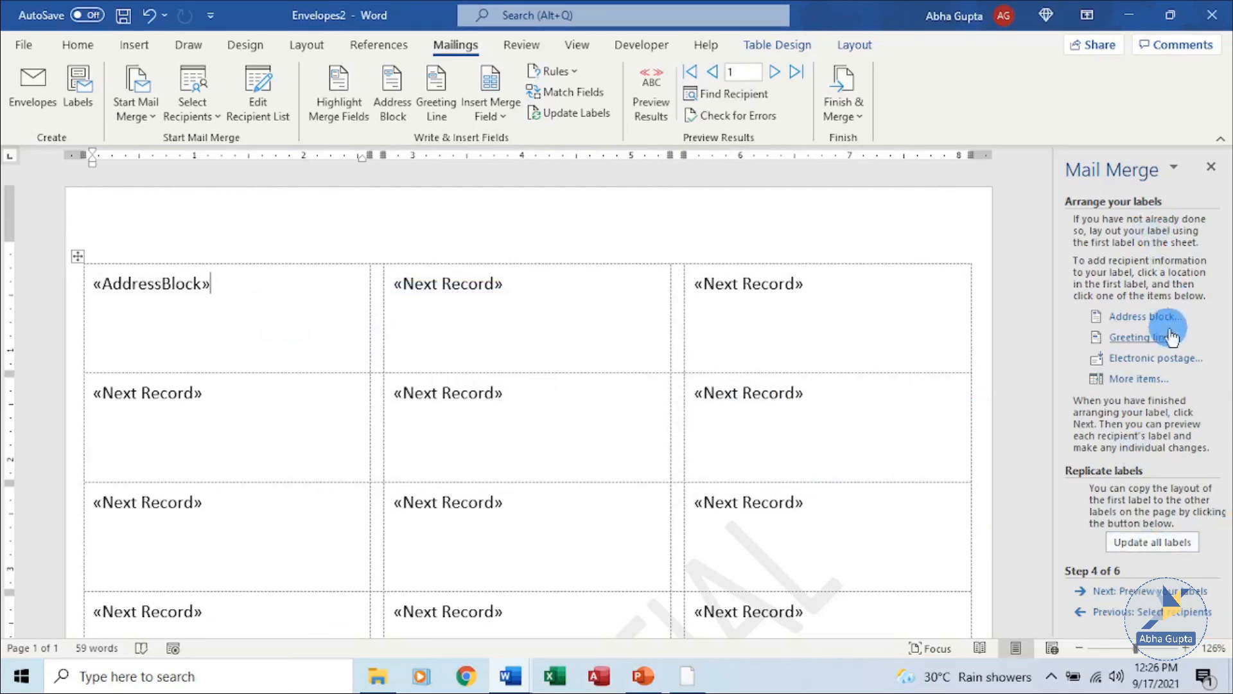
left_click(1165, 543)
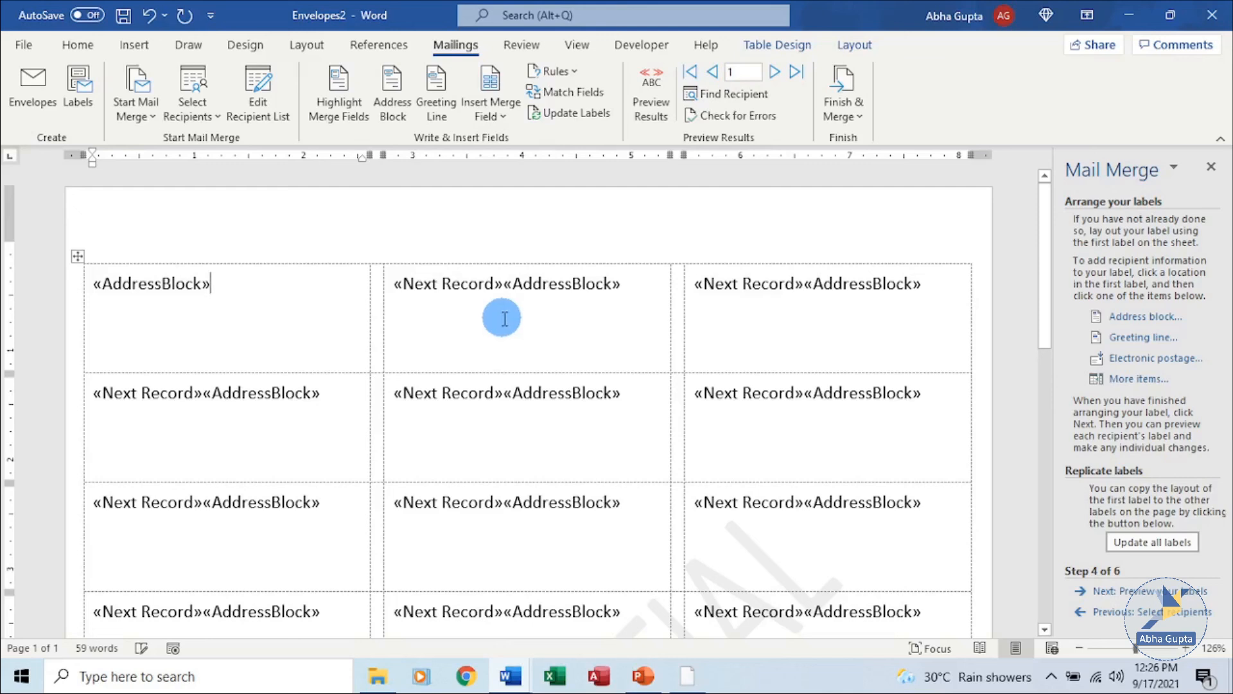
Step: Advance to the label preview and check the merged recipient addresses across the label sheet
left_click(1190, 591)
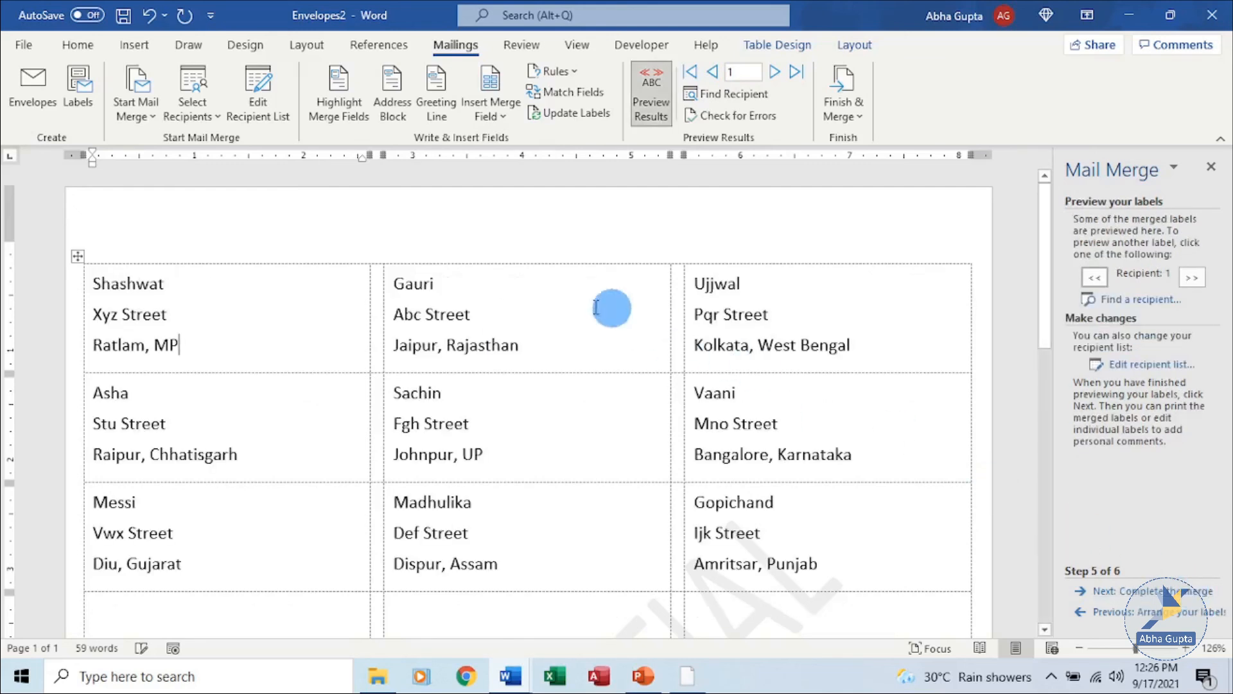
scroll(803, 464, "down", 5)
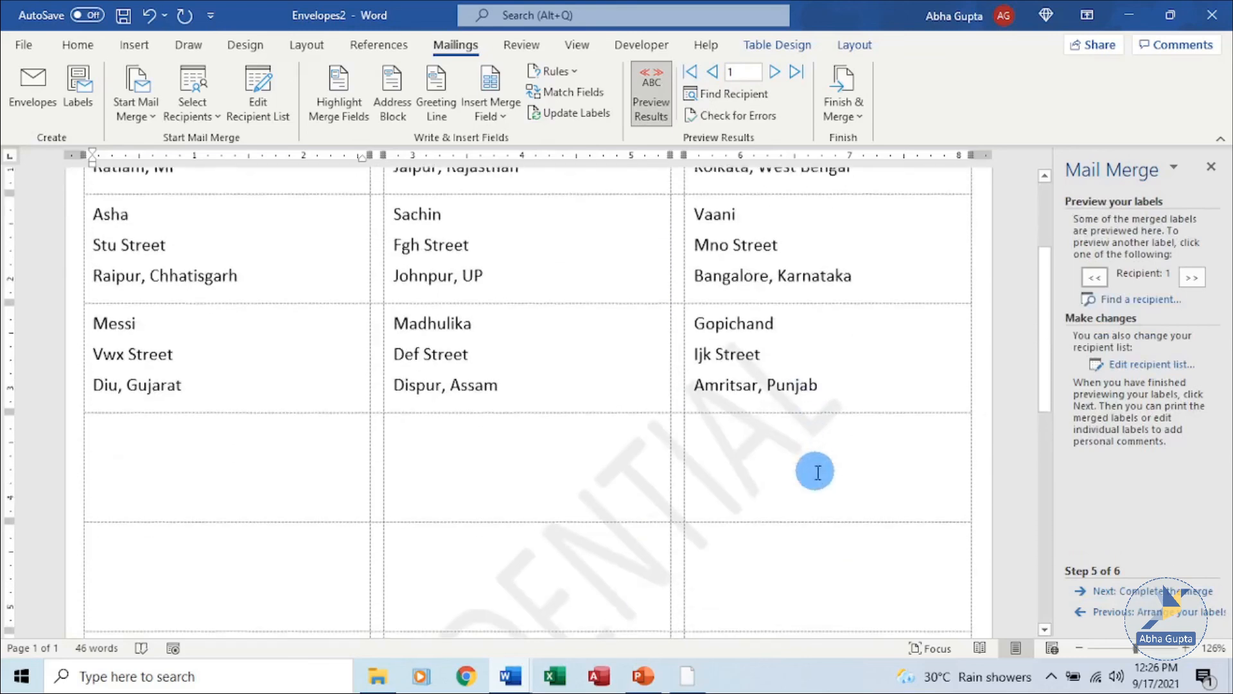
scroll(812, 469, "up", 5)
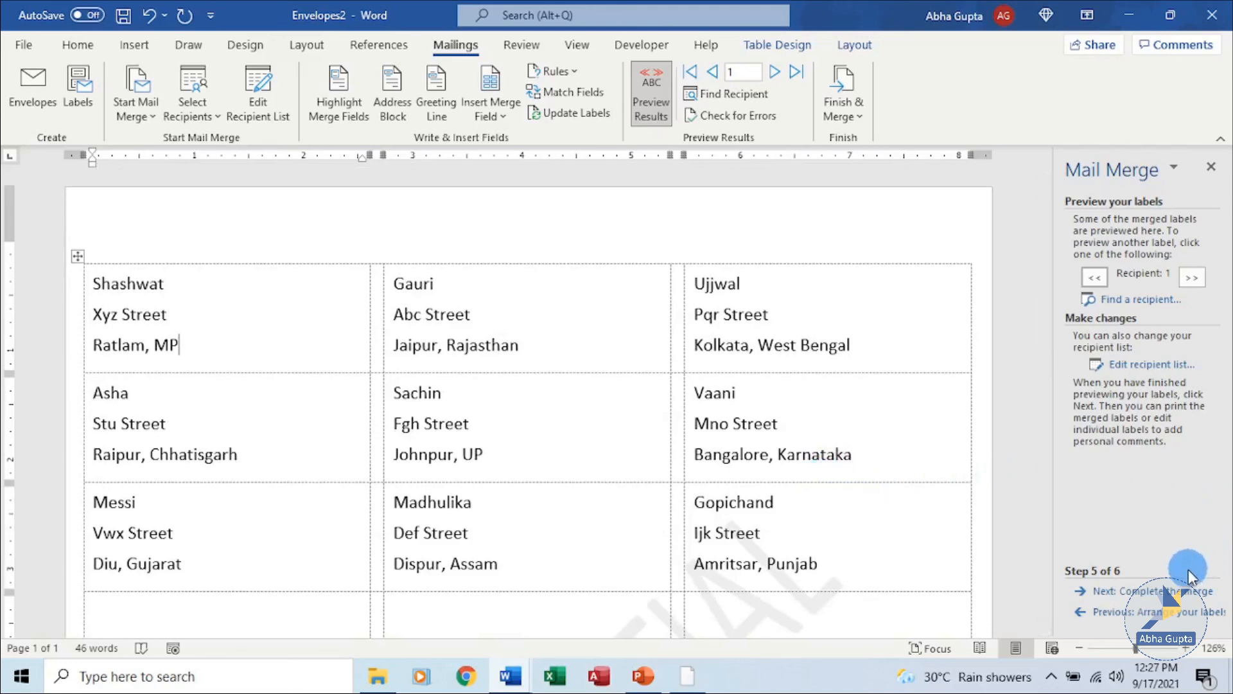
Step: Complete the merge by generating individual labels for all records in a new document, and look through the resulting sheet
left_click(1186, 590)
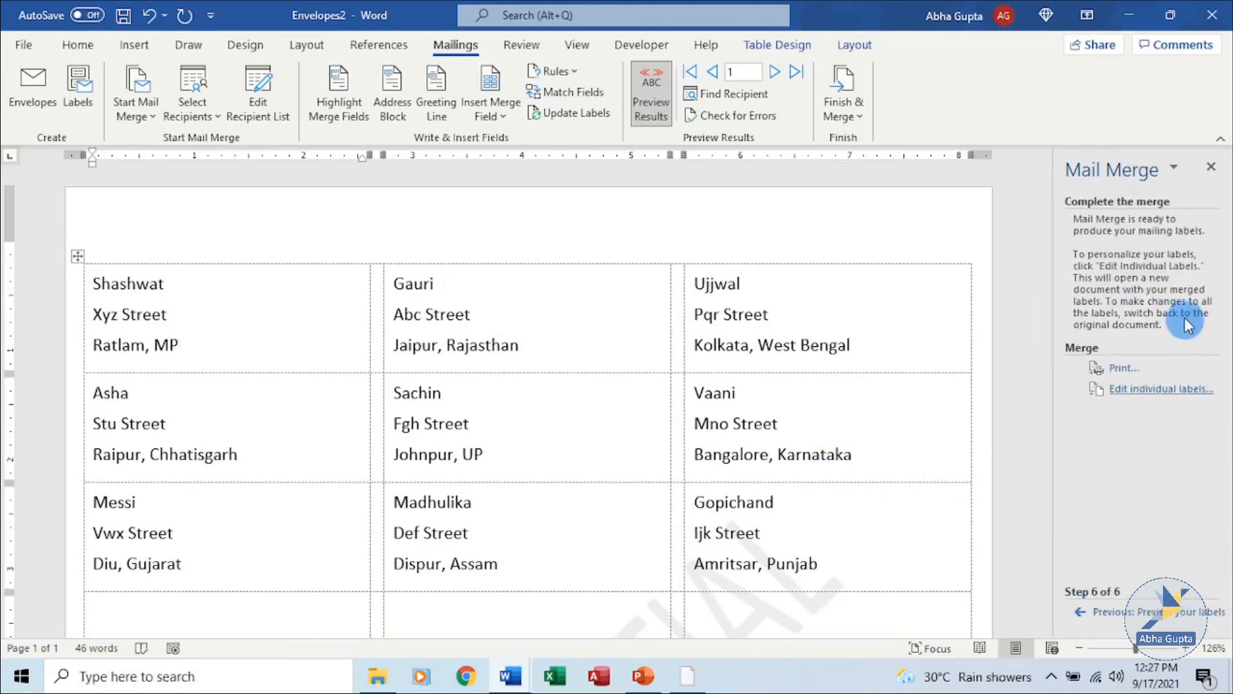
left_click(1141, 398)
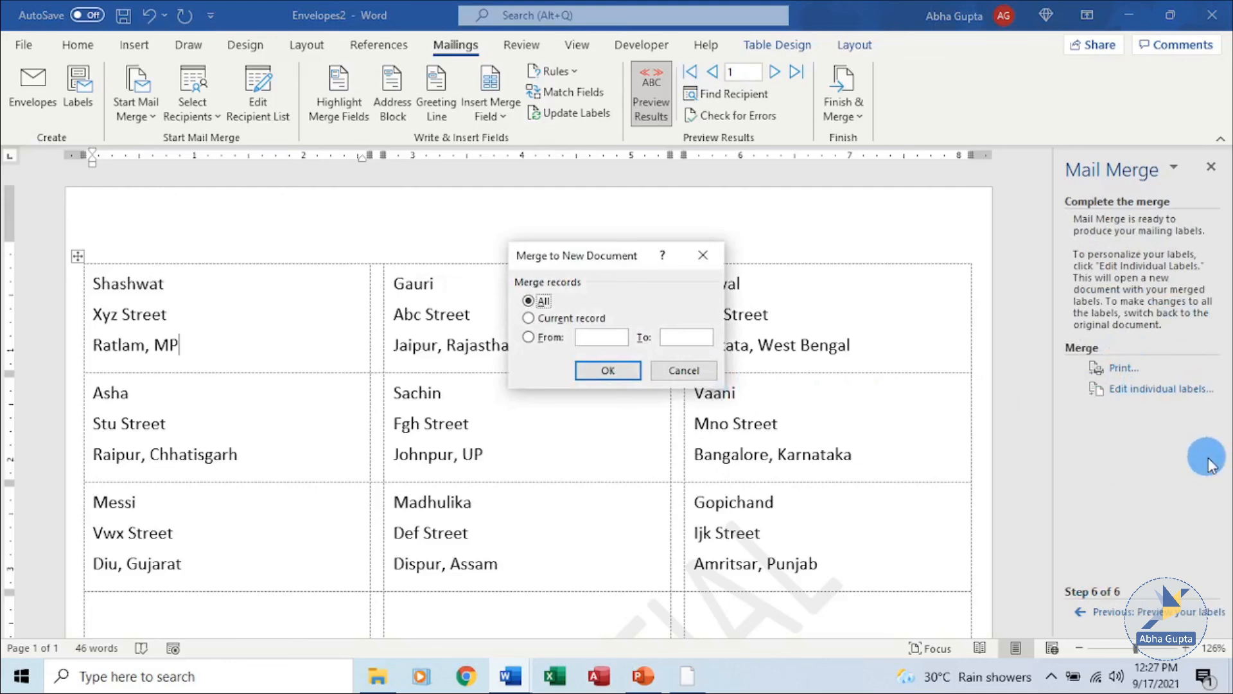
left_click(639, 368)
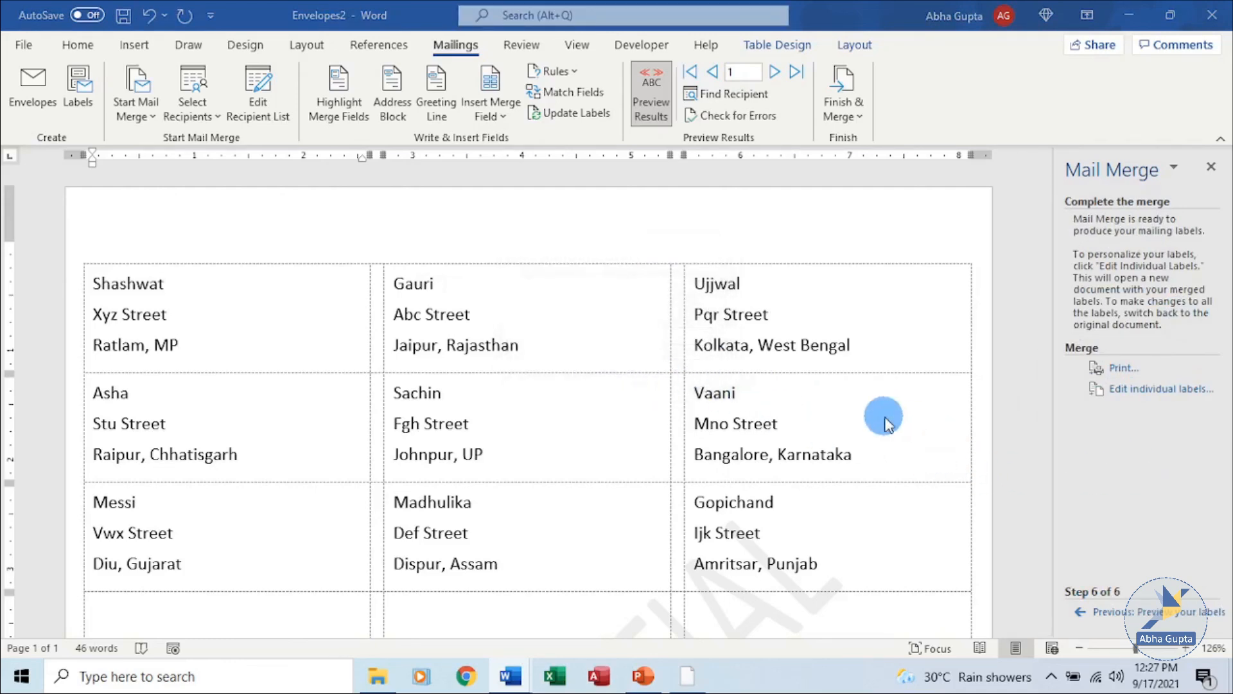
scroll(886, 412, "down", 12)
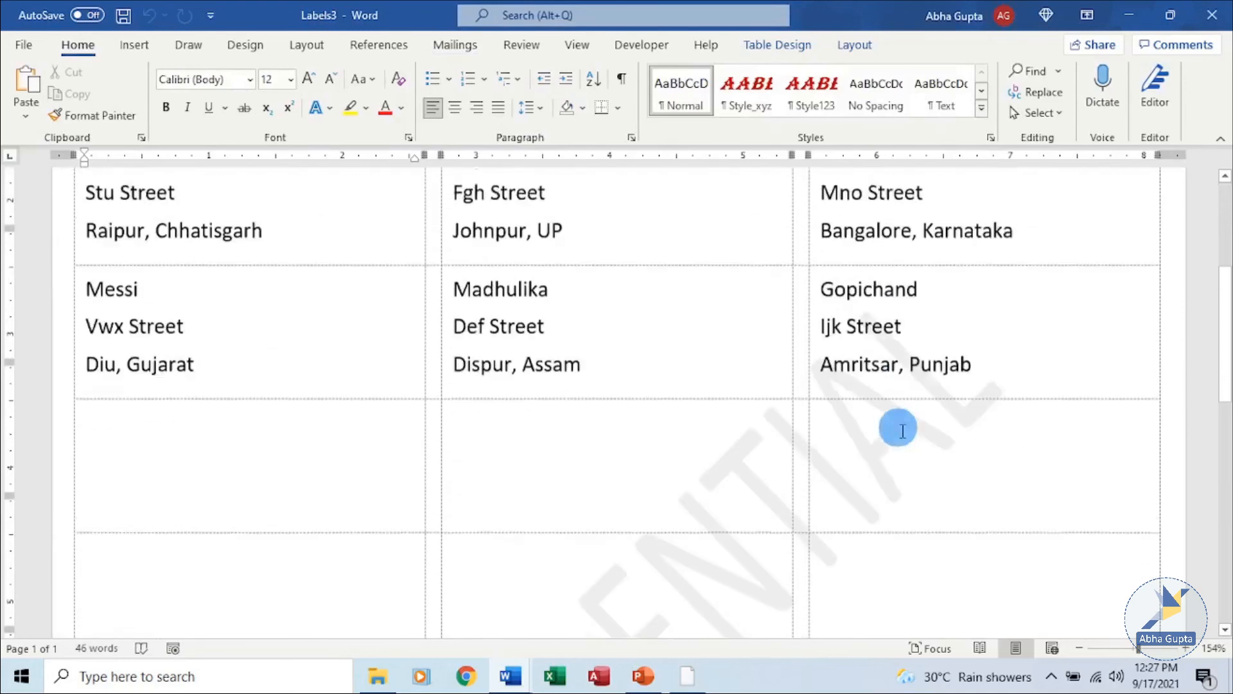
scroll(919, 461, "up", 15)
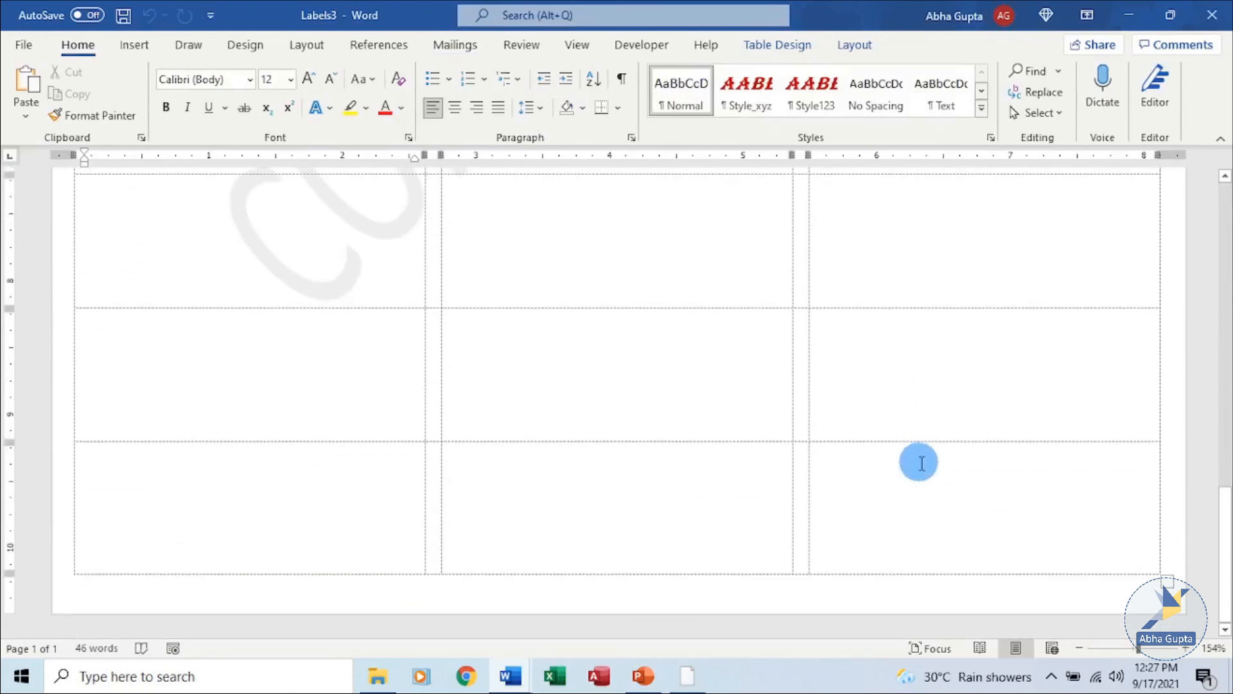